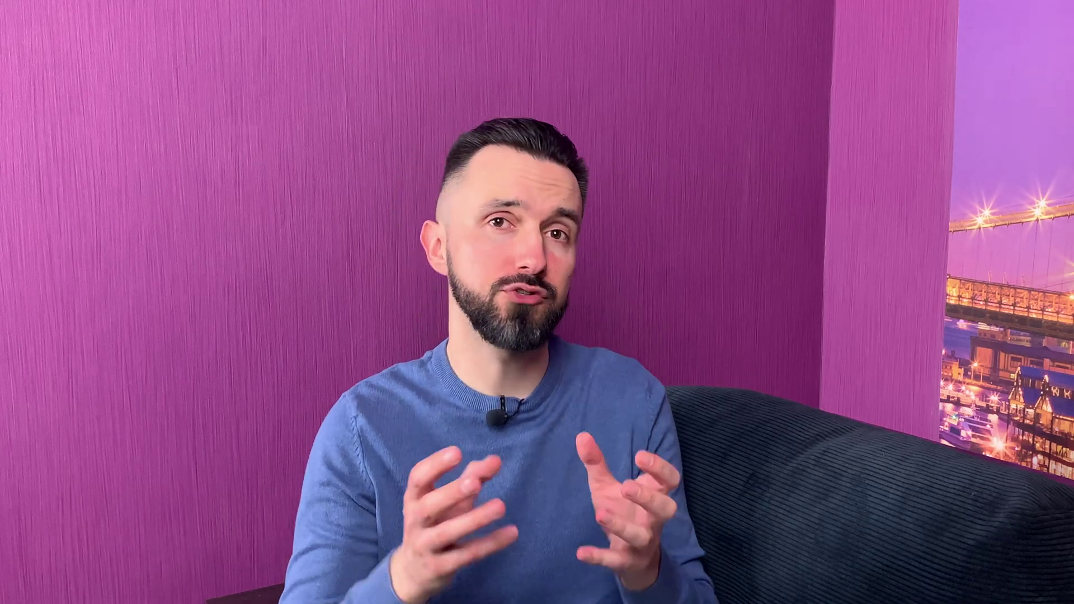
{"action": "left_click", "coordinate": [818, 564]}
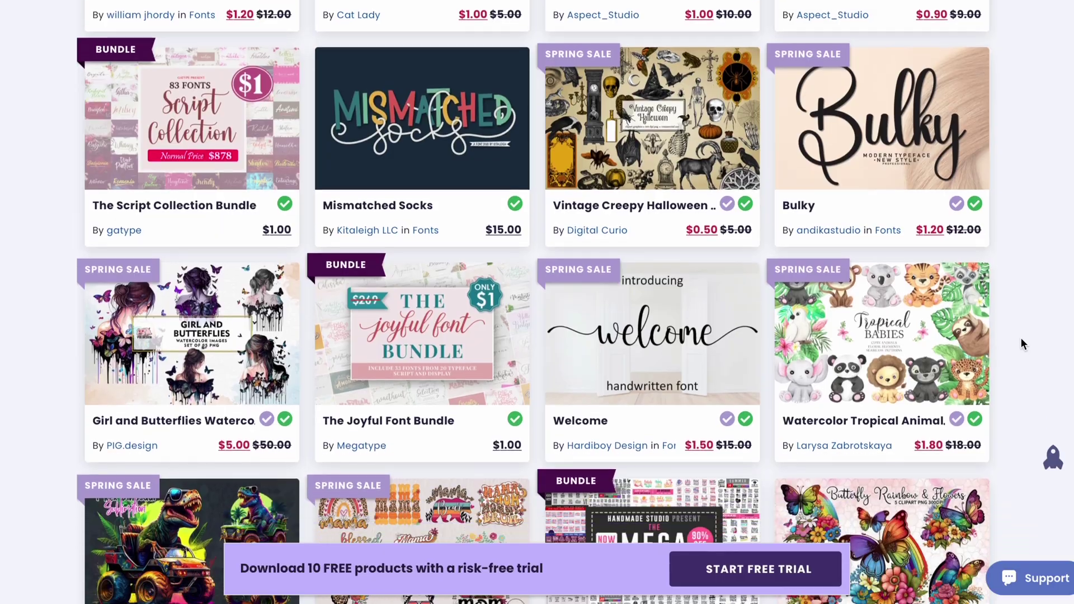
- Browse the recommended graphics and bundles on Creative Fabrica, including the categories and listings on its Fonts page
{"action": "scroll", "coordinate": [1021, 339], "scroll_direction": "down", "scroll_amount": 10}
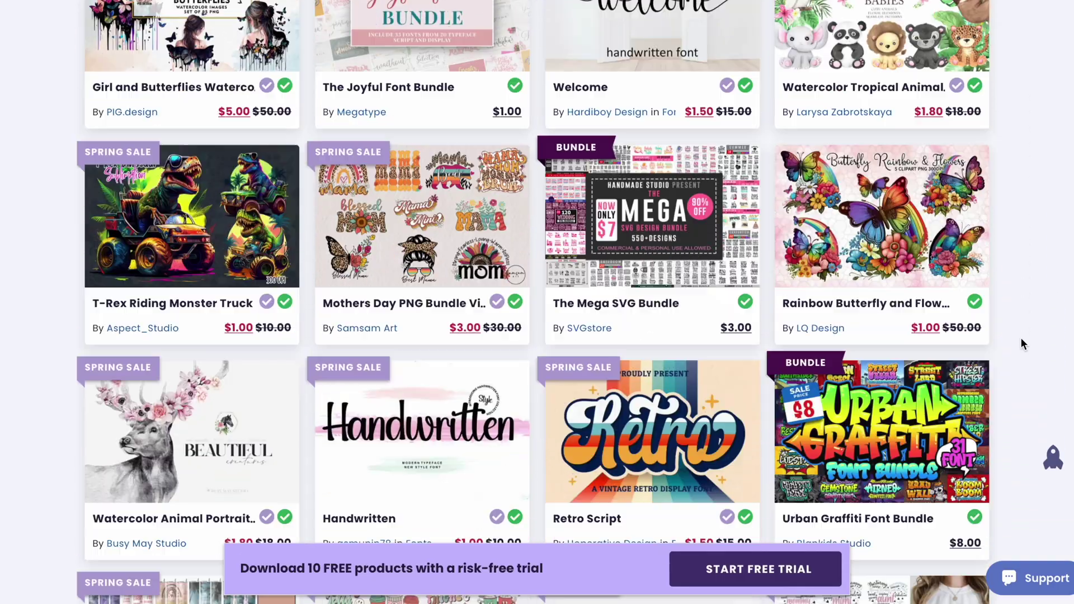
{"action": "scroll", "coordinate": [1022, 340], "scroll_direction": "down", "scroll_amount": 9}
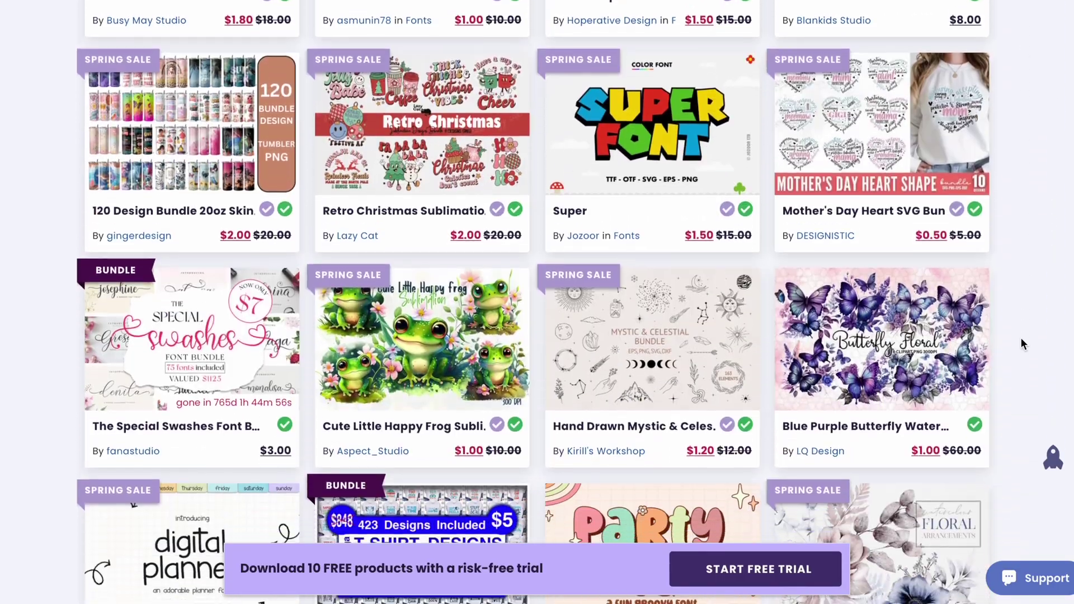
{"action": "scroll", "coordinate": [1020, 337], "scroll_direction": "down", "scroll_amount": 6}
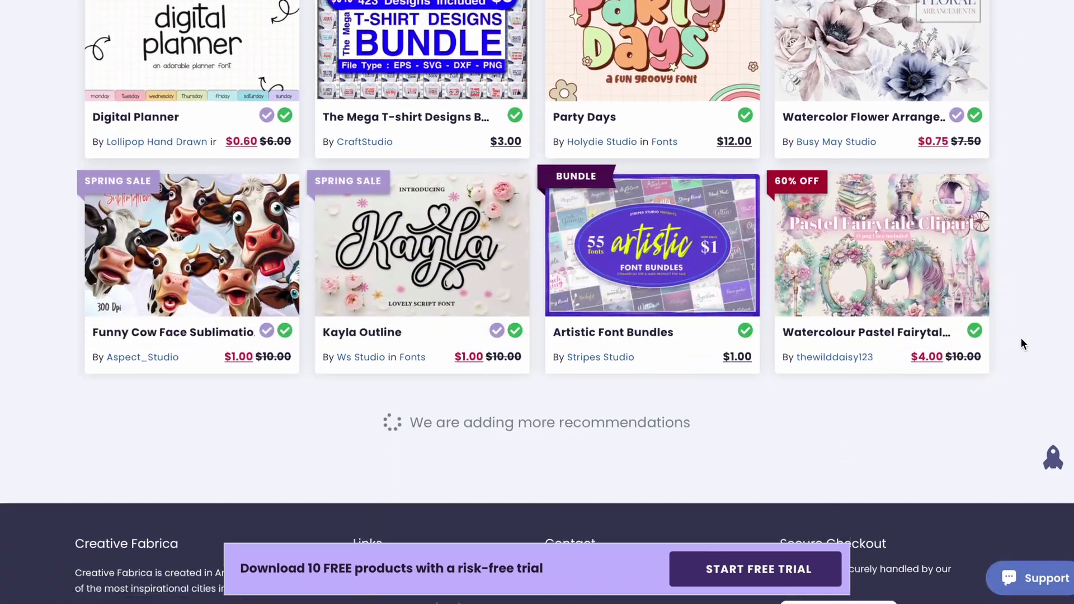
{"action": "scroll", "coordinate": [1021, 338], "scroll_direction": "down", "scroll_amount": 5}
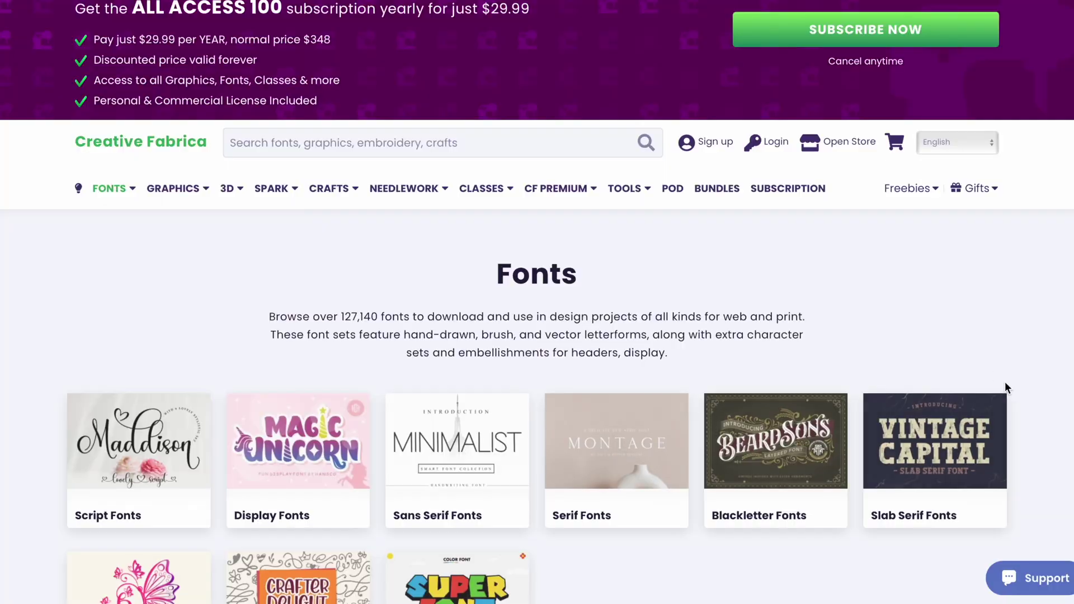
{"action": "scroll", "coordinate": [1005, 384], "scroll_direction": "down", "scroll_amount": 7}
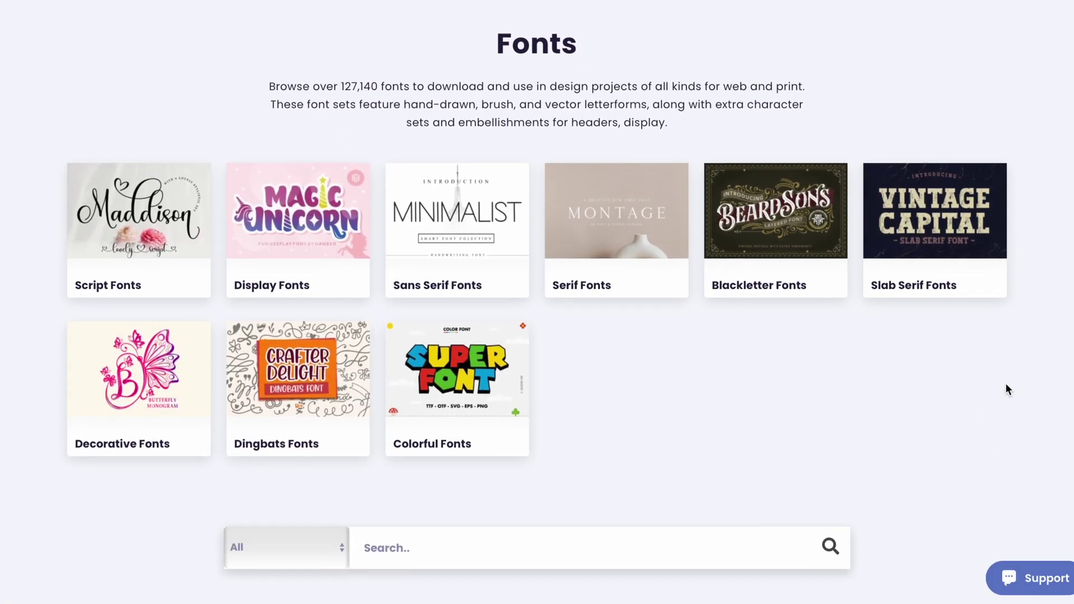
{"action": "scroll", "coordinate": [1005, 384], "scroll_direction": "down", "scroll_amount": 15}
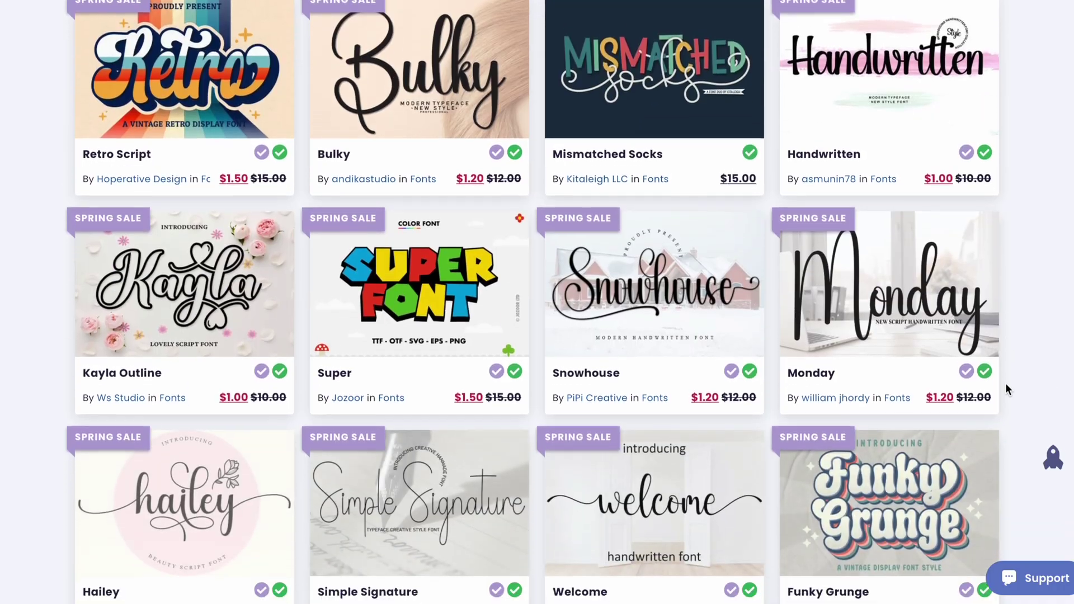
{"action": "scroll", "coordinate": [1006, 386], "scroll_direction": "down", "scroll_amount": 10}
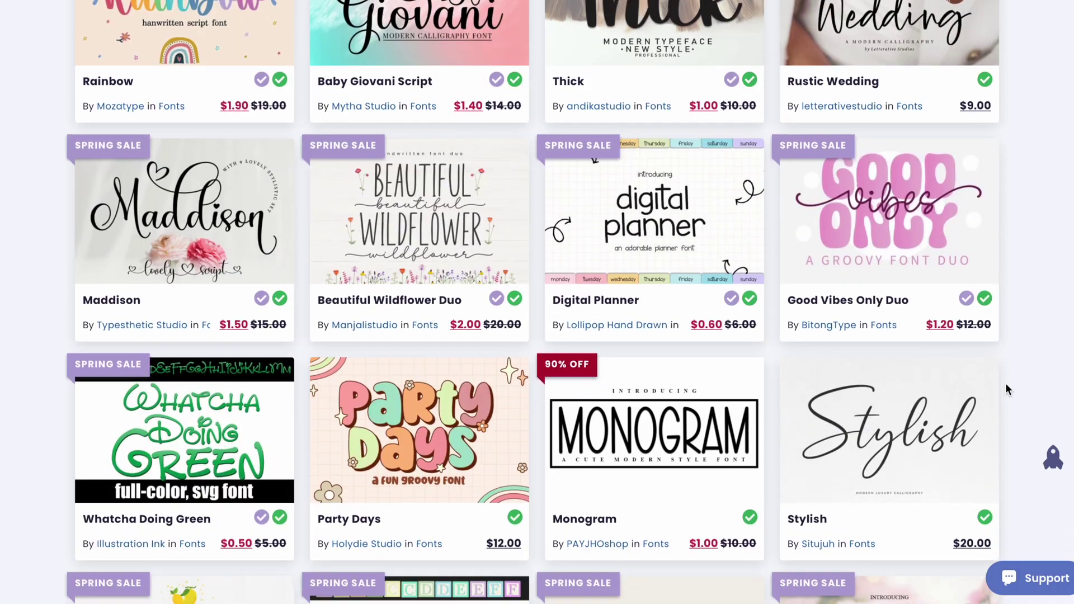
{"action": "scroll", "coordinate": [1007, 386], "scroll_direction": "down", "scroll_amount": 15}
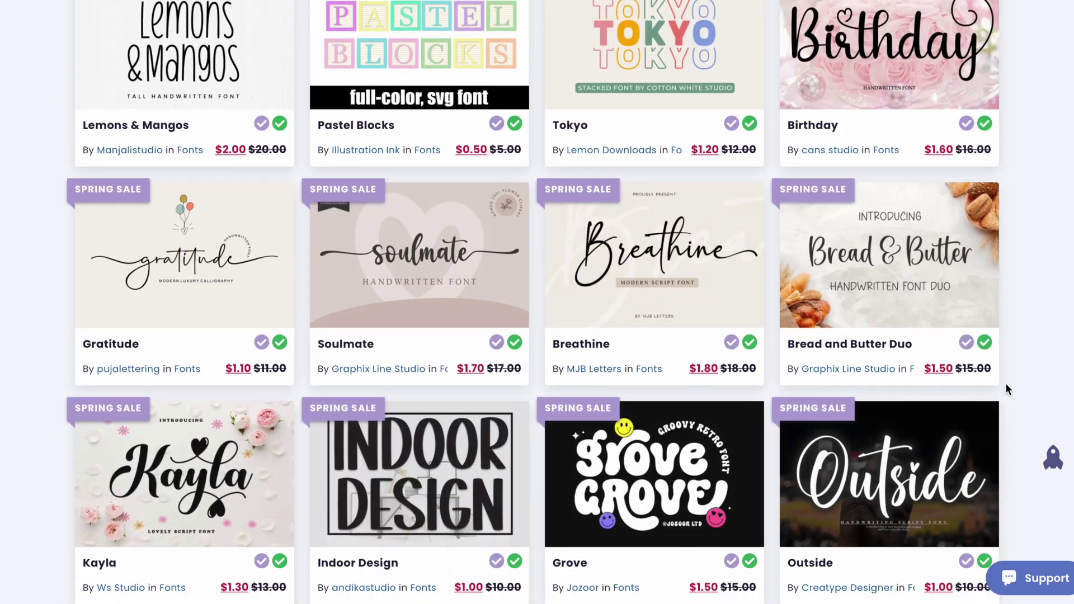
{"action": "scroll", "coordinate": [1005, 383], "scroll_direction": "down", "scroll_amount": 12}
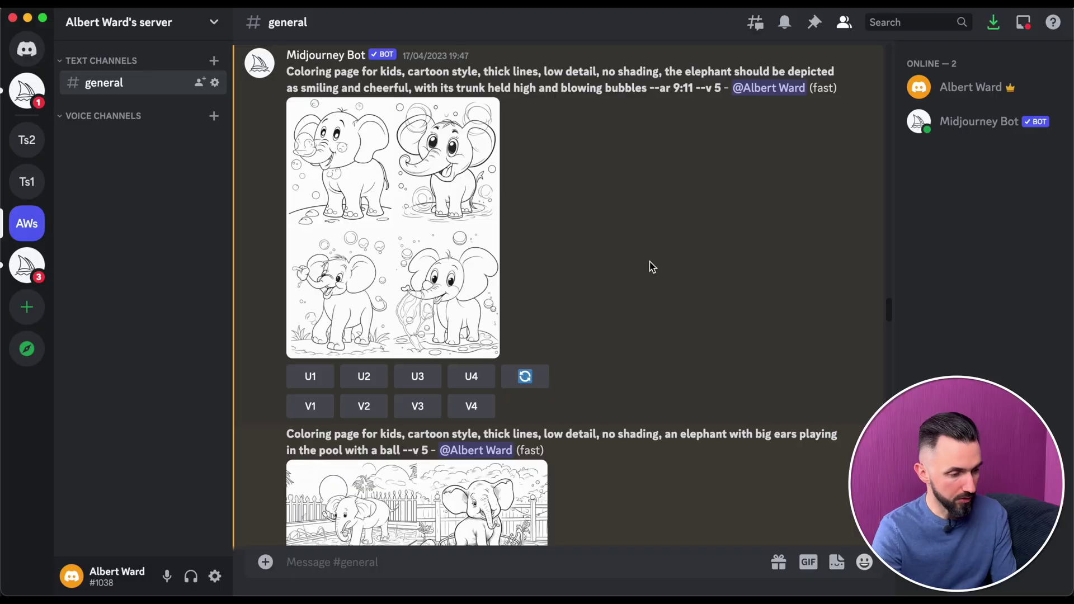
- Switch to Discord and look through the Midjourney coloring page results up to the penguin page and the colored giraffe illustrations
{"action": "scroll", "coordinate": [652, 267], "scroll_direction": "down", "scroll_amount": 10}
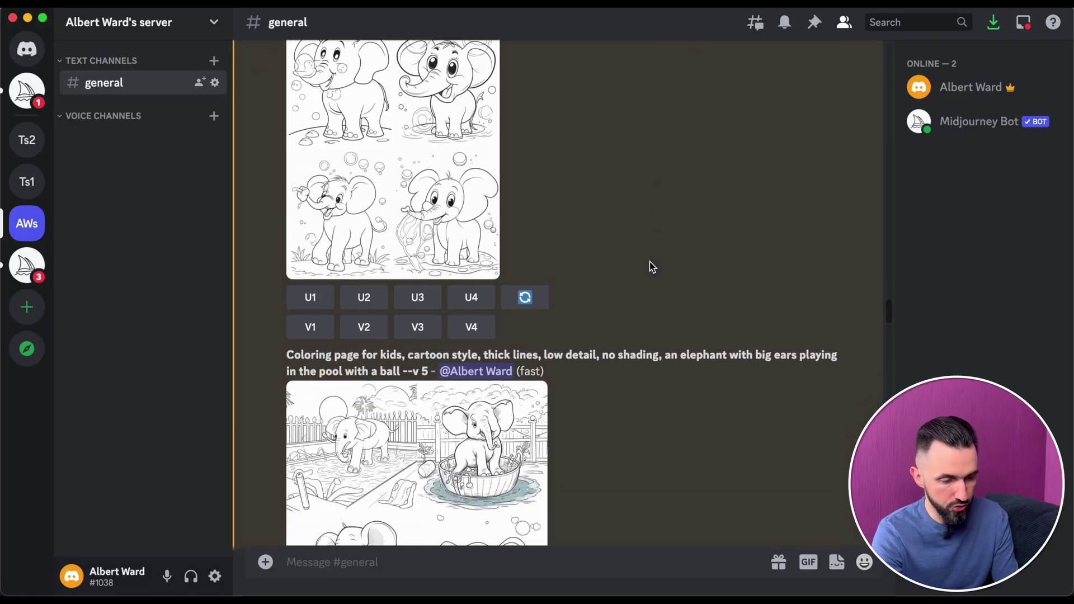
{"action": "scroll", "coordinate": [652, 267], "scroll_direction": "down", "scroll_amount": 10}
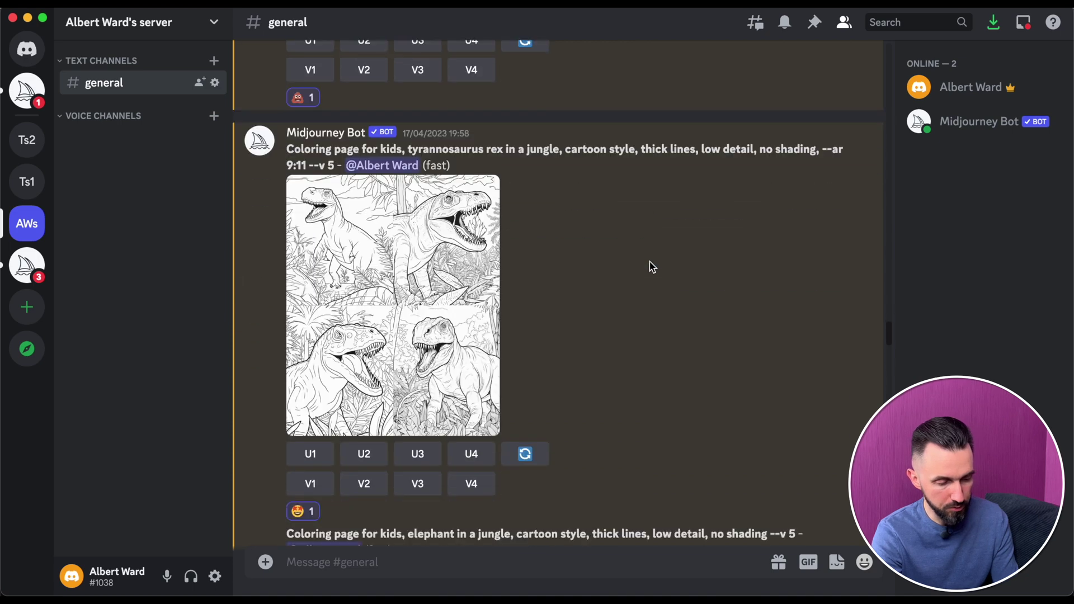
{"action": "scroll", "coordinate": [652, 267], "scroll_direction": "down", "scroll_amount": 15}
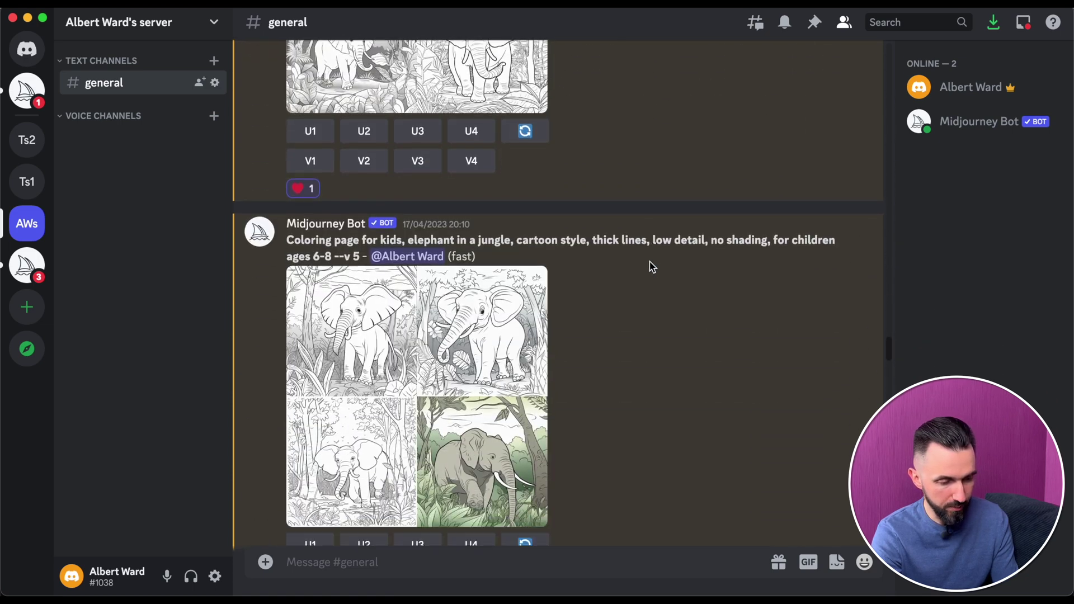
{"action": "scroll", "coordinate": [650, 266], "scroll_direction": "down", "scroll_amount": 15}
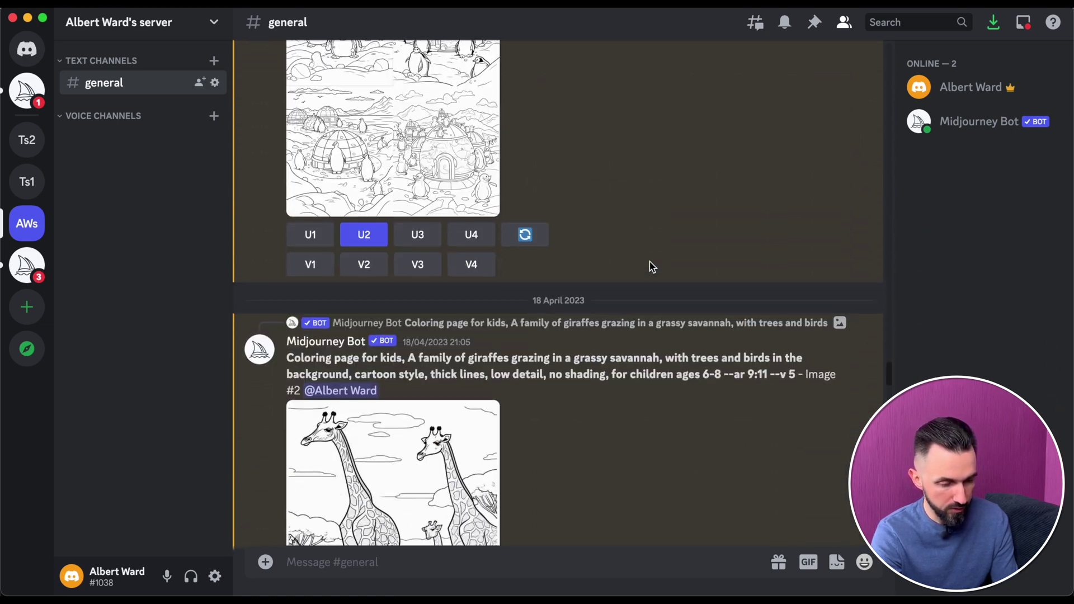
{"action": "scroll", "coordinate": [652, 267], "scroll_direction": "down", "scroll_amount": 10}
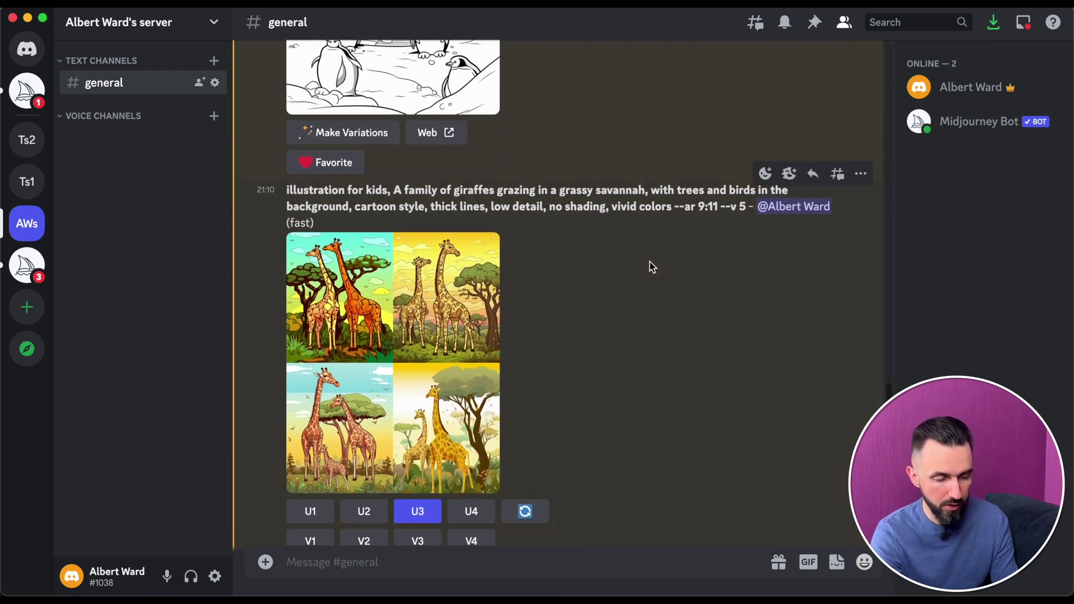
{"action": "scroll", "coordinate": [623, 234], "scroll_direction": "up", "scroll_amount": 1}
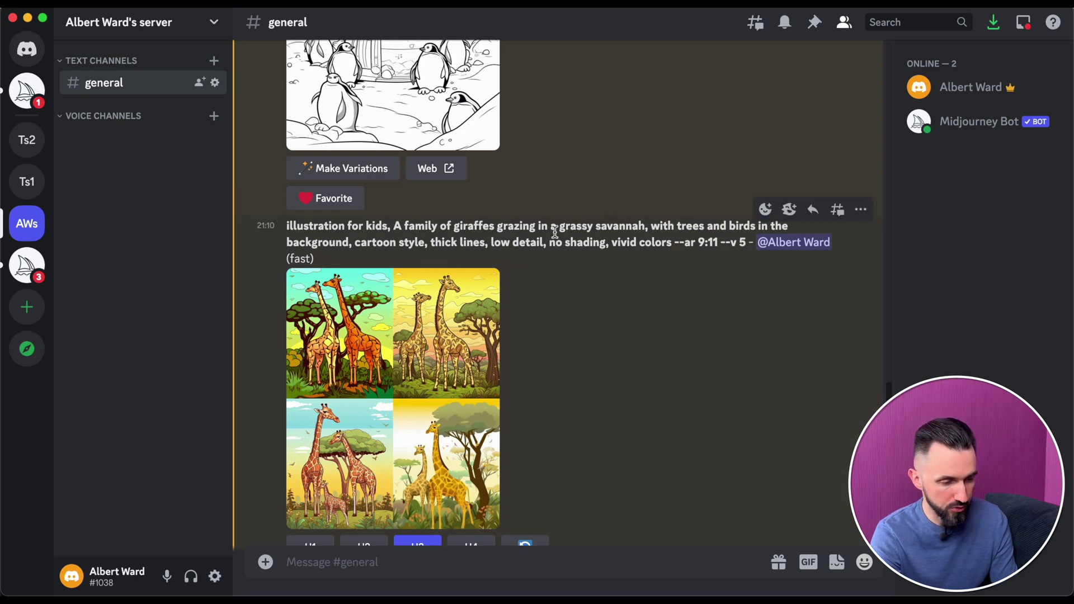
{"action": "scroll", "coordinate": [487, 228], "scroll_direction": "up", "scroll_amount": 4}
{"action": "scroll", "coordinate": [490, 234], "scroll_direction": "up", "scroll_amount": 3}
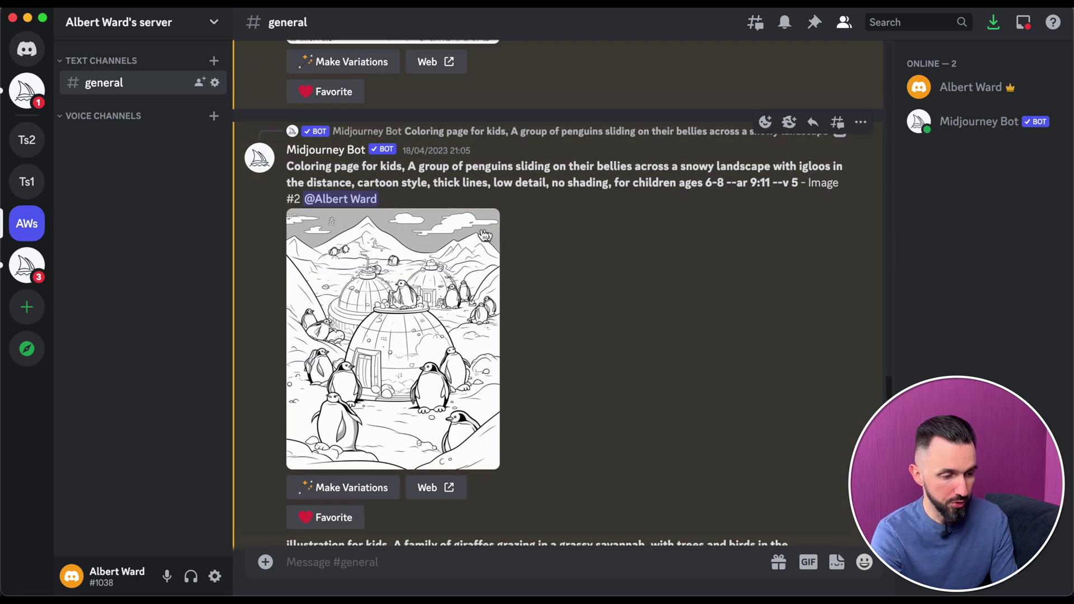
- Highlight "Coloring page for kids" in the penguin prompt and "illustration for kids" in the giraffe prompt to compare their openings
{"action": "left_click_drag", "start_coordinate": [288, 166], "coordinate": [403, 166]}
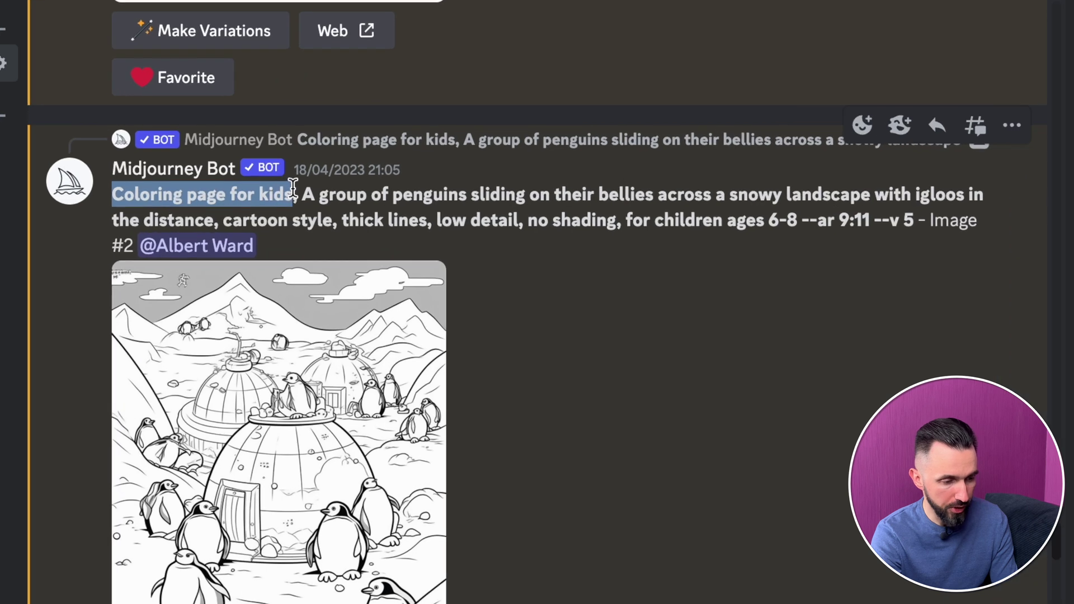
{"action": "scroll", "coordinate": [692, 563], "scroll_direction": "down", "scroll_amount": 3}
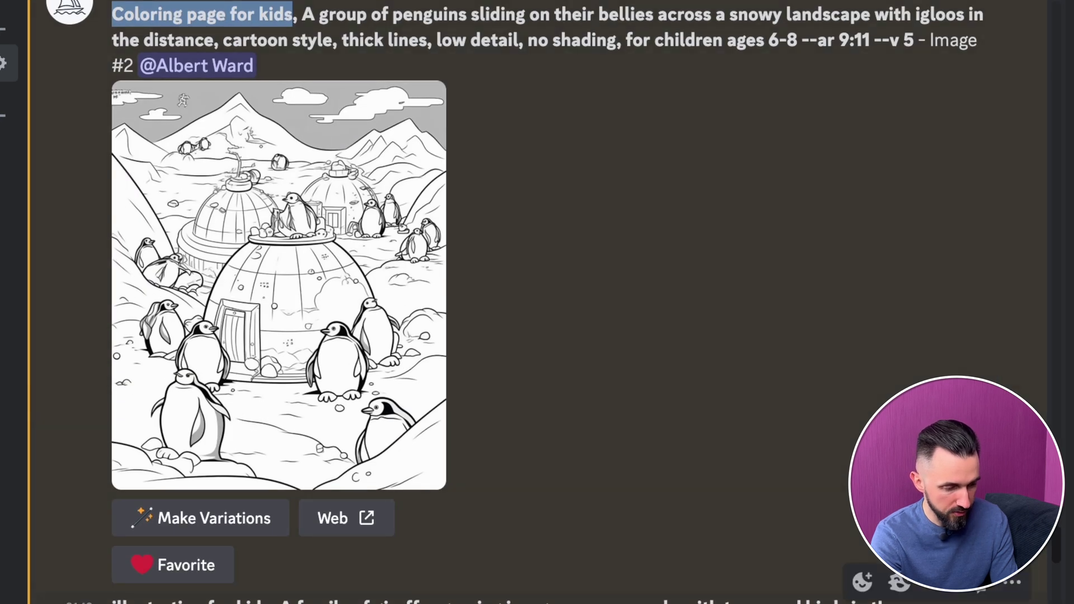
{"action": "left_click_drag", "start_coordinate": [134, 420], "coordinate": [272, 420]}
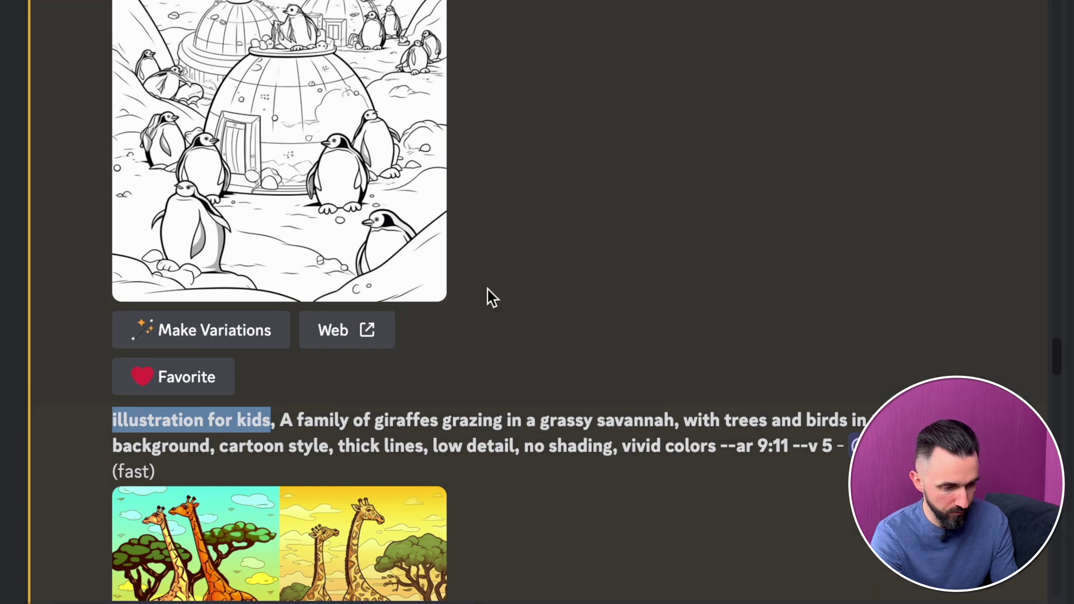
{"action": "scroll", "coordinate": [539, 5], "scroll_direction": "up", "scroll_amount": 3}
{"action": "scroll", "coordinate": [542, 6], "scroll_direction": "down", "scroll_amount": 5}
{"action": "scroll", "coordinate": [339, 300], "scroll_direction": "down", "scroll_amount": 1}
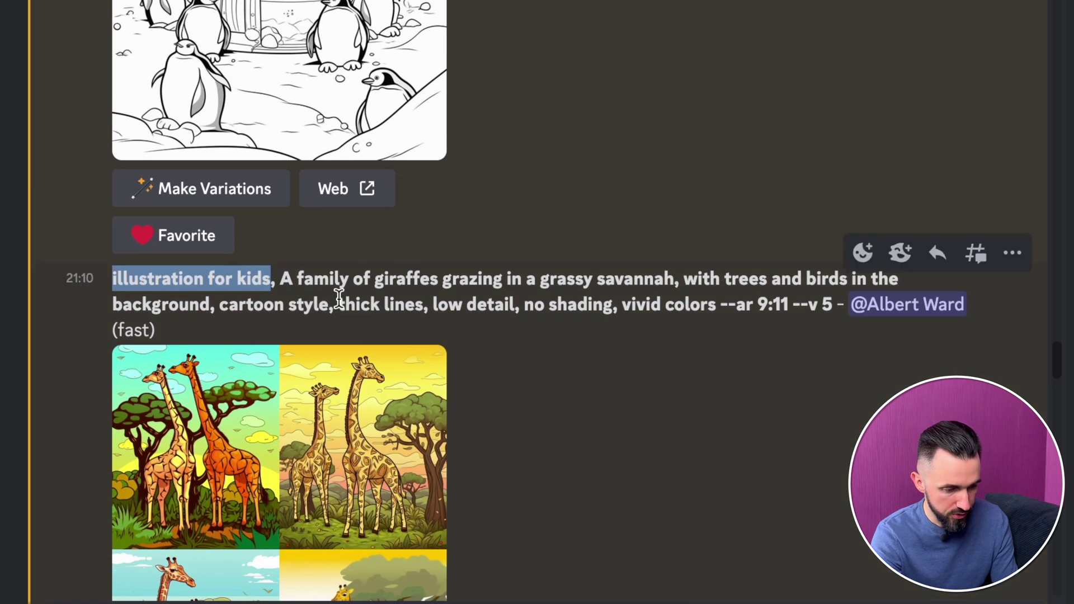
- Highlight the giraffe family scene description in the illustration prompt and compare it with the giraffe coloring page prompt
{"action": "left_click_drag", "start_coordinate": [283, 278], "coordinate": [209, 302]}
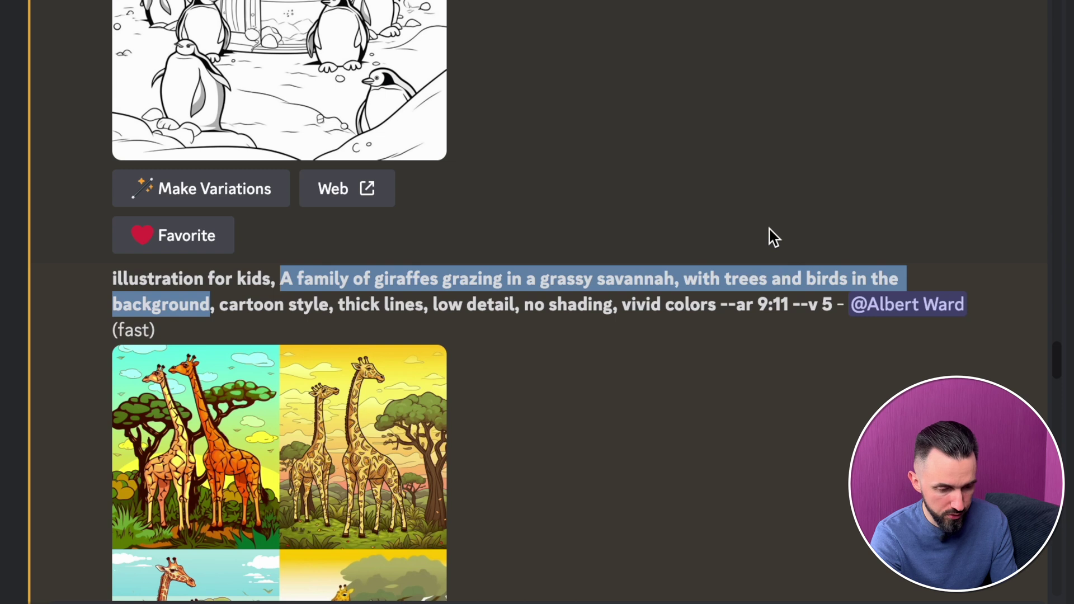
{"action": "scroll", "coordinate": [739, 220], "scroll_direction": "up", "scroll_amount": 20}
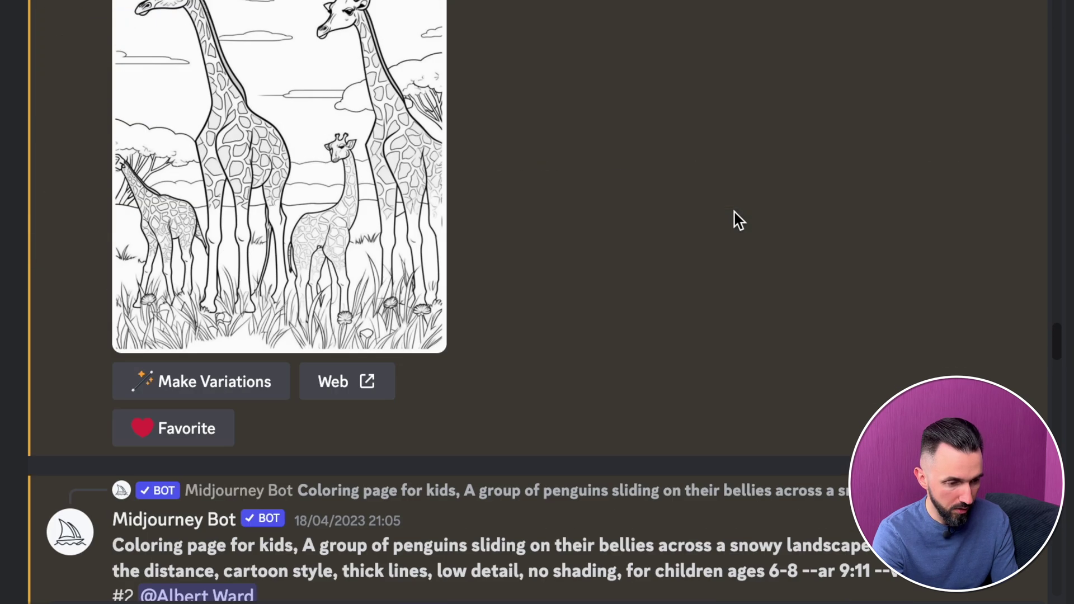
{"action": "scroll", "coordinate": [739, 220], "scroll_direction": "up", "scroll_amount": 2}
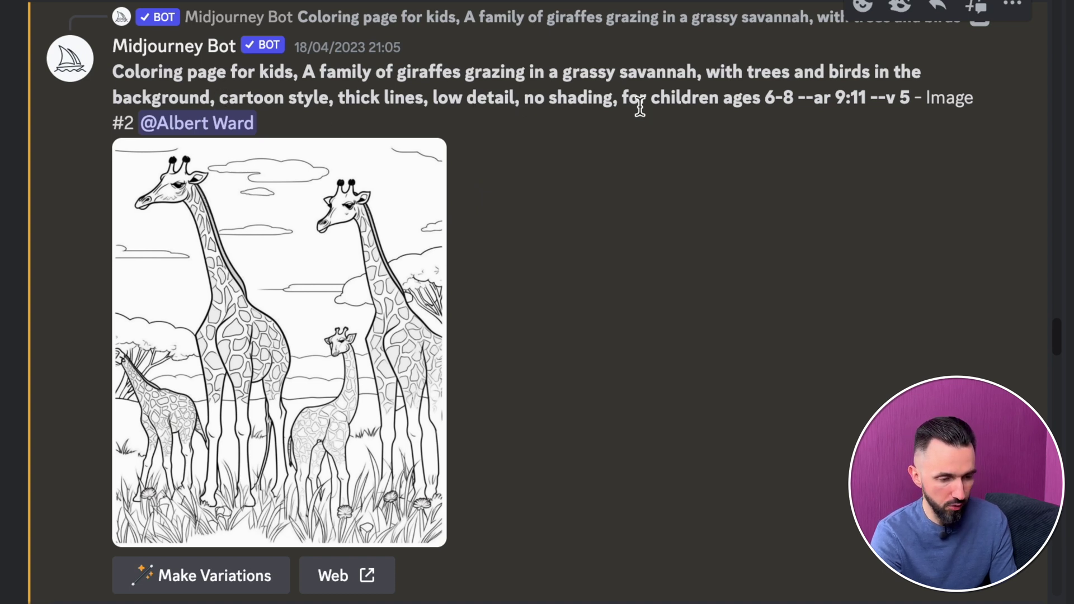
{"action": "scroll", "coordinate": [777, 328], "scroll_direction": "down", "scroll_amount": 20}
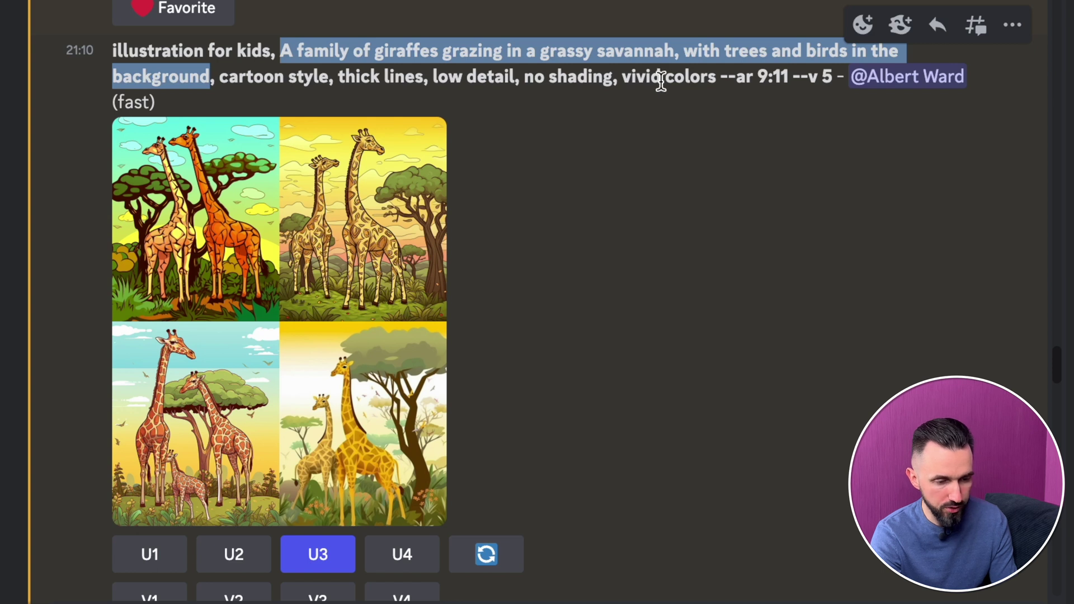
- Highlight "vivid colors" in the illustration prompt, and "for children ages 6-8" and "no shading" in the giraffe coloring page prompt
{"action": "left_click_drag", "start_coordinate": [624, 78], "coordinate": [718, 82]}
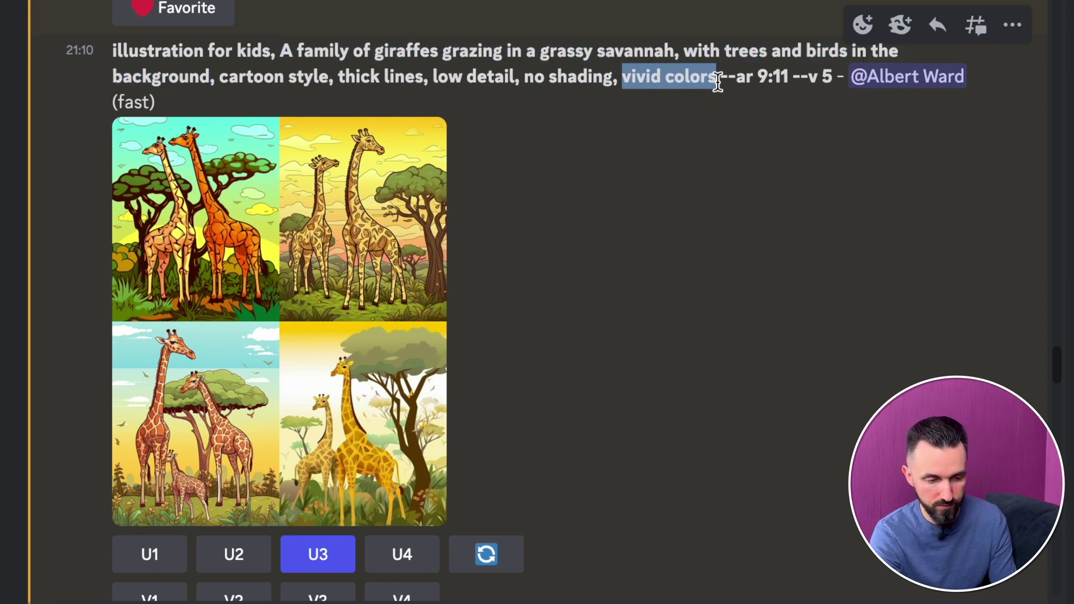
{"action": "scroll", "coordinate": [718, 81], "scroll_direction": "up", "scroll_amount": 15}
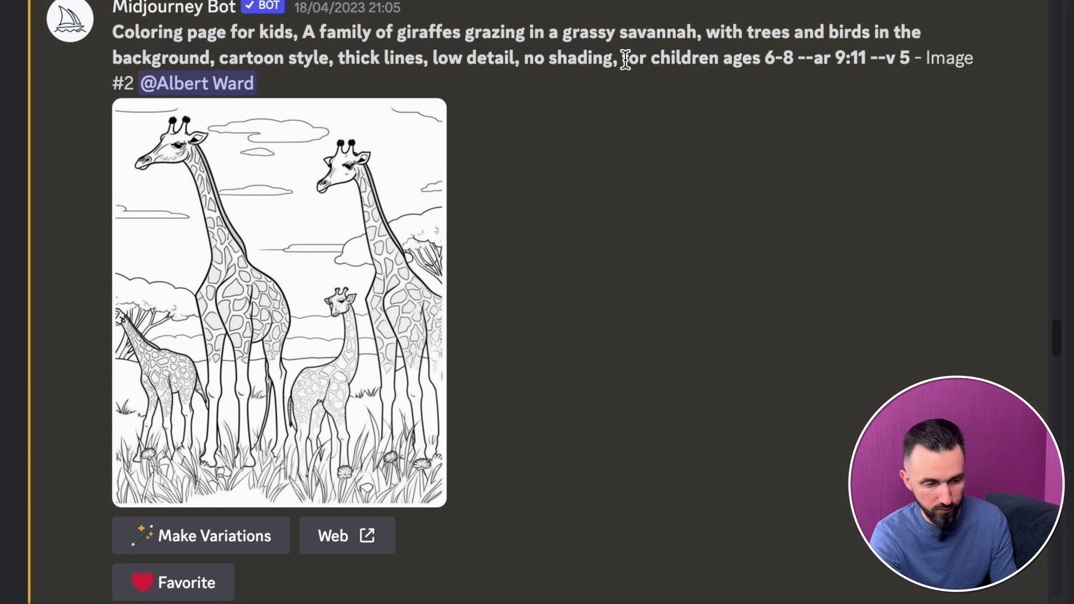
{"action": "left_click_drag", "start_coordinate": [627, 59], "coordinate": [791, 66]}
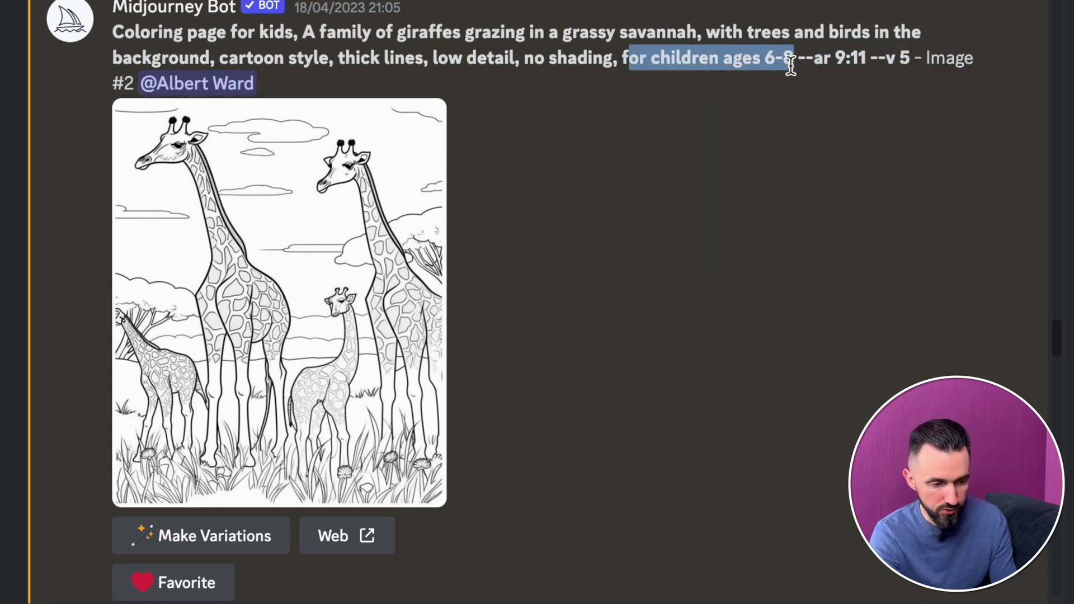
{"action": "left_click_drag", "start_coordinate": [535, 56], "coordinate": [607, 59]}
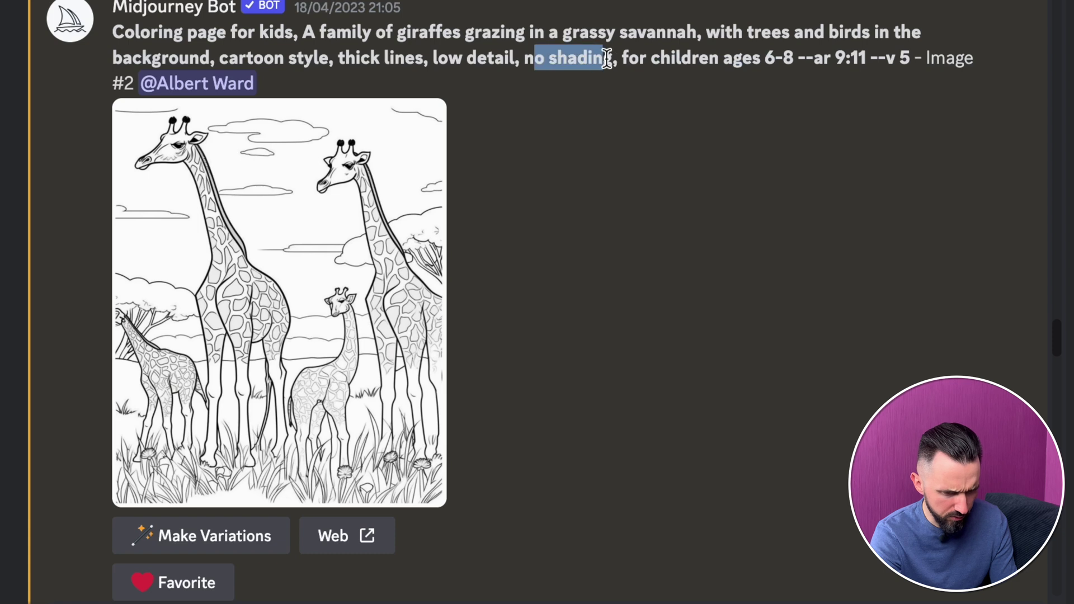
{"action": "scroll", "coordinate": [692, 240], "scroll_direction": "down", "scroll_amount": 15}
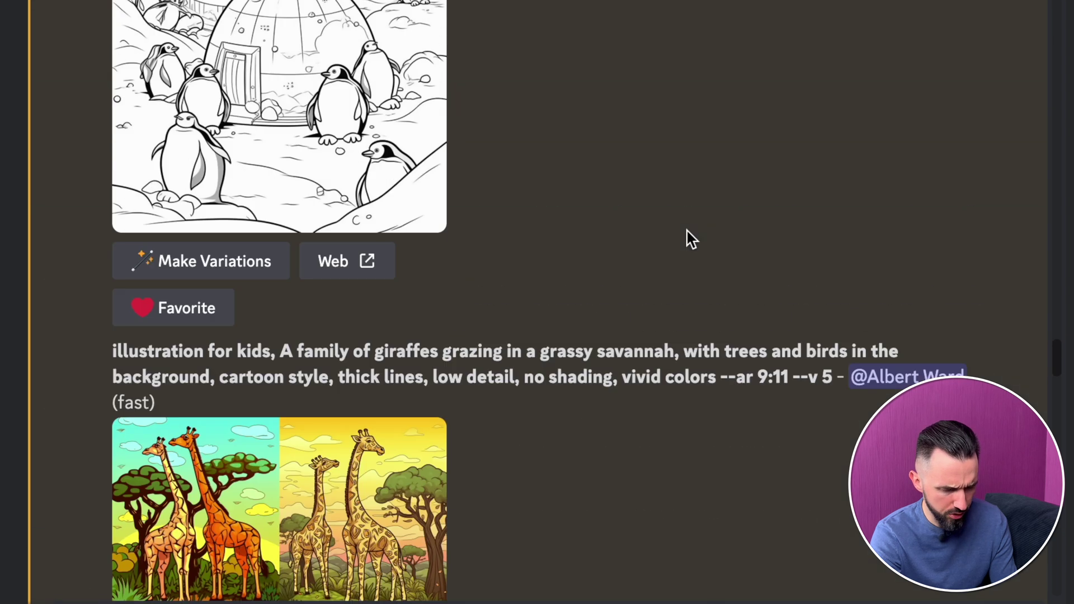
{"action": "scroll", "coordinate": [715, 106], "scroll_direction": "up", "scroll_amount": 2}
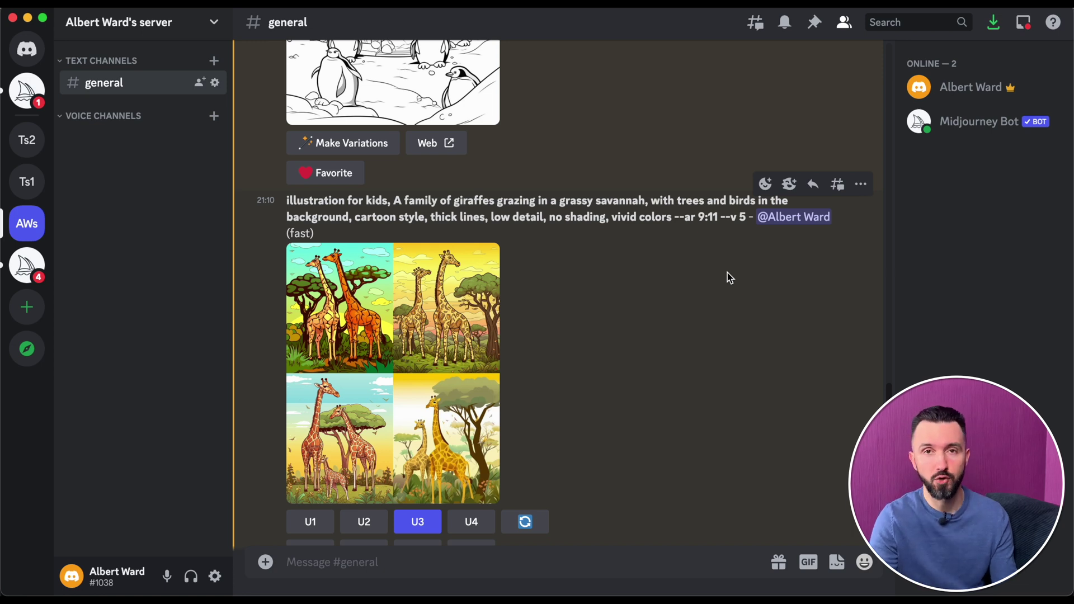
- Open the colored giraffe image grid in the browser and examine its two upper illustrations at full size
{"action": "scroll", "coordinate": [727, 274], "scroll_direction": "down", "scroll_amount": 2}
{"action": "left_click", "coordinate": [393, 285]}
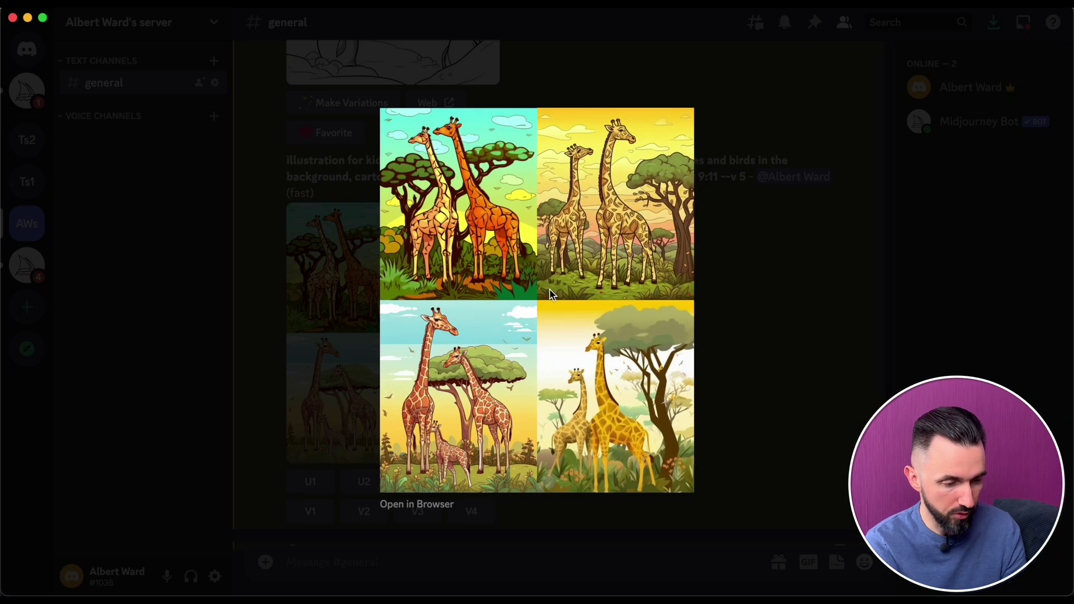
{"action": "left_click", "coordinate": [423, 505]}
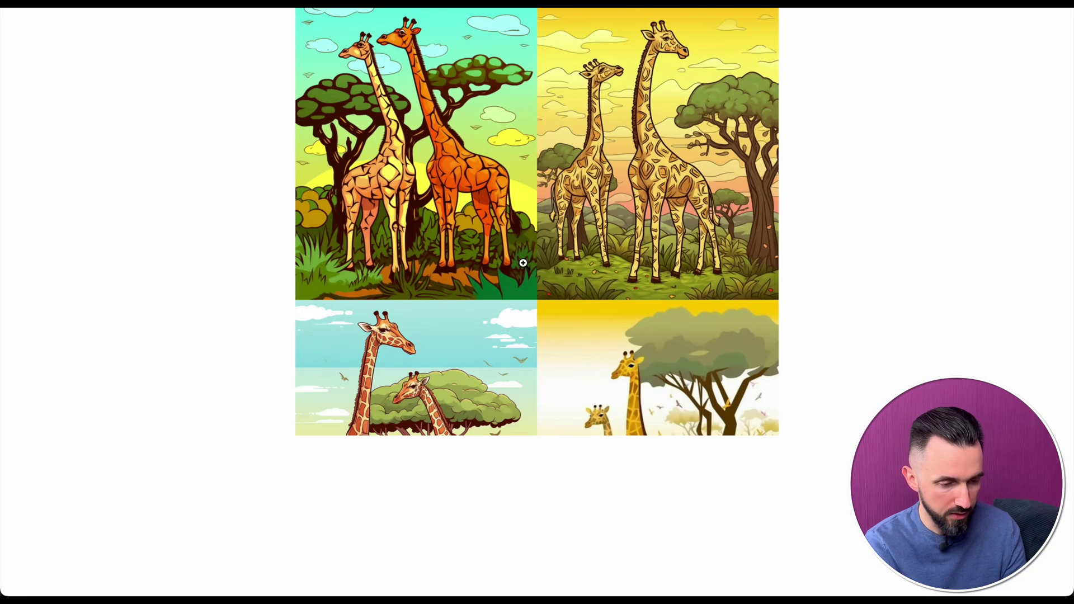
{"action": "left_click", "coordinate": [474, 207]}
{"action": "scroll", "coordinate": [474, 207], "scroll_direction": "up", "scroll_amount": 5}
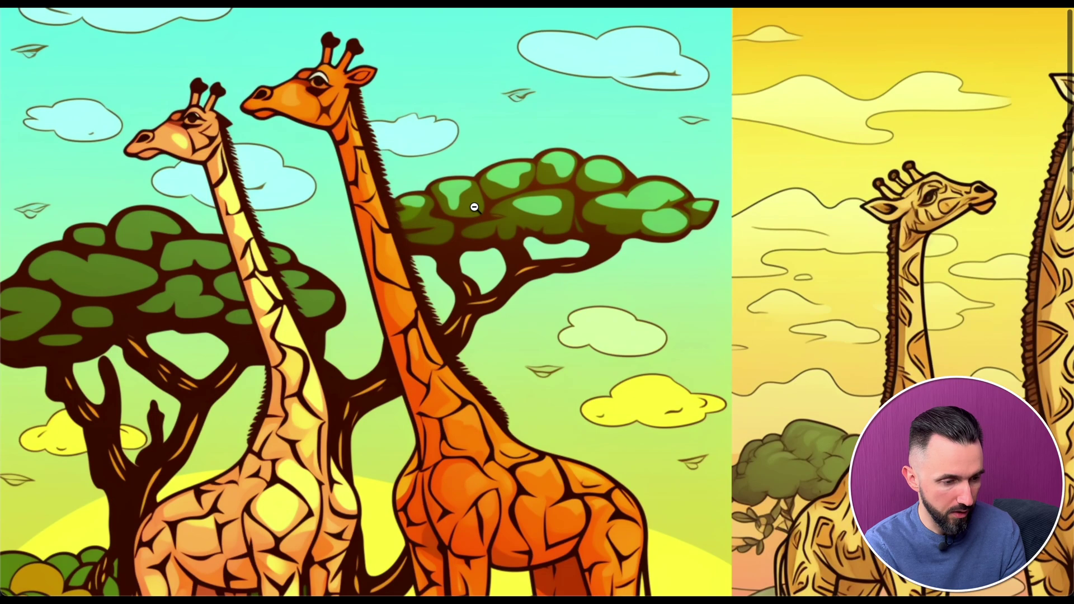
{"action": "scroll", "coordinate": [474, 207], "scroll_direction": "right", "scroll_amount": 7}
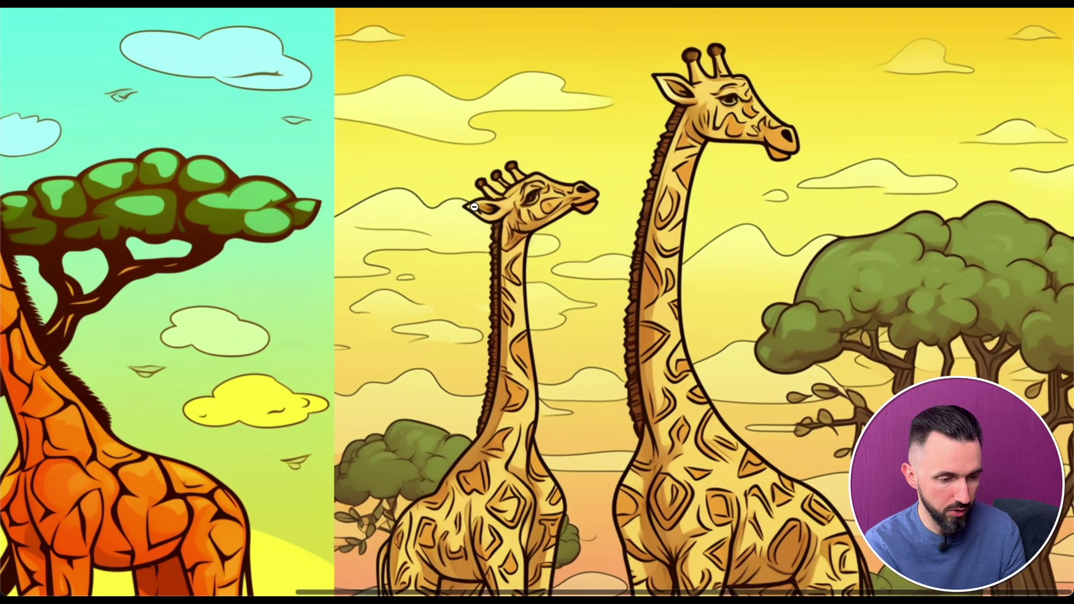
- Examine the two lower giraffe illustrations of the grid at full size and return to the whole-grid view
{"action": "scroll", "coordinate": [473, 208], "scroll_direction": "down", "scroll_amount": 18}
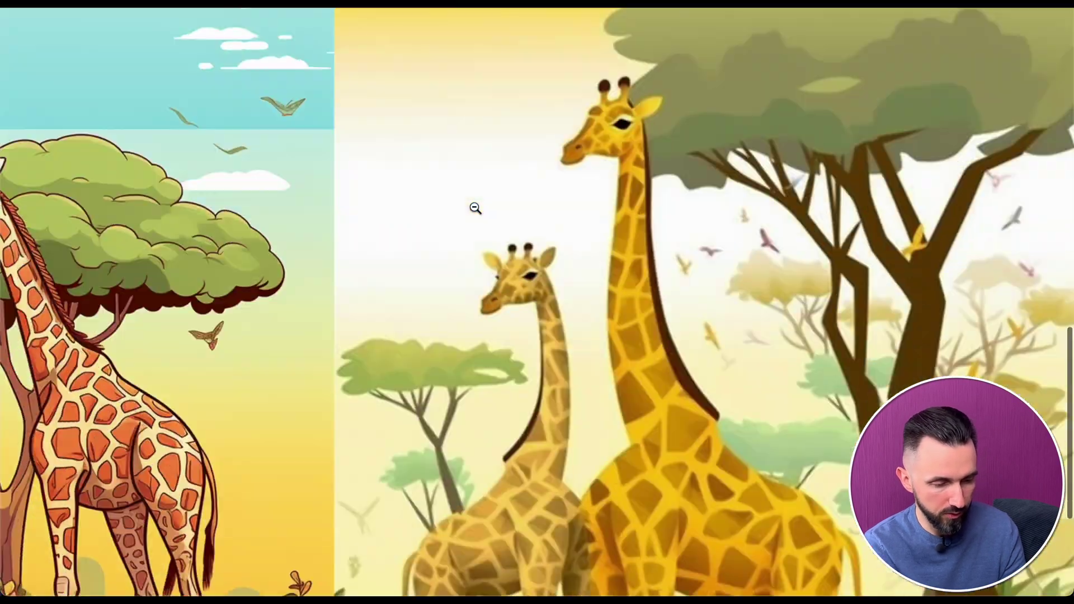
{"action": "scroll", "coordinate": [474, 207], "scroll_direction": "down", "scroll_amount": 2}
{"action": "scroll", "coordinate": [665, 196], "scroll_direction": "up", "scroll_amount": 3}
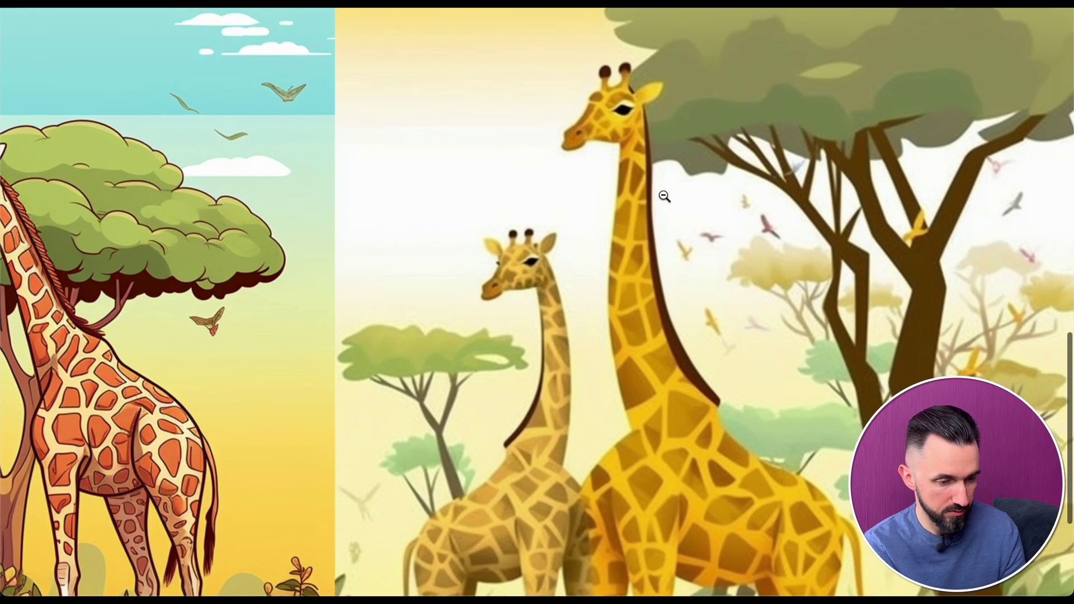
{"action": "scroll", "coordinate": [664, 197], "scroll_direction": "down", "scroll_amount": 5}
{"action": "scroll", "coordinate": [664, 197], "scroll_direction": "left", "scroll_amount": 7}
{"action": "scroll", "coordinate": [665, 197], "scroll_direction": "up", "scroll_amount": 6}
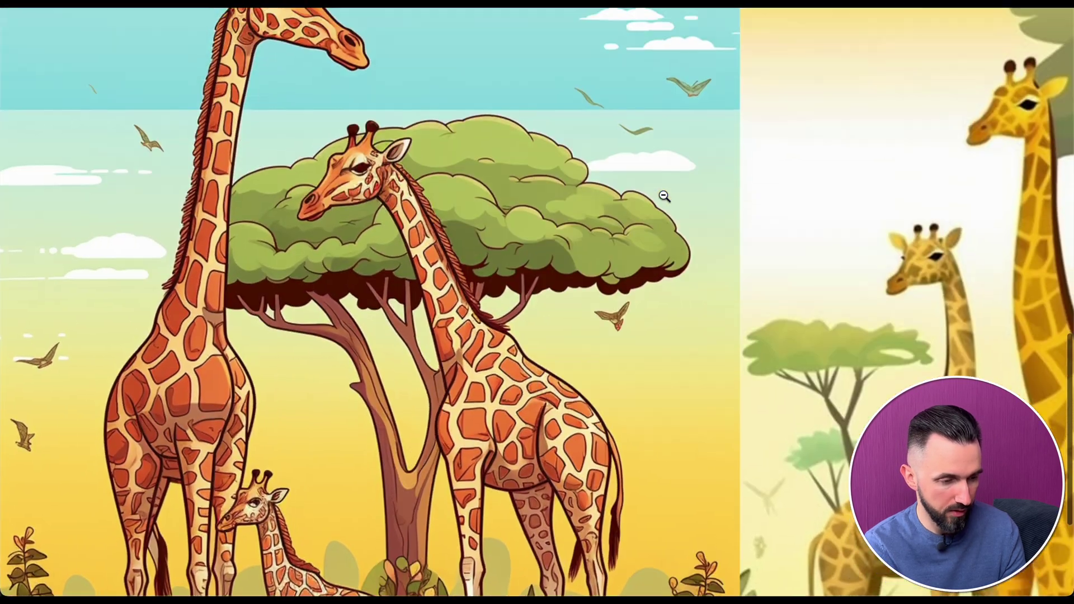
{"action": "scroll", "coordinate": [664, 196], "scroll_direction": "down", "scroll_amount": 8}
{"action": "scroll", "coordinate": [491, 235], "scroll_direction": "up", "scroll_amount": 14}
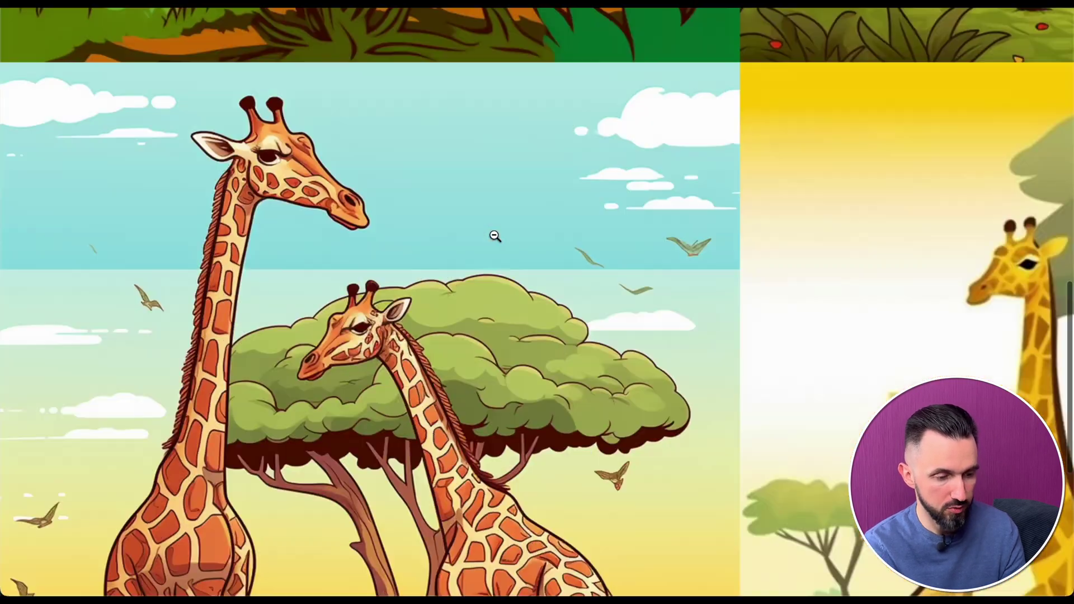
{"action": "scroll", "coordinate": [495, 235], "scroll_direction": "down", "scroll_amount": 2}
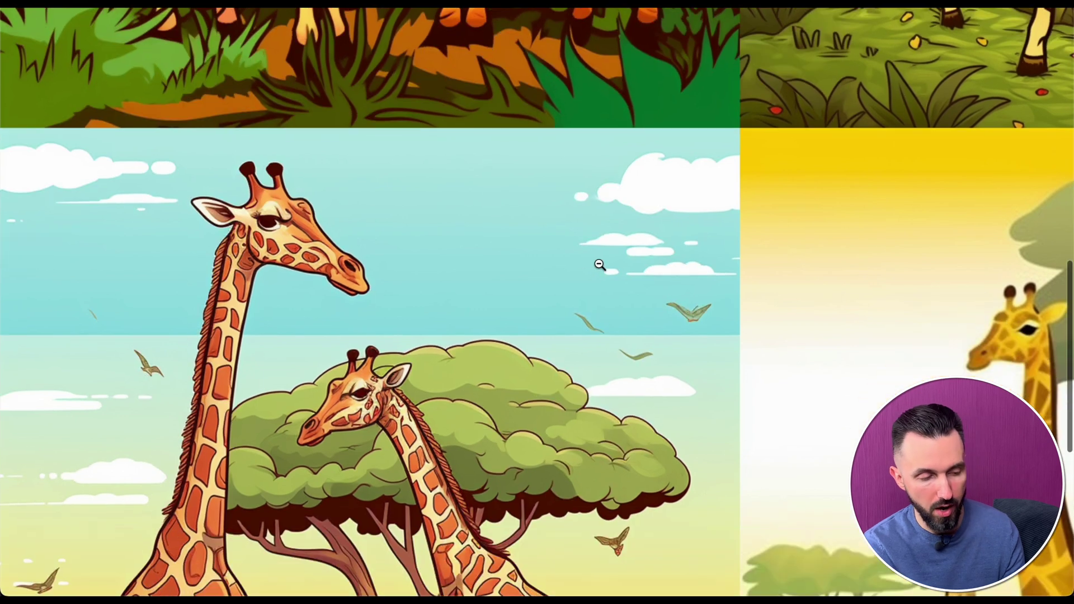
{"action": "left_click", "coordinate": [600, 264]}
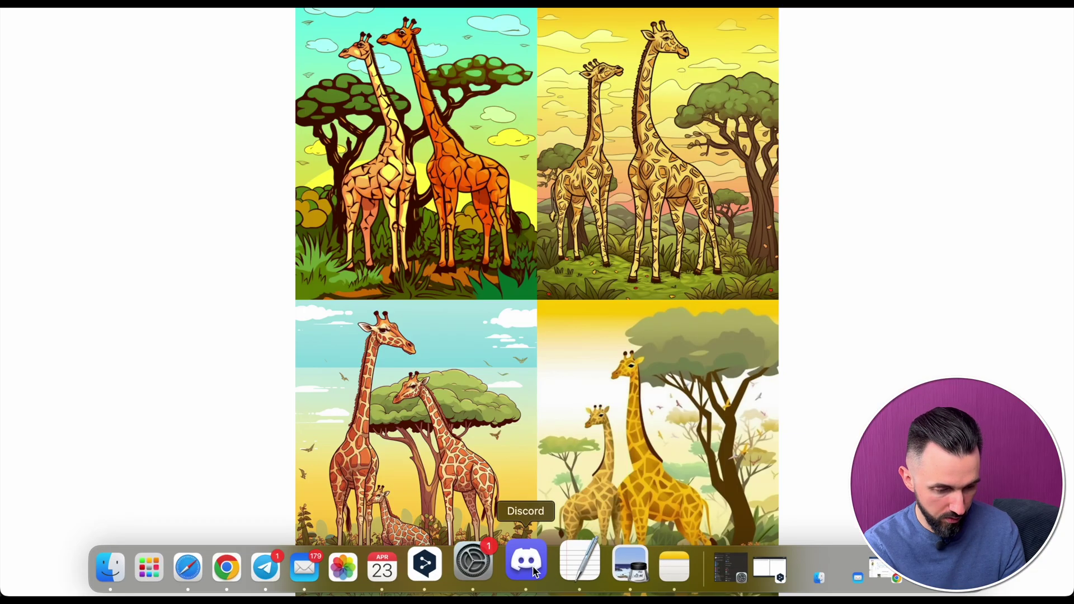
- Switch to Discord, find the upscaled giraffe illustration labelled Image #3 and open it in the browser
{"action": "left_click", "coordinate": [525, 566]}
{"action": "left_click", "coordinate": [737, 358]}
{"action": "scroll", "coordinate": [559, 330], "scroll_direction": "down", "scroll_amount": 8}
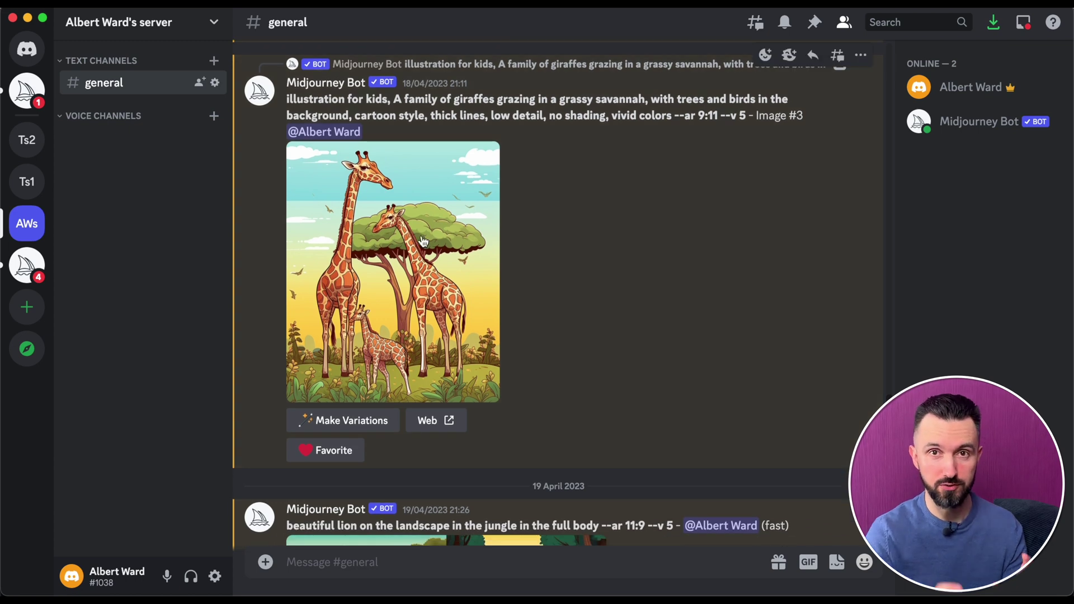
{"action": "scroll", "coordinate": [431, 242], "scroll_direction": "up", "scroll_amount": 2}
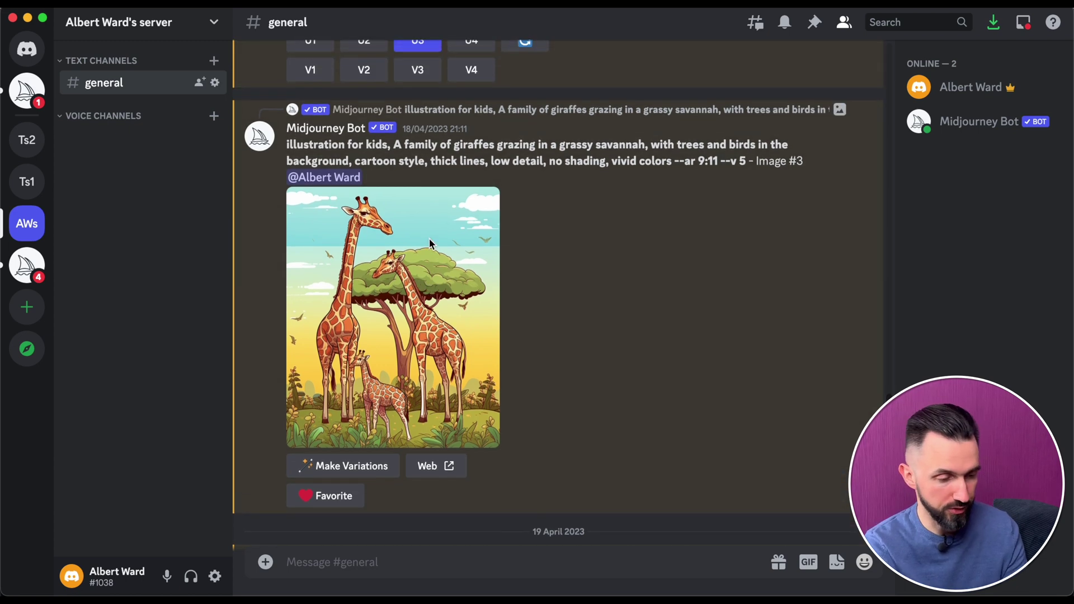
{"action": "left_click", "coordinate": [407, 245]}
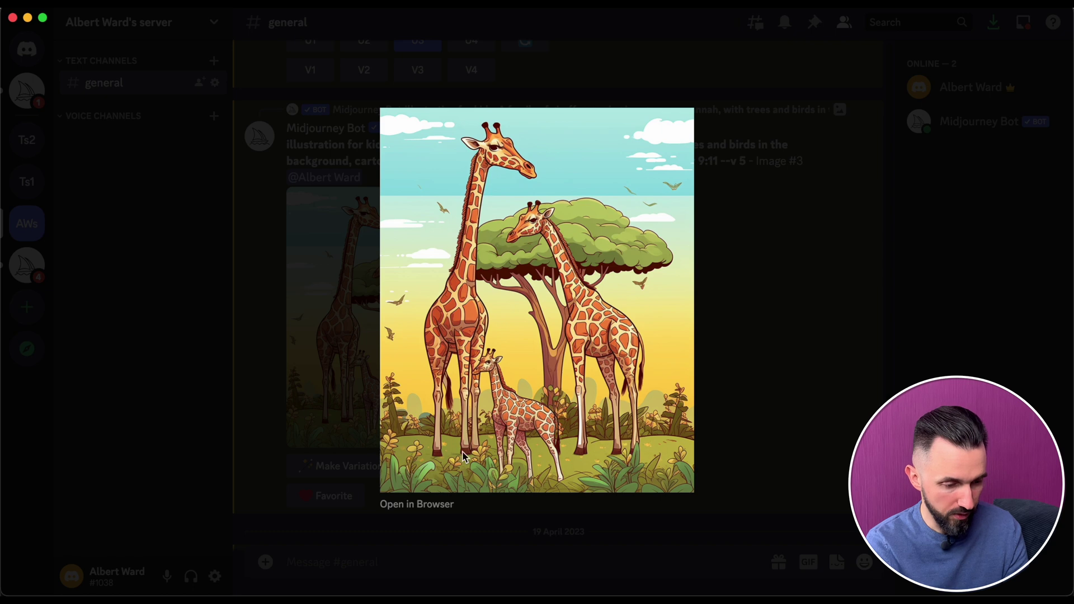
{"action": "left_click", "coordinate": [452, 504]}
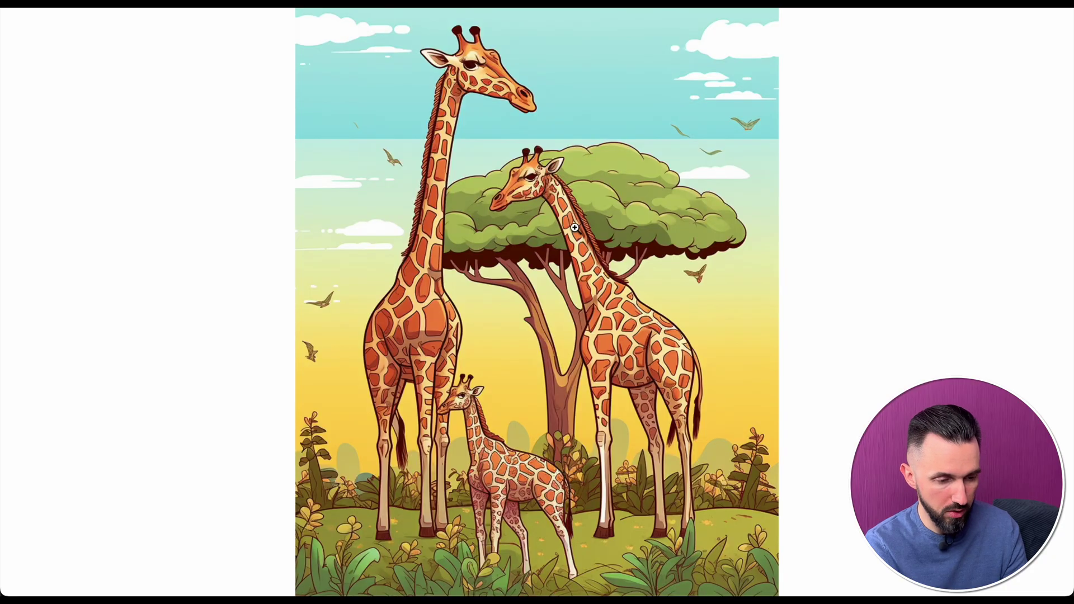
- Enlarge the giraffe family illustration to full size and save it to the computer
{"action": "left_click", "coordinate": [575, 227]}
{"action": "right_click", "coordinate": [572, 163]}
{"action": "left_click", "coordinate": [599, 170]}
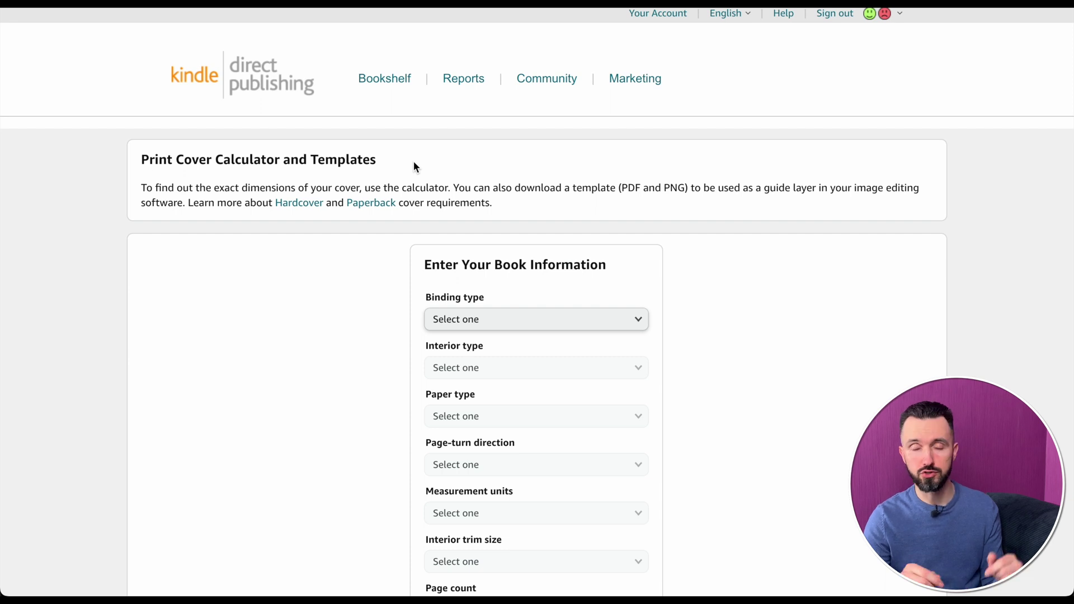
- In the KDP cover calculator, set the binding type to Paperback, the interior to Black & white and the paper to White paper
{"action": "scroll", "coordinate": [716, 370], "scroll_direction": "down", "scroll_amount": 2}
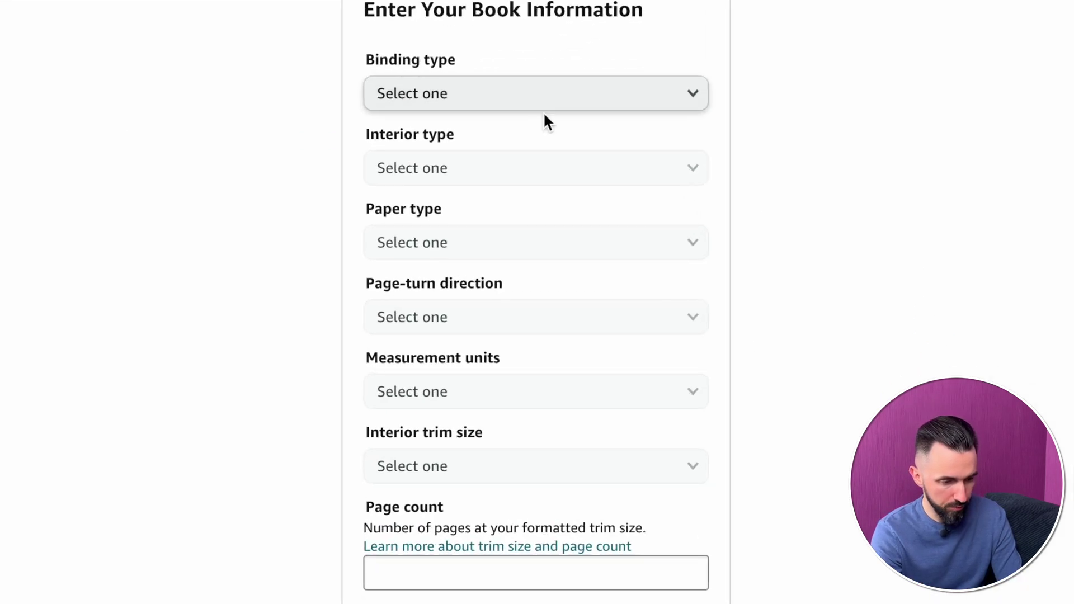
{"action": "left_click", "coordinate": [551, 101]}
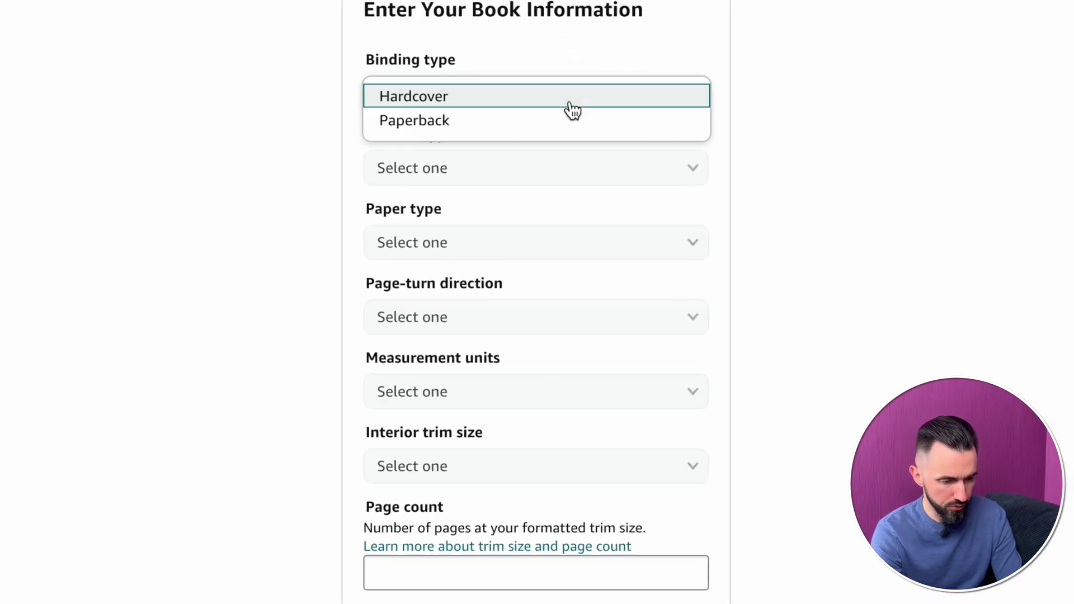
{"action": "left_click", "coordinate": [538, 121]}
{"action": "left_click", "coordinate": [582, 171]}
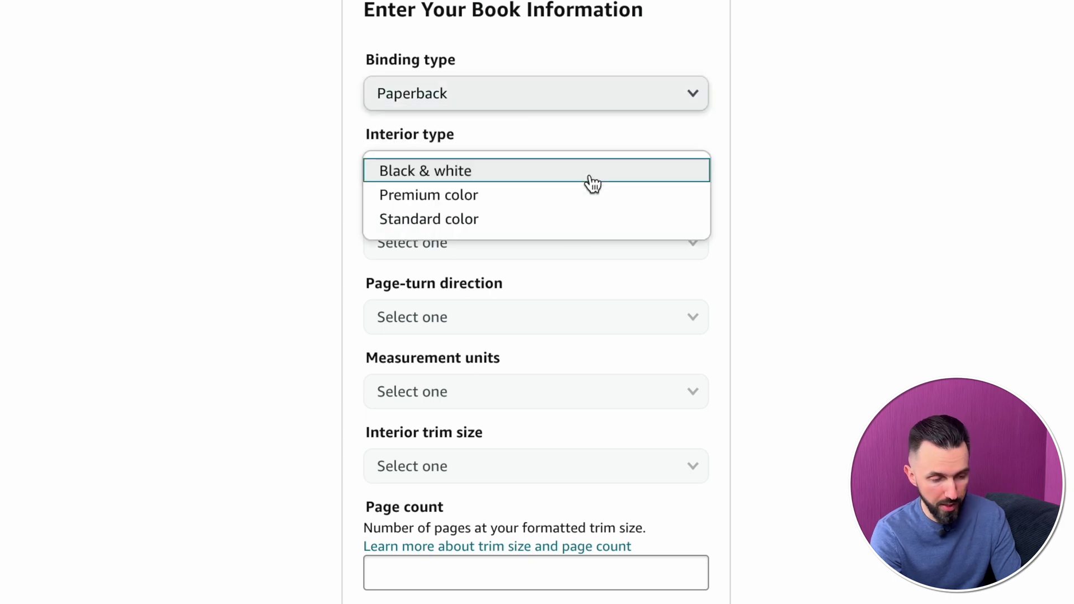
{"action": "left_click", "coordinate": [567, 172]}
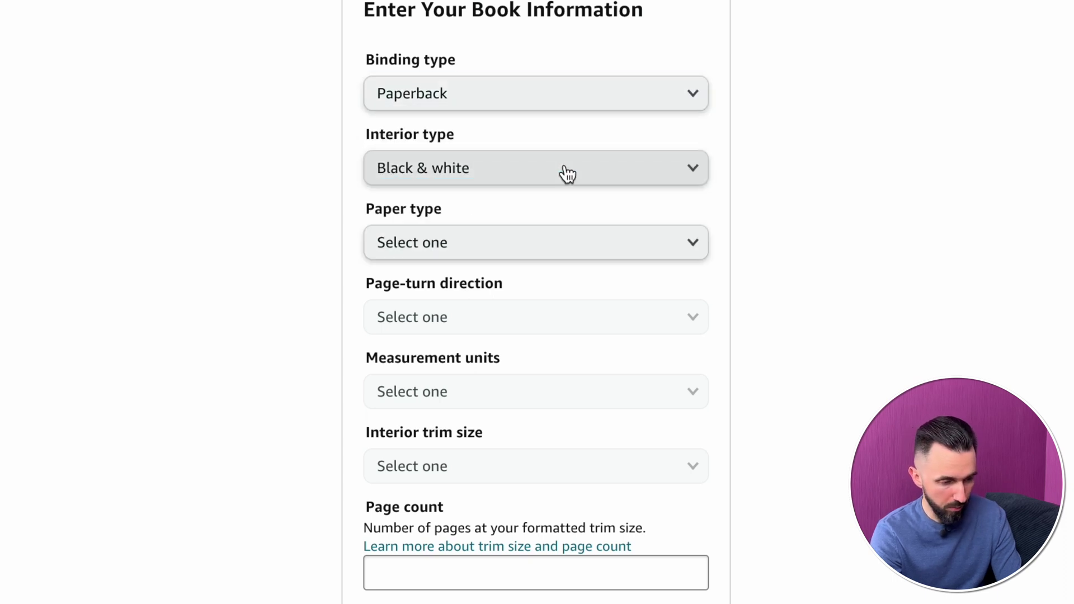
{"action": "left_click", "coordinate": [588, 251]}
{"action": "left_click", "coordinate": [565, 272]}
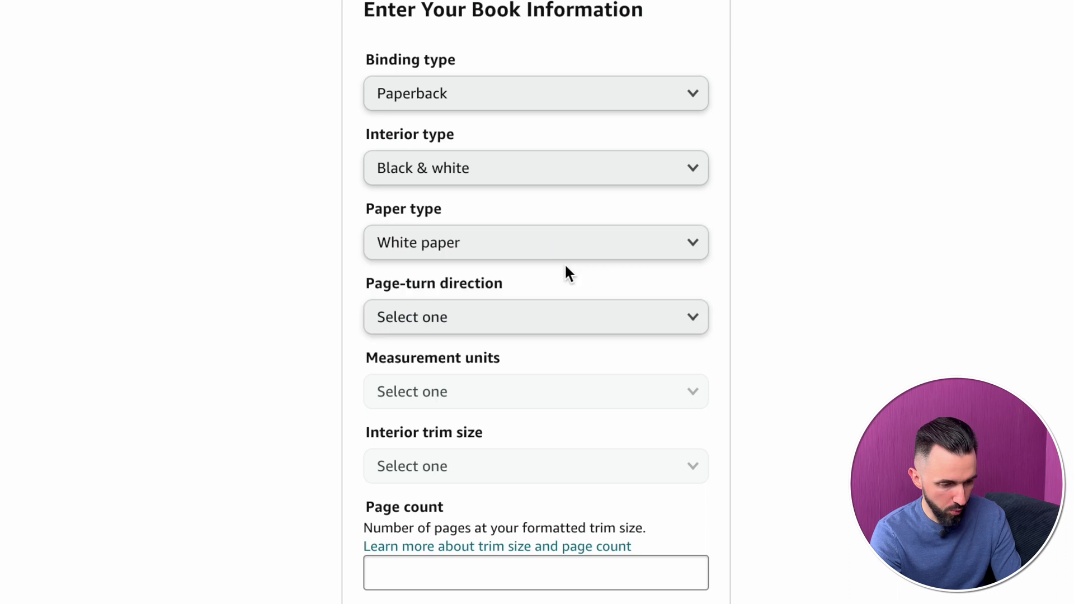
- Set the page-turn direction to Left to Right, the measurement units to Inches and the interior trim size to 8.5 x 11 in
{"action": "scroll", "coordinate": [638, 302], "scroll_direction": "down", "scroll_amount": 2}
{"action": "left_click", "coordinate": [631, 237]}
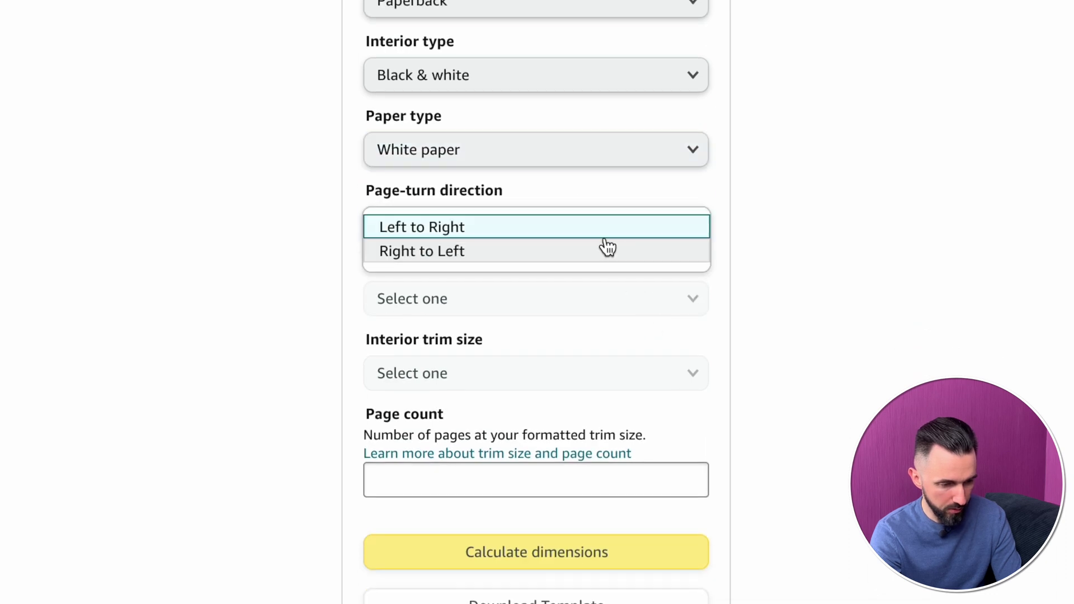
{"action": "left_click", "coordinate": [607, 235]}
{"action": "left_click", "coordinate": [641, 309]}
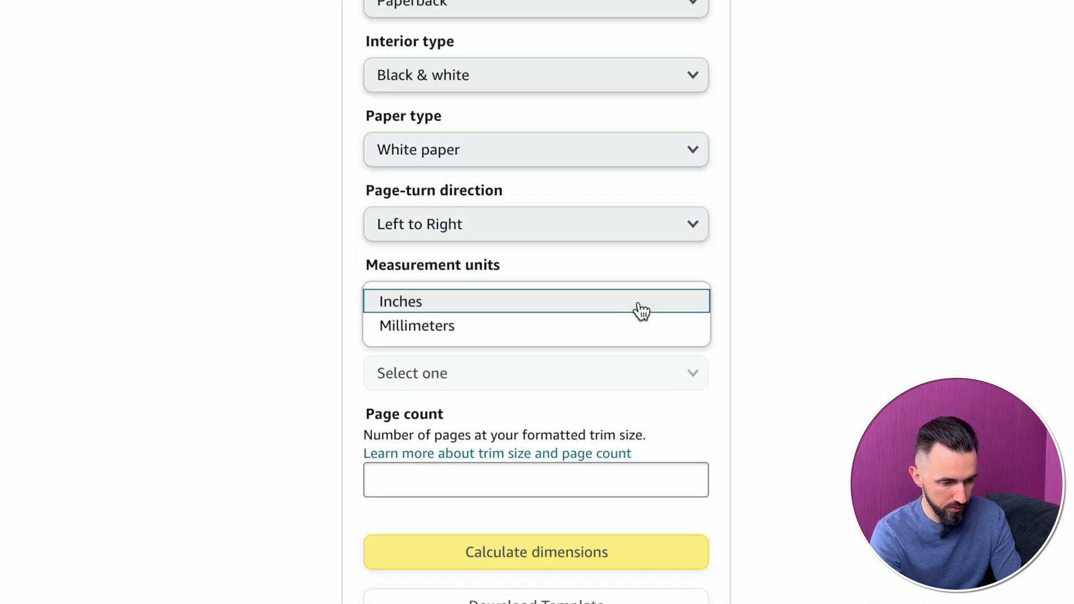
{"action": "left_click", "coordinate": [606, 312]}
{"action": "scroll", "coordinate": [747, 361], "scroll_direction": "down", "scroll_amount": 2}
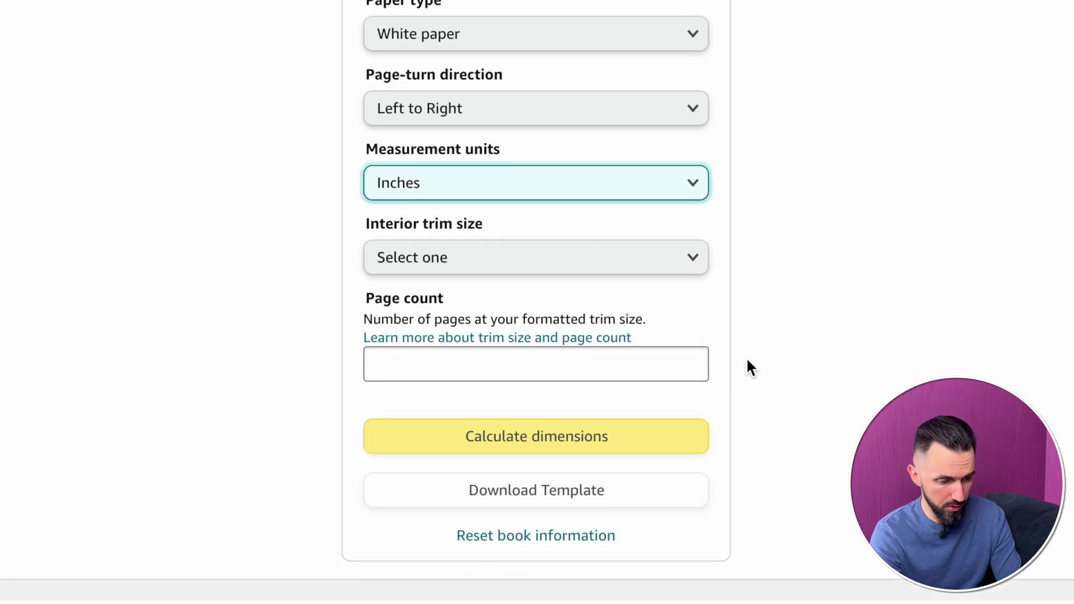
{"action": "left_click", "coordinate": [630, 255]}
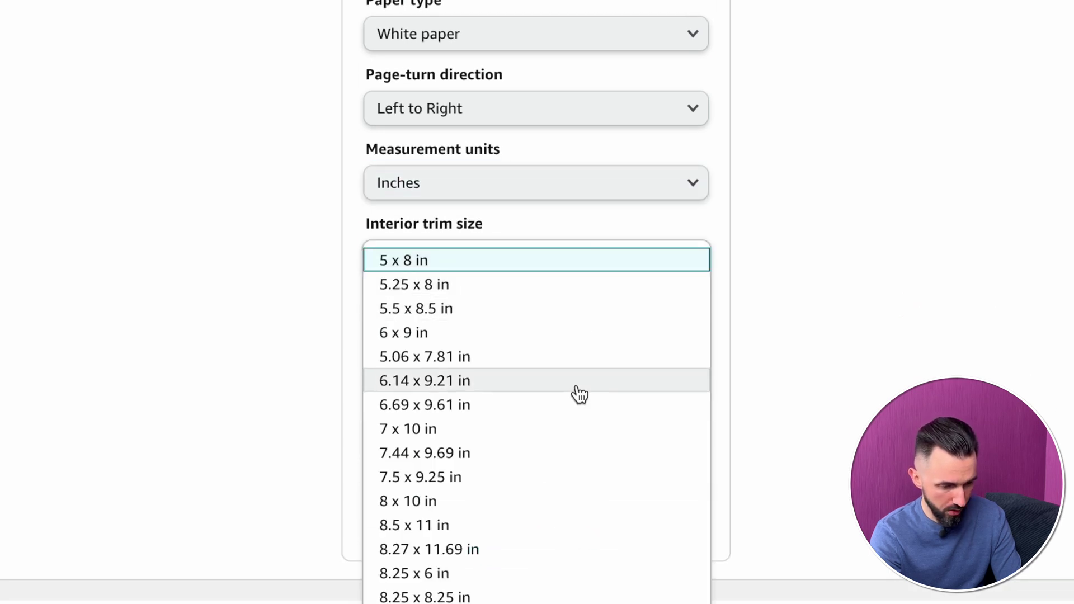
{"action": "left_click", "coordinate": [482, 526]}
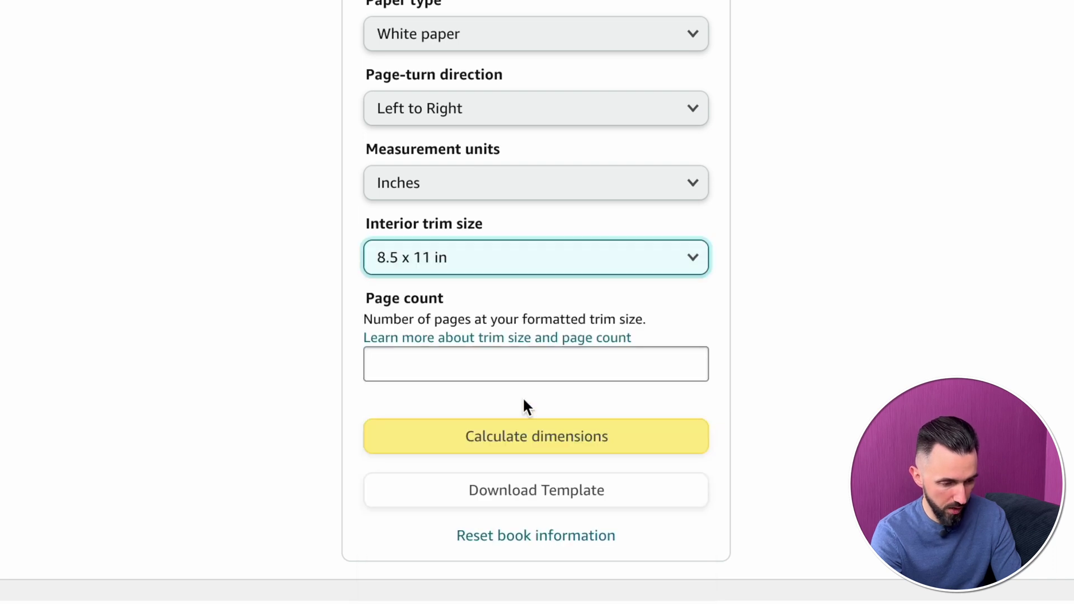
- Enter the page count, calculate the cover dimensions and highlight the full cover width
{"action": "left_click", "coordinate": [538, 371]}
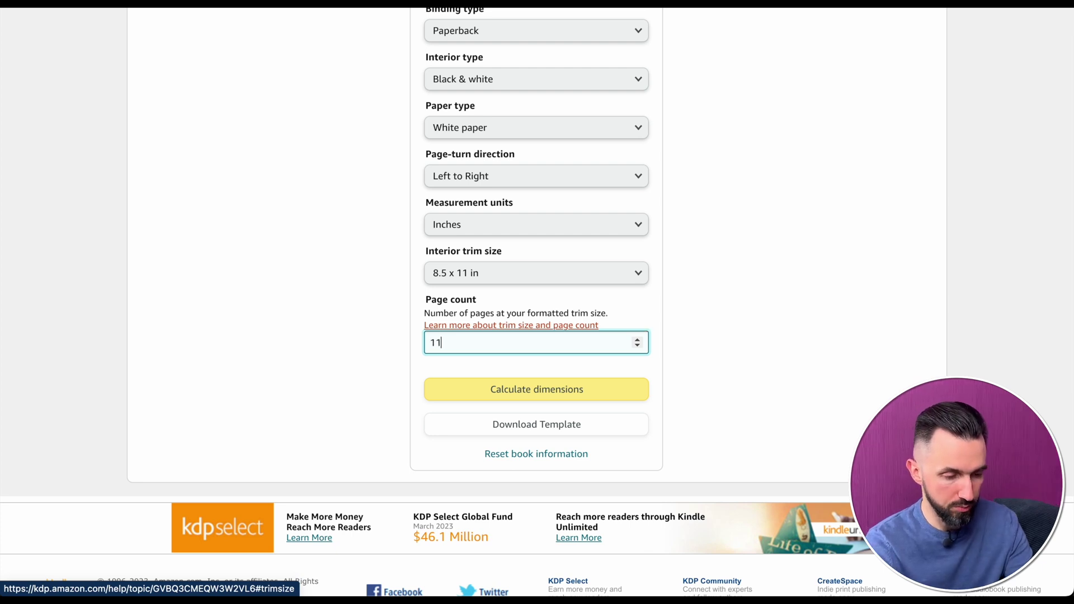
{"action": "left_click", "coordinate": [582, 390]}
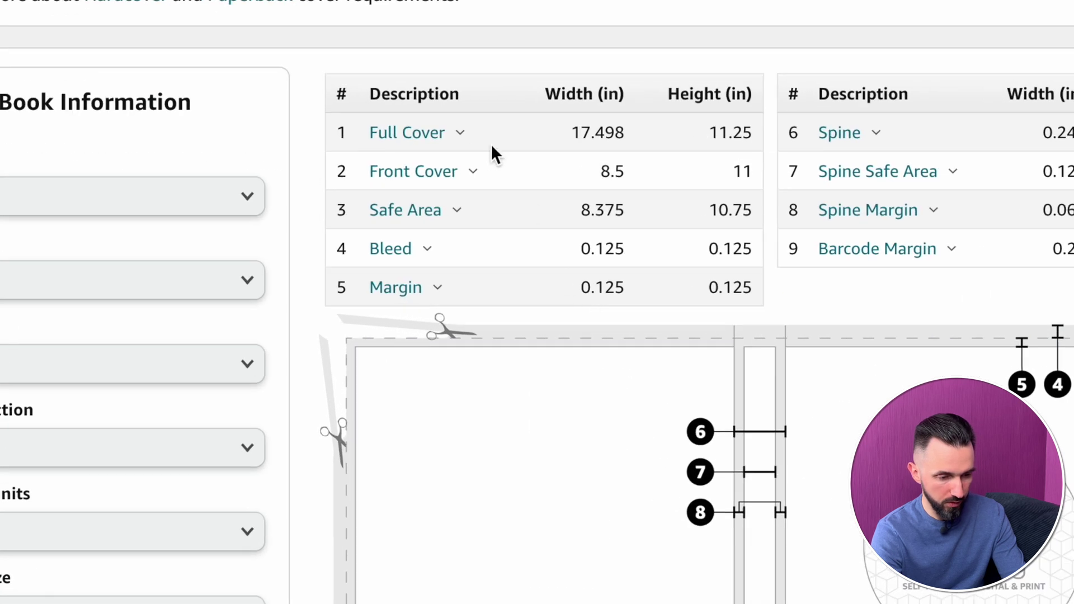
{"action": "mouse_move", "coordinate": [441, 14]}
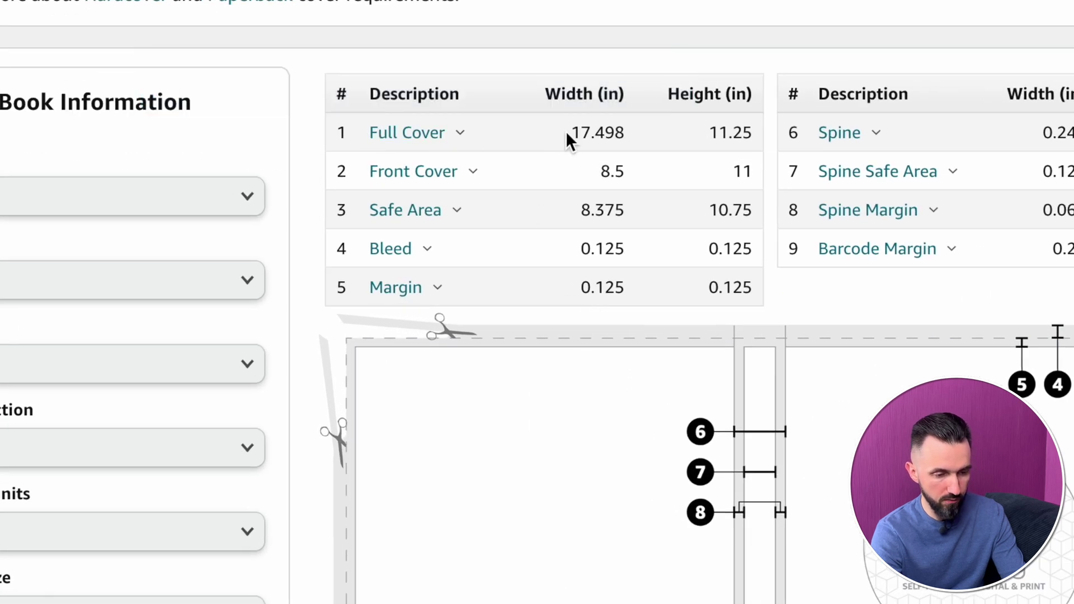
{"action": "left_click_drag", "start_coordinate": [566, 131], "coordinate": [640, 133]}
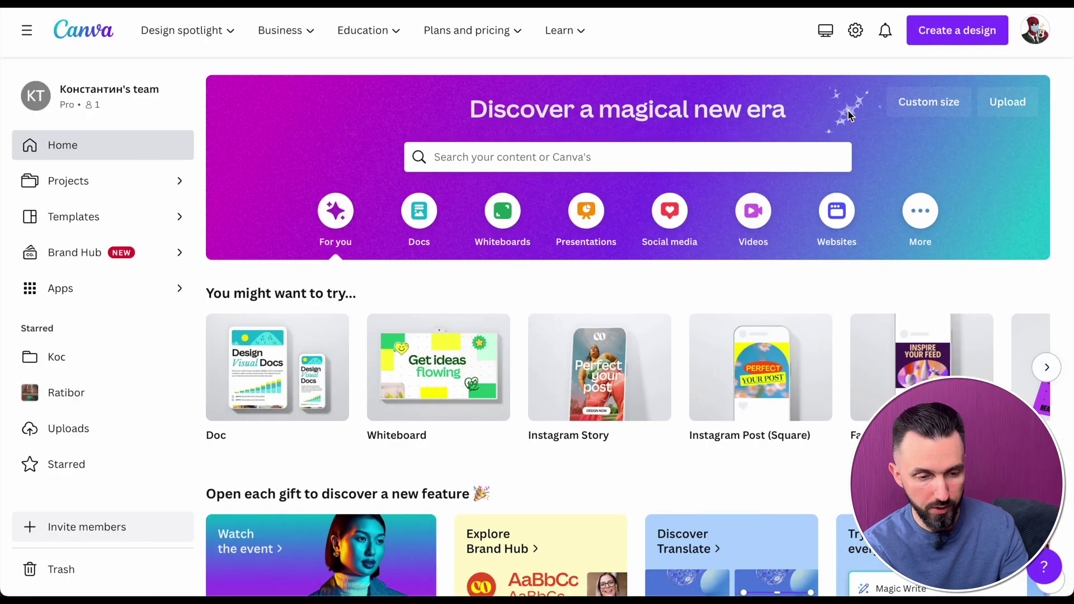
- In Canva, create a new custom-size design measuring 17.498 × 11.25 in
{"action": "left_click", "coordinate": [936, 43]}
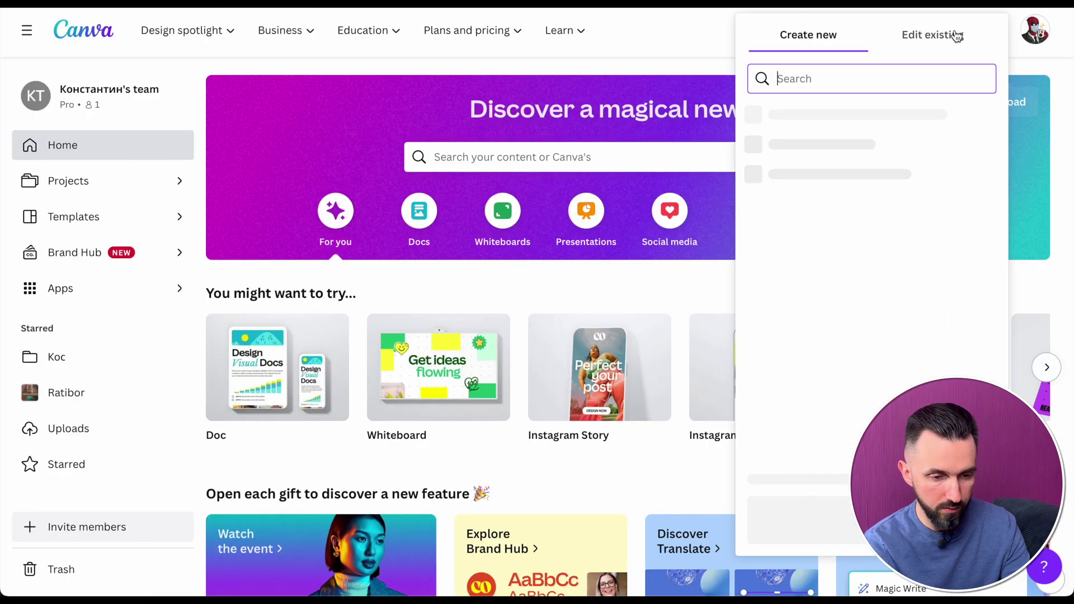
{"action": "left_click", "coordinate": [776, 512]}
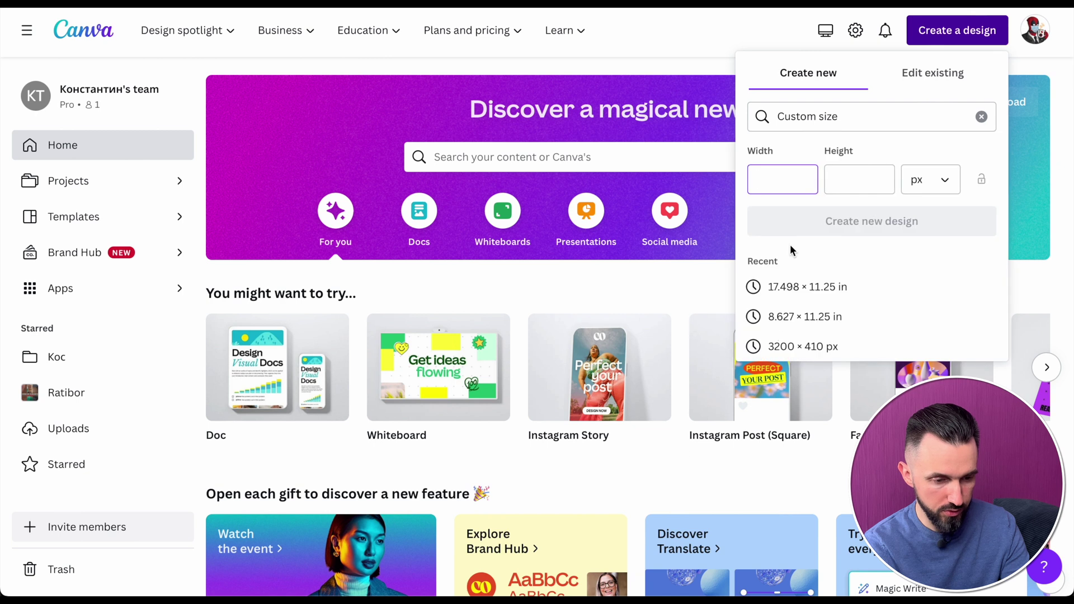
{"action": "left_click", "coordinate": [921, 193]}
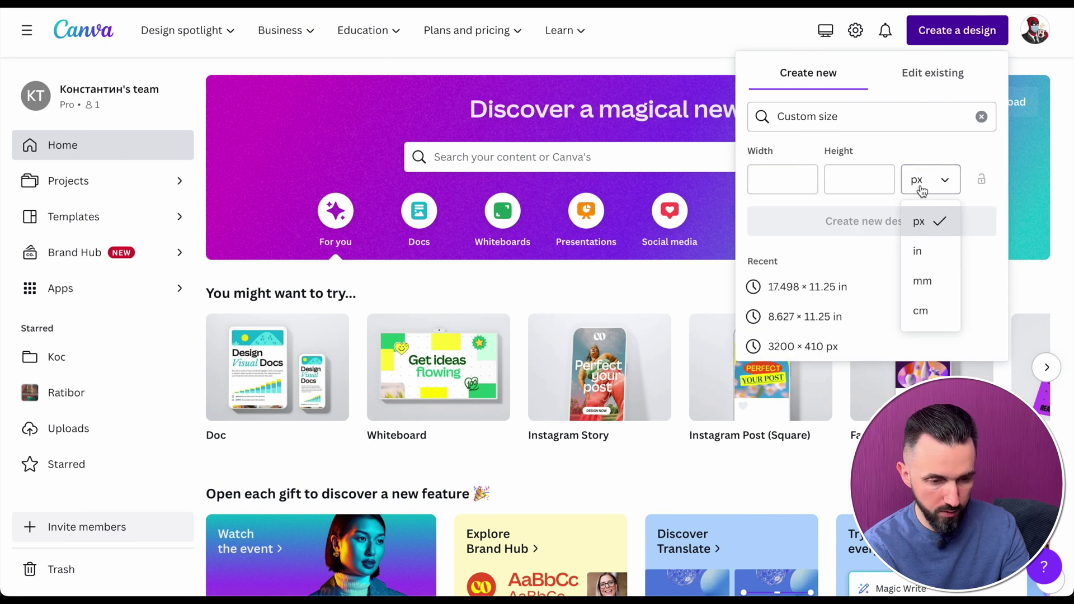
{"action": "left_click", "coordinate": [930, 265]}
{"action": "left_click", "coordinate": [793, 169]}
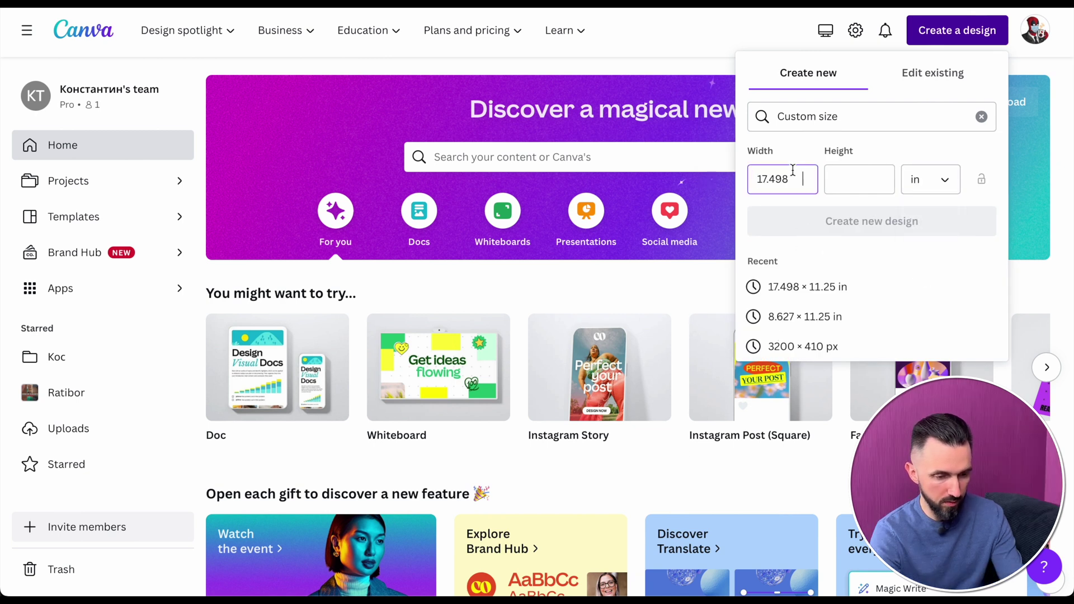
{"action": "type", "text": "17.498"}
{"action": "left_click", "coordinate": [895, 181]}
{"action": "type", "text": "5"}
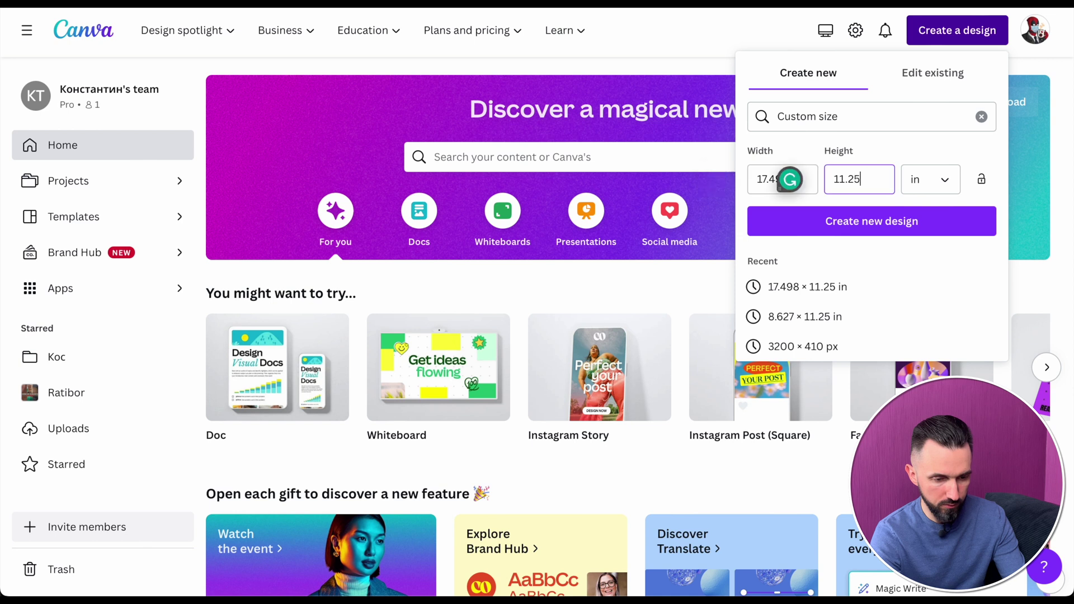
{"action": "left_click", "coordinate": [904, 227]}
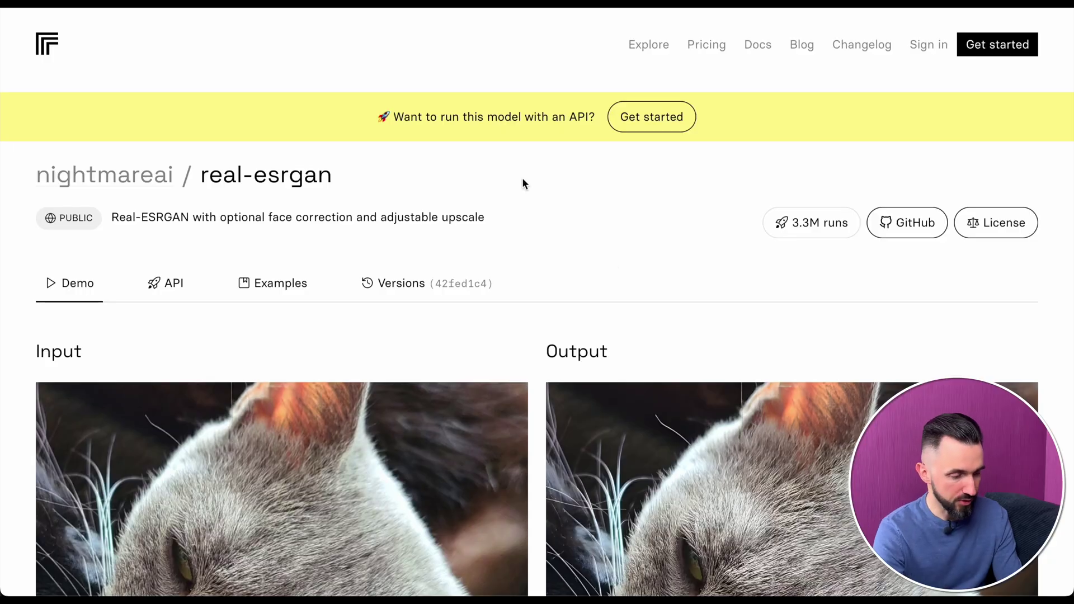
- On Replicate's real-esrgan page, load the downloaded giraffe illustration from the Downloads folder as the input image
{"action": "scroll", "coordinate": [515, 216], "scroll_direction": "down", "scroll_amount": 10}
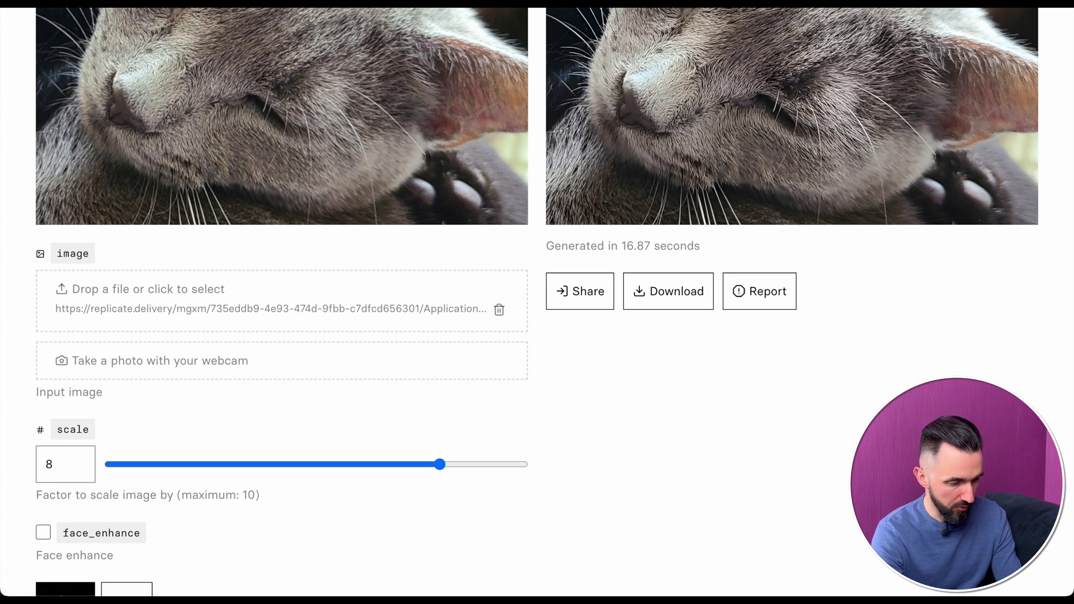
{"action": "mouse_move", "coordinate": [209, 563]}
{"action": "left_click", "coordinate": [149, 564]}
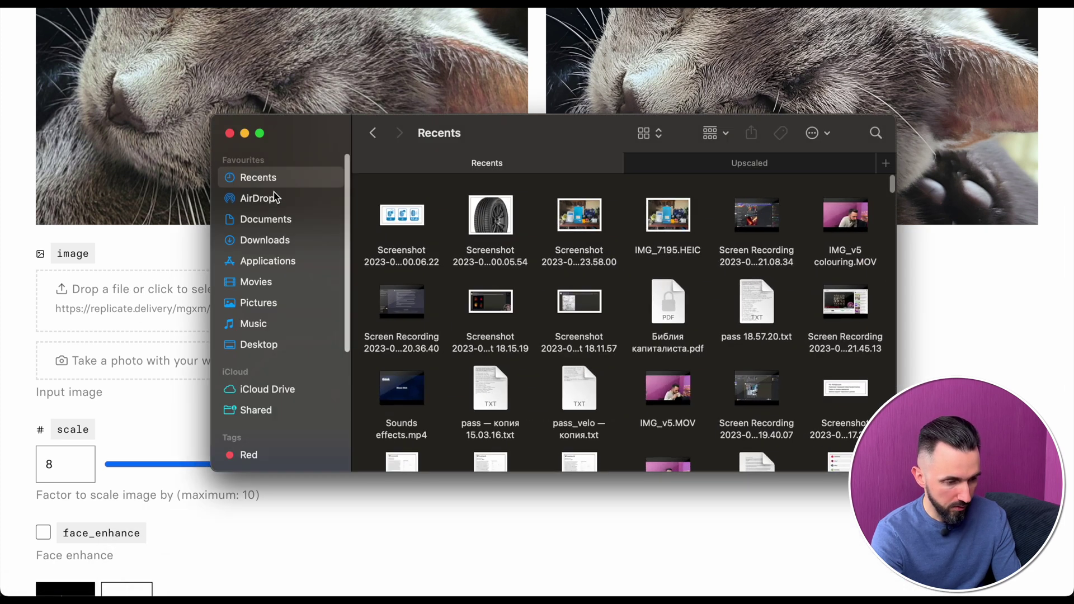
{"action": "left_click", "coordinate": [266, 219]}
{"action": "left_click", "coordinate": [265, 240]}
{"action": "left_click_drag", "start_coordinate": [476, 132], "coordinate": [607, 132]}
{"action": "left_click", "coordinate": [527, 229]}
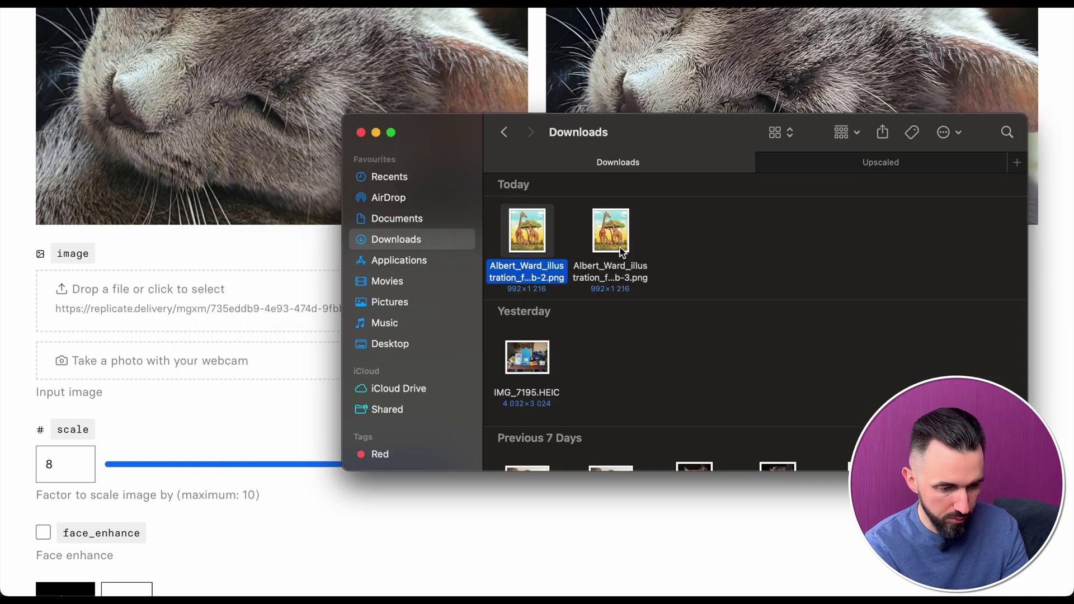
{"action": "left_click_drag", "start_coordinate": [552, 224], "coordinate": [175, 308]}
{"action": "scroll", "coordinate": [507, 431], "scroll_direction": "down", "scroll_amount": 6}
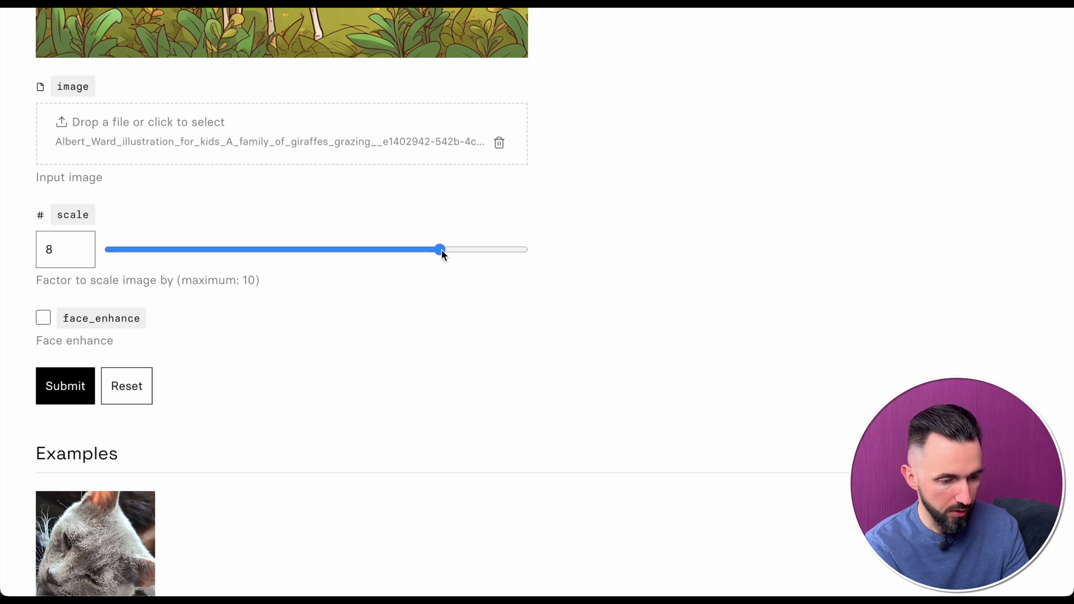
- Upscale the giraffe illustration with the scale factor set to 10
{"action": "mouse_move", "coordinate": [441, 250]}
{"action": "left_mouse_down"}
{"action": "mouse_move", "coordinate": [125, 250]}
{"action": "mouse_move", "coordinate": [450, 250]}
{"action": "left_mouse_up"}
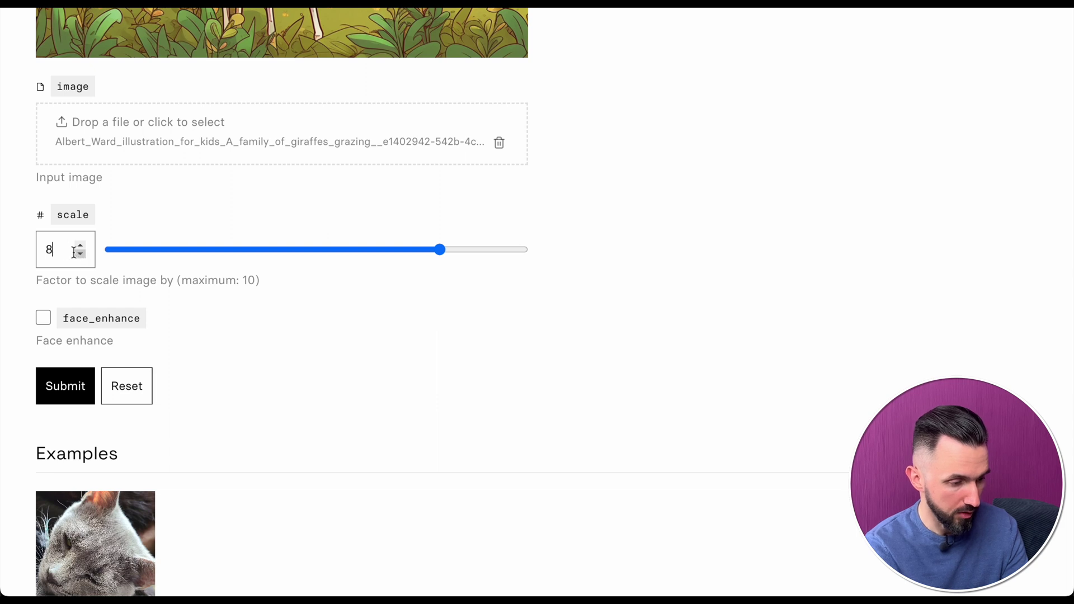
{"action": "left_click", "coordinate": [443, 254]}
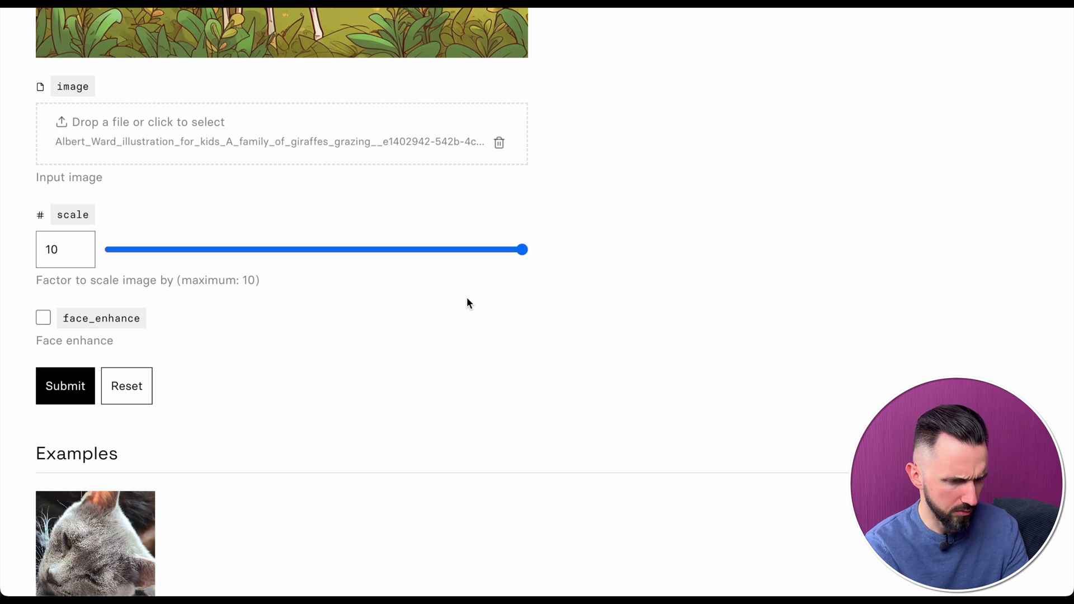
{"action": "scroll", "coordinate": [259, 352], "scroll_direction": "up", "scroll_amount": 1}
{"action": "scroll", "coordinate": [112, 400], "scroll_direction": "up", "scroll_amount": 6}
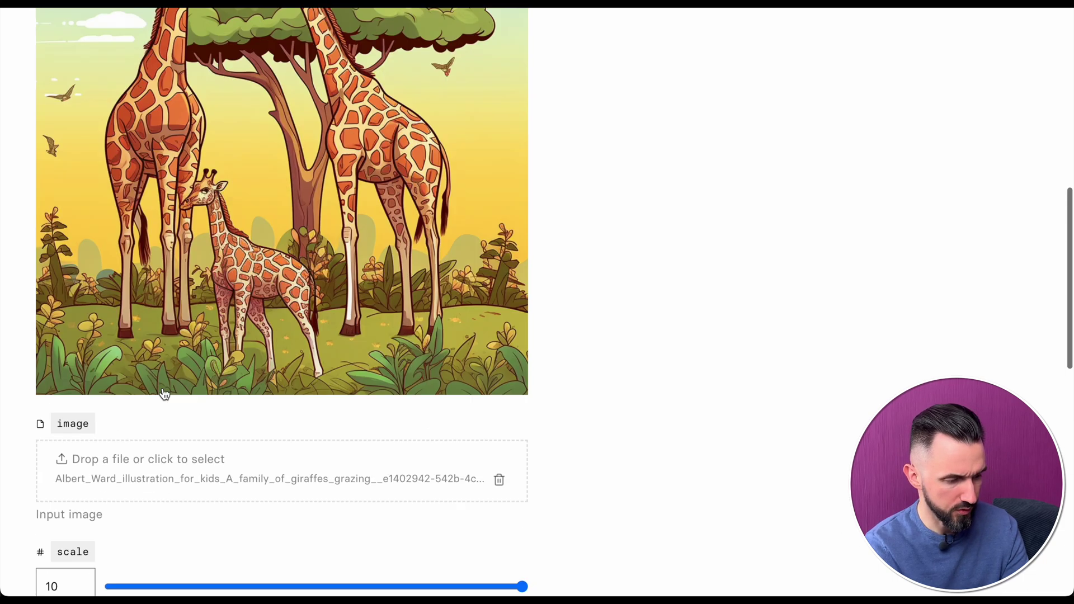
{"action": "scroll", "coordinate": [480, 341], "scroll_direction": "up", "scroll_amount": 3}
{"action": "scroll", "coordinate": [707, 300], "scroll_direction": "down", "scroll_amount": 4}
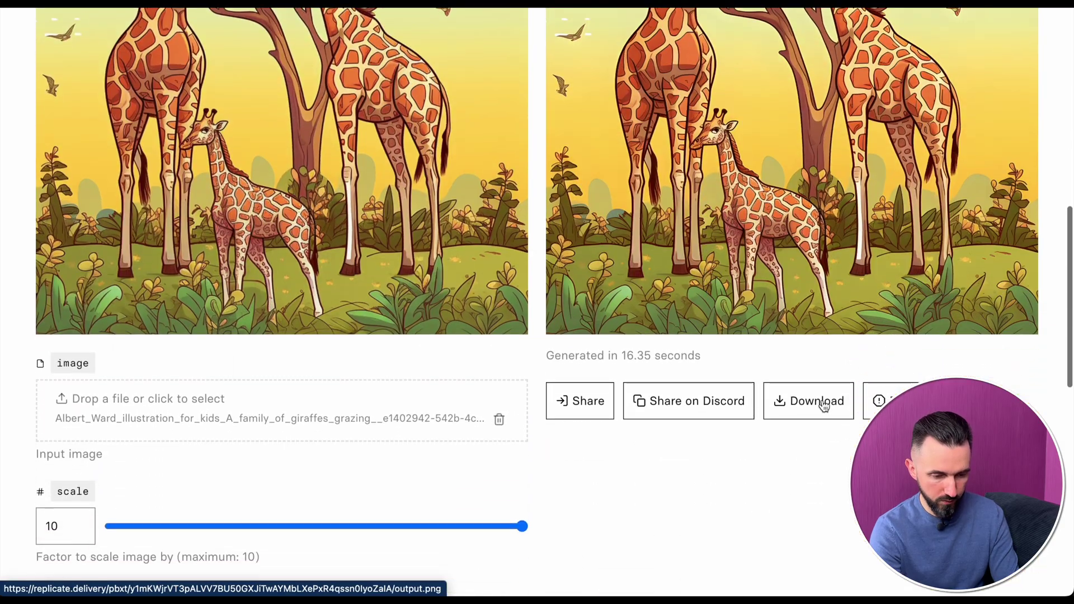
- Open the upscaled output at full size and examine the line quality around the giraffes' heads and neck
{"action": "left_click", "coordinate": [823, 403]}
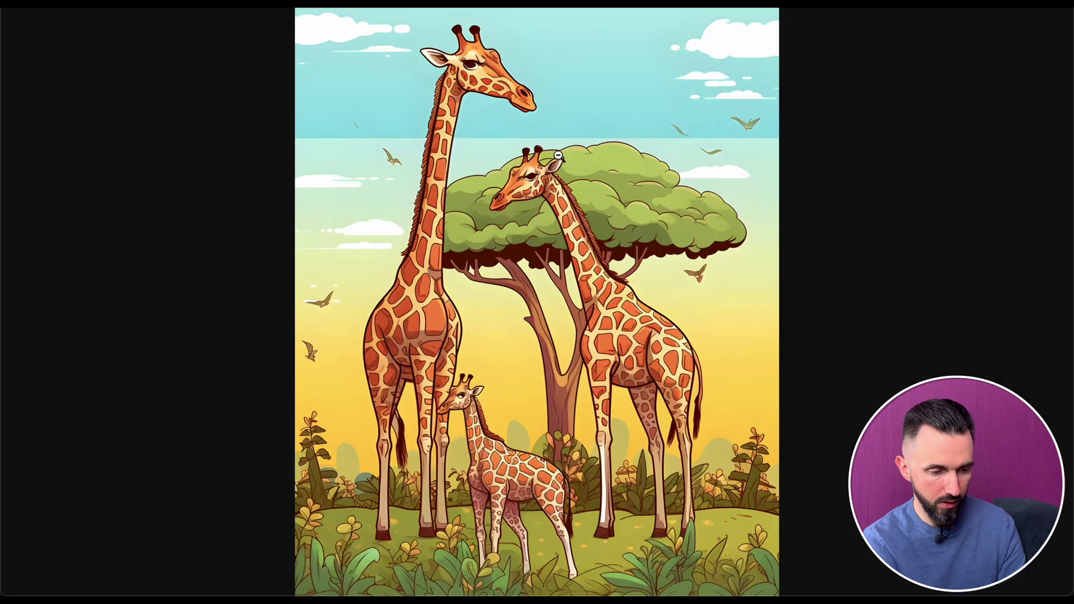
{"action": "left_click", "coordinate": [559, 156]}
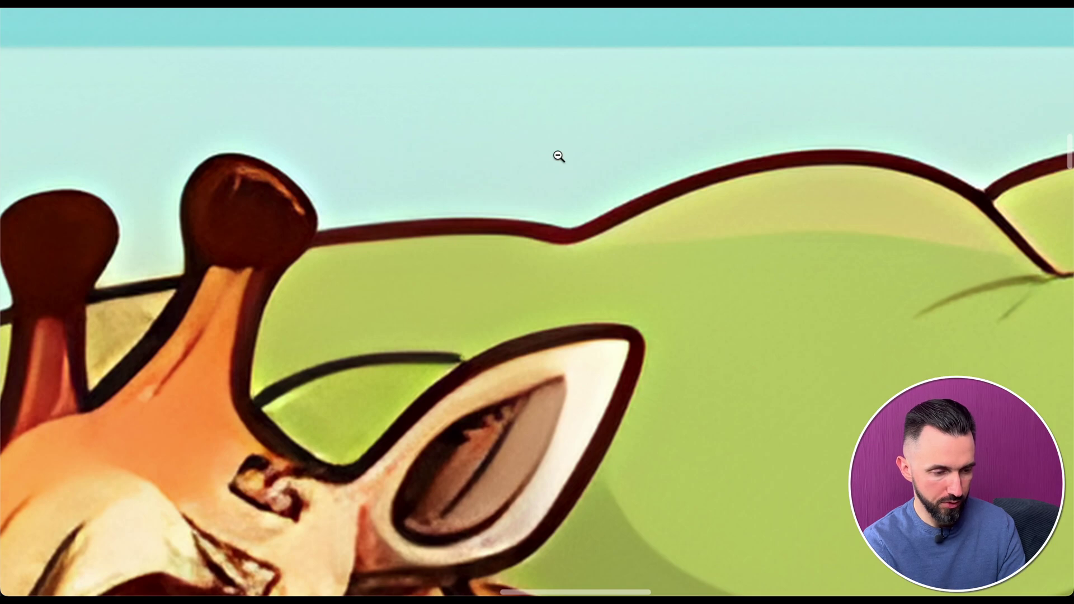
{"action": "scroll", "coordinate": [466, 166], "scroll_direction": "up", "scroll_amount": 10}
{"action": "scroll", "coordinate": [467, 165], "scroll_direction": "left", "scroll_amount": 15}
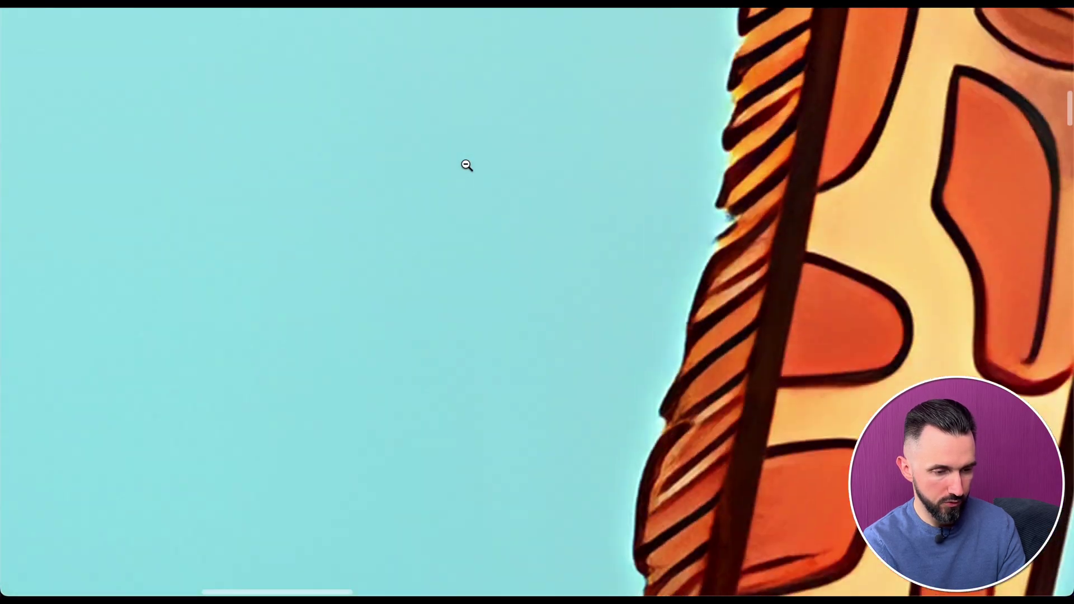
{"action": "scroll", "coordinate": [467, 165], "scroll_direction": "up", "scroll_amount": 10}
{"action": "scroll", "coordinate": [467, 165], "scroll_direction": "right", "scroll_amount": 10}
{"action": "scroll", "coordinate": [466, 165], "scroll_direction": "down", "scroll_amount": 3}
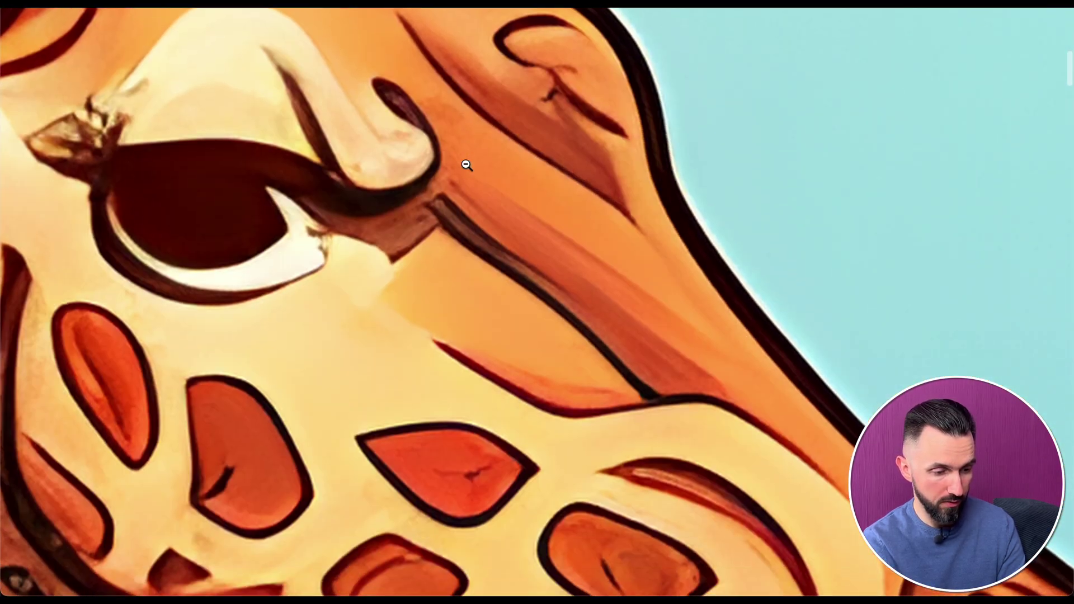
{"action": "scroll", "coordinate": [467, 166], "scroll_direction": "up", "scroll_amount": 3}
- Save the upscaled image to the Downloads folder and reveal output (1).png in Finder
{"action": "right_click", "coordinate": [468, 163]}
{"action": "left_click", "coordinate": [650, 327]}
{"action": "scroll", "coordinate": [649, 327], "scroll_direction": "up", "scroll_amount": 2}
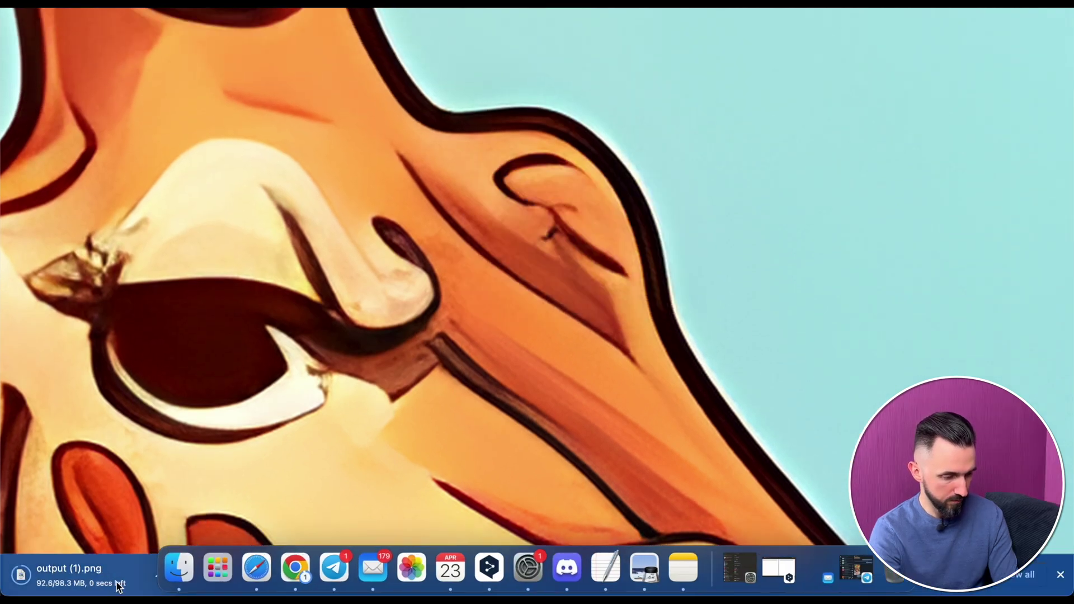
{"action": "right_click", "coordinate": [79, 587]}
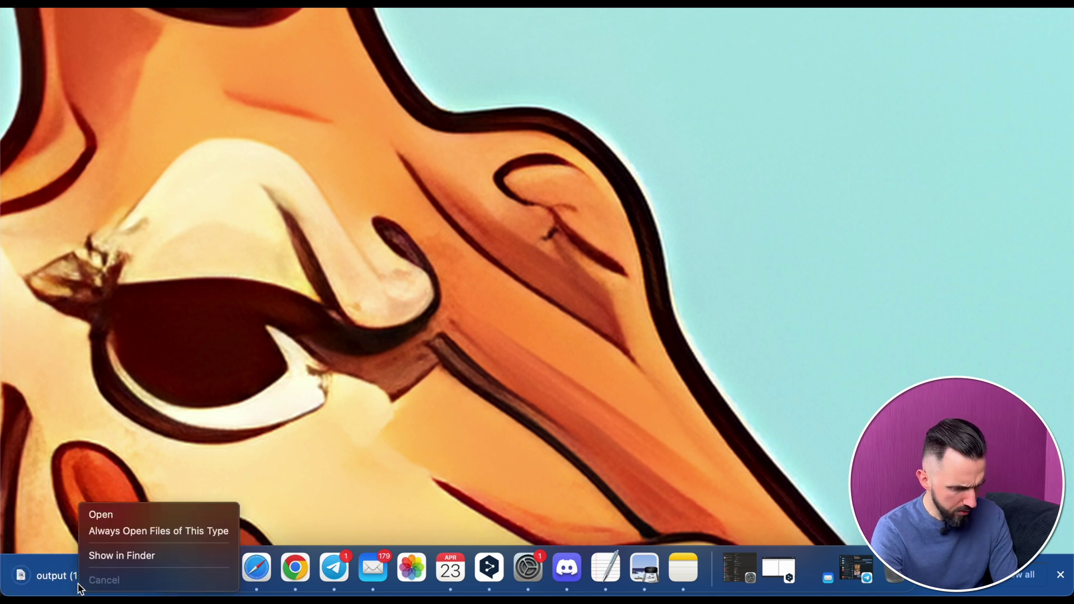
{"action": "left_click", "coordinate": [147, 562]}
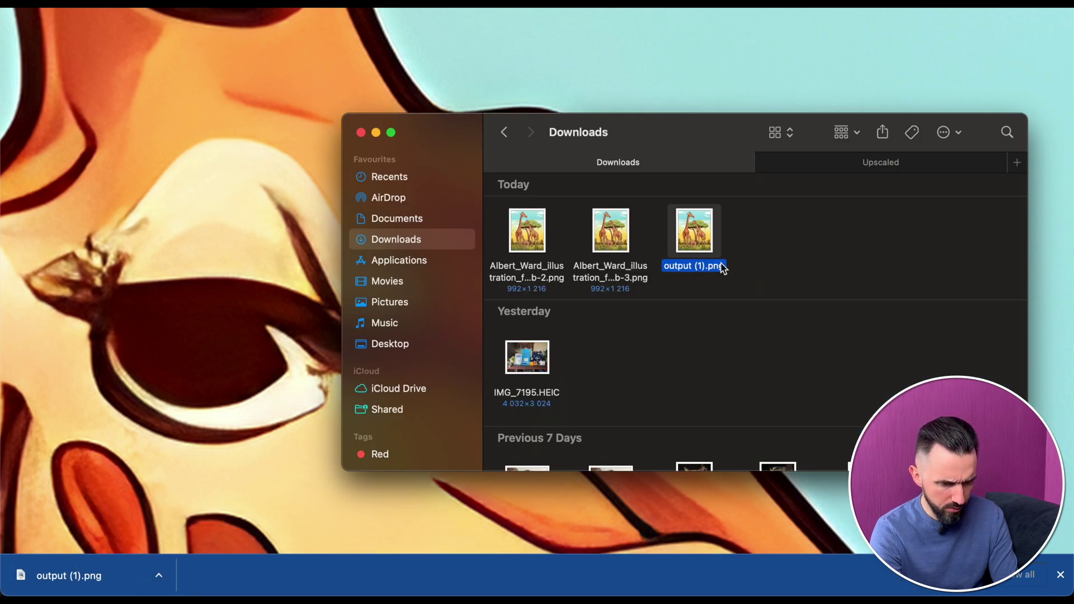
- Check the file size of output (1).png in its file information, and put the Finder window away
{"action": "right_click", "coordinate": [699, 238]}
{"action": "left_click", "coordinate": [762, 307]}
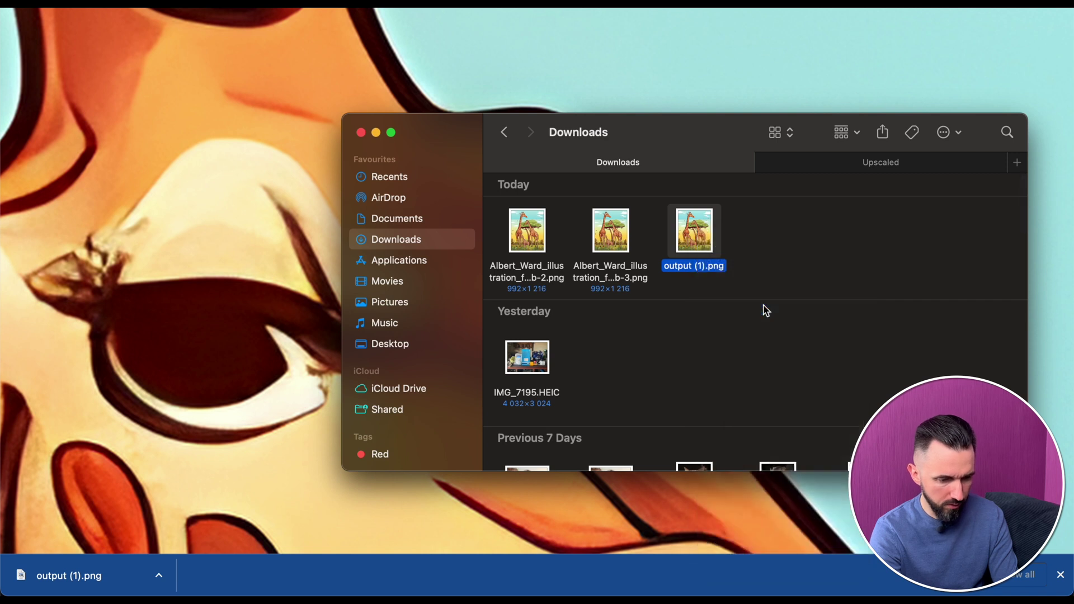
{"action": "left_click_drag", "start_coordinate": [189, 84], "coordinate": [220, 84]}
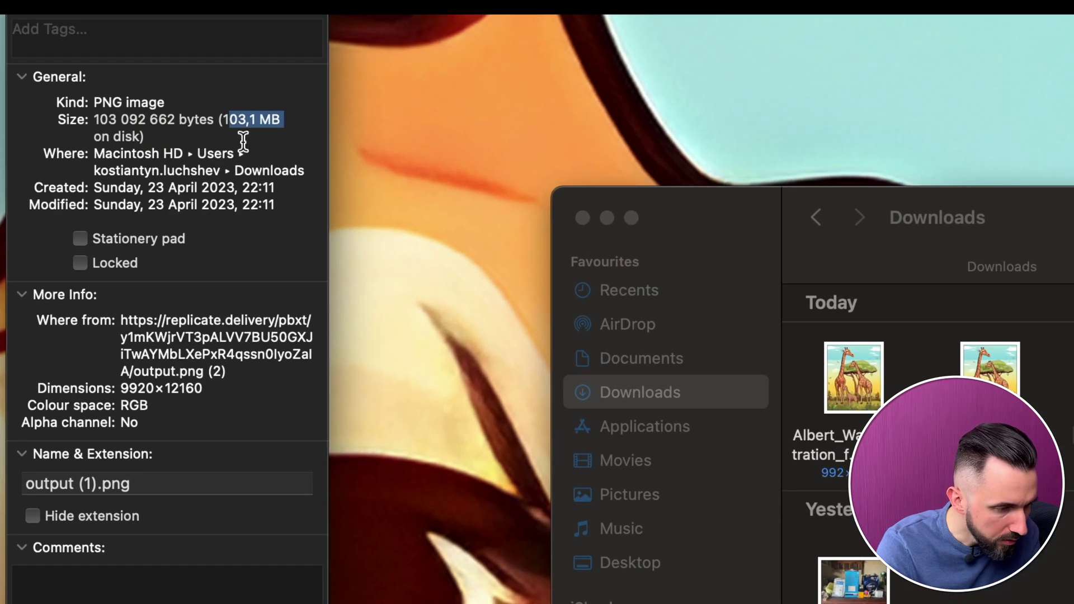
{"action": "left_click", "coordinate": [225, 111]}
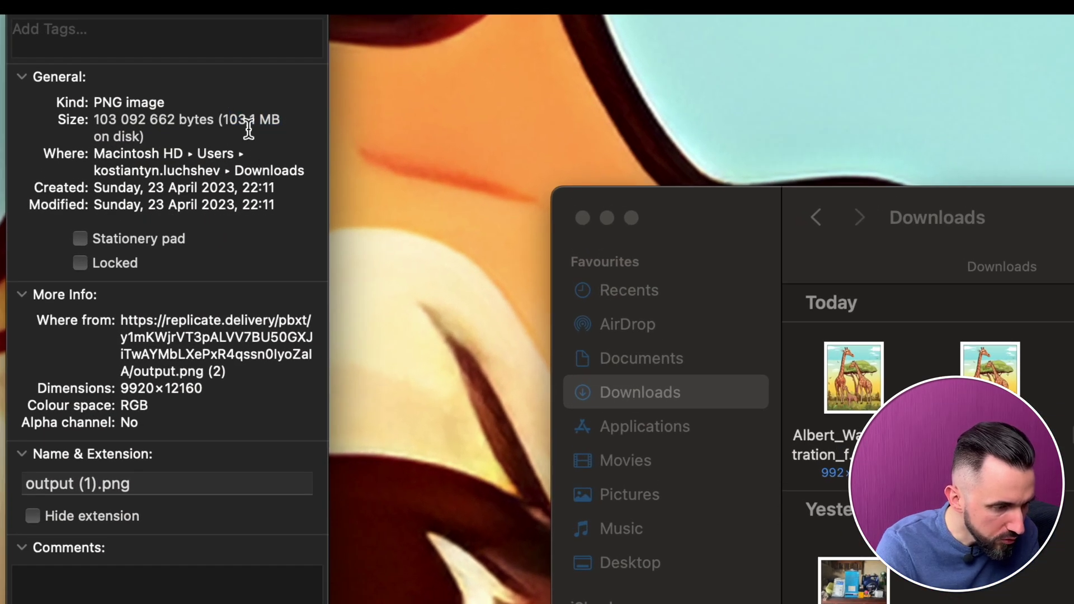
{"action": "key", "text": "super+w"}
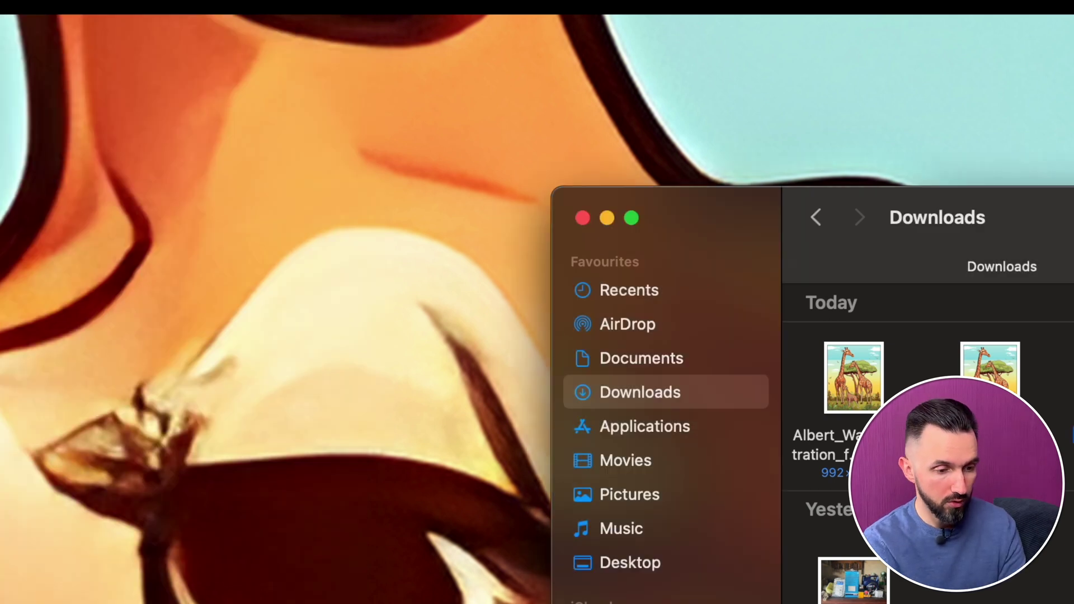
{"action": "left_click", "coordinate": [607, 217]}
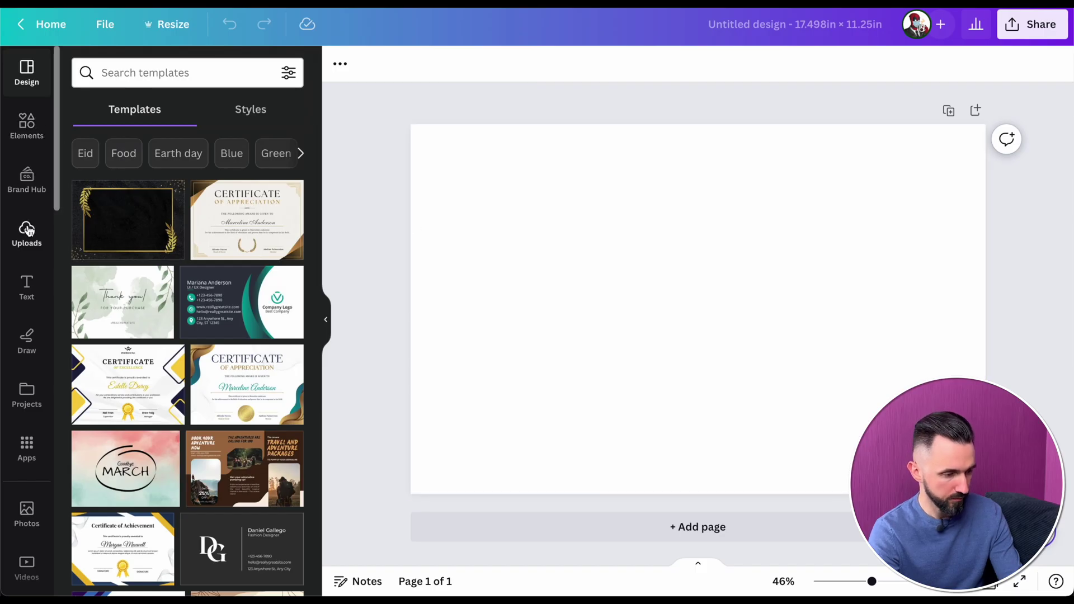
- Switch to the Canva cover design and try to upload output (1).png from the Downloads folder
{"action": "left_click", "coordinate": [28, 230]}
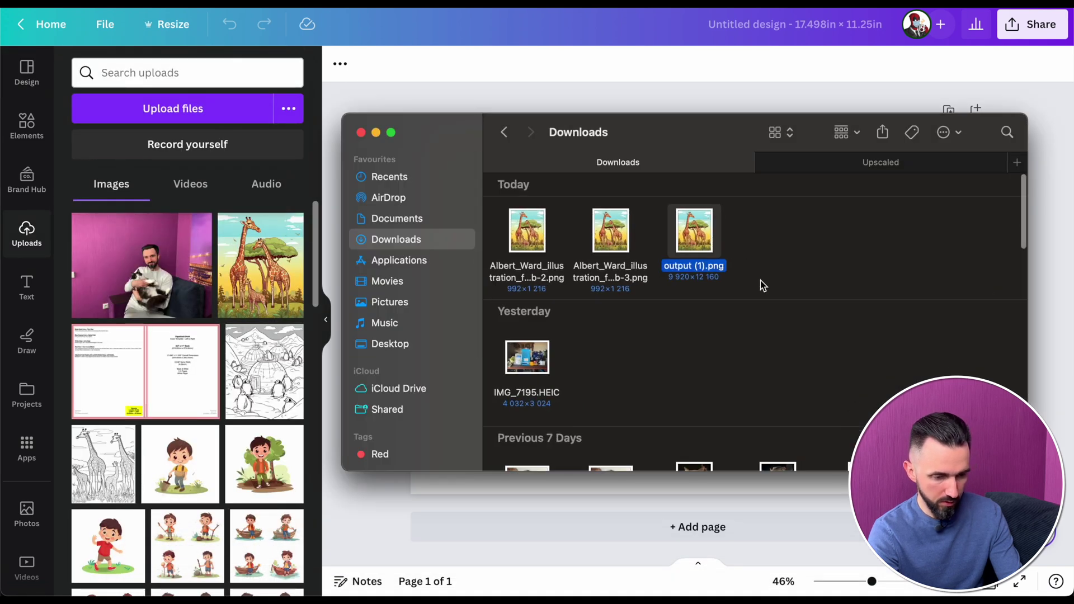
{"action": "left_click", "coordinate": [764, 286]}
{"action": "left_click", "coordinate": [704, 229]}
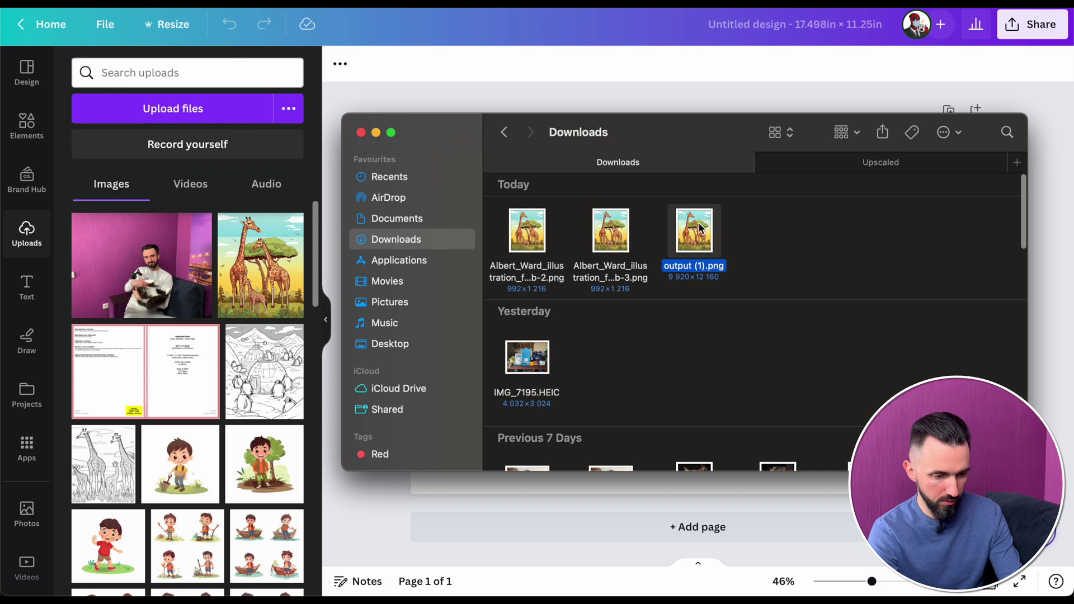
{"action": "left_click_drag", "start_coordinate": [700, 228], "coordinate": [161, 274]}
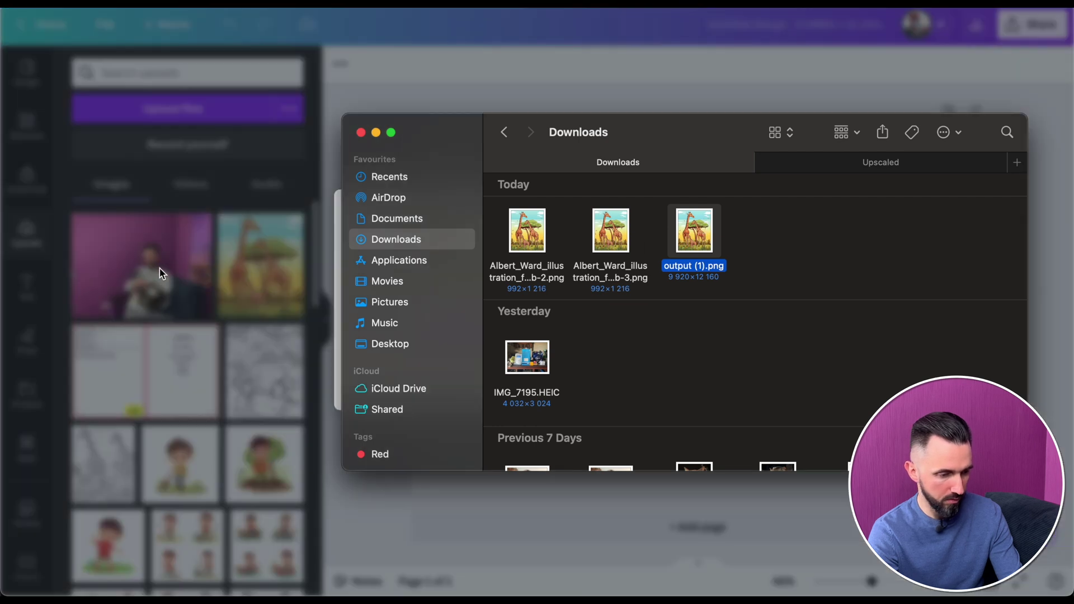
{"action": "left_click", "coordinate": [376, 133]}
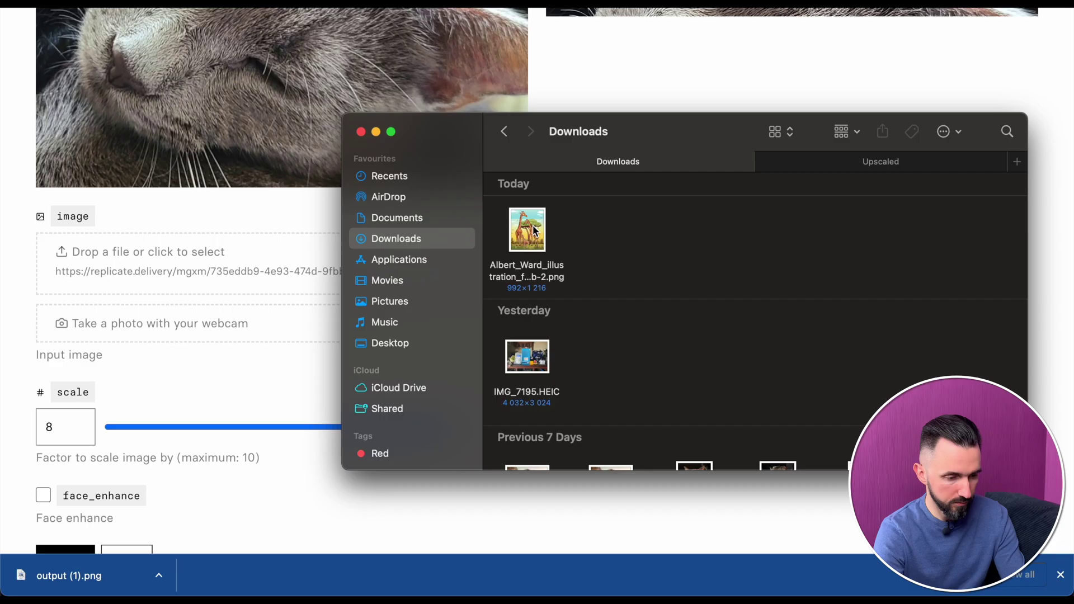
- On Replicate, load the original giraffe illustration from Downloads again and upscale it with a scale factor of 4
{"action": "left_click_drag", "start_coordinate": [527, 230], "coordinate": [247, 252]}
{"action": "scroll", "coordinate": [406, 352], "scroll_direction": "down", "scroll_amount": 4}
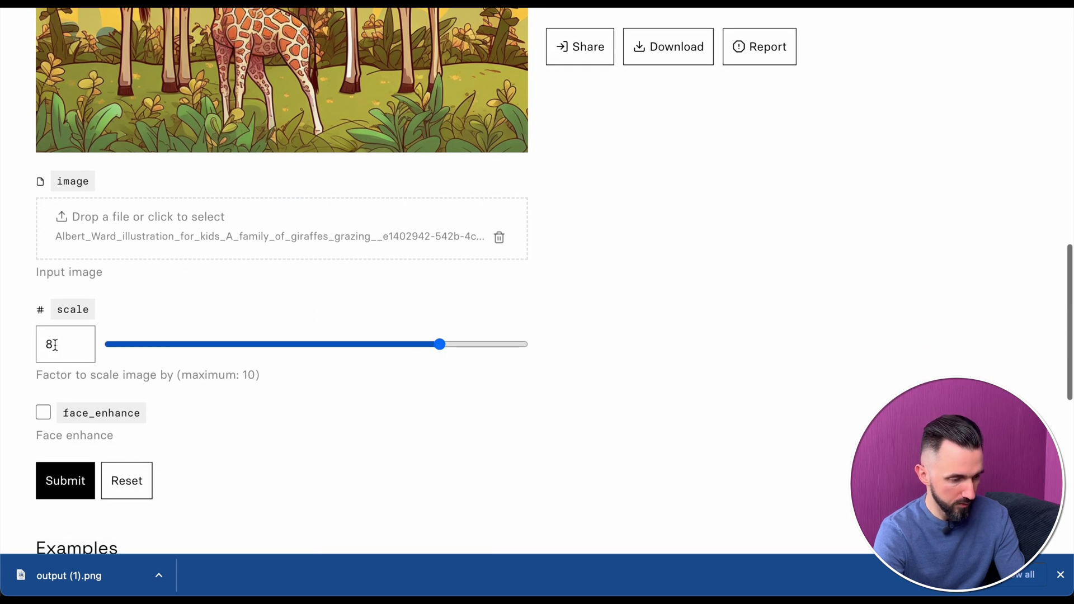
{"action": "left_click", "coordinate": [53, 345]}
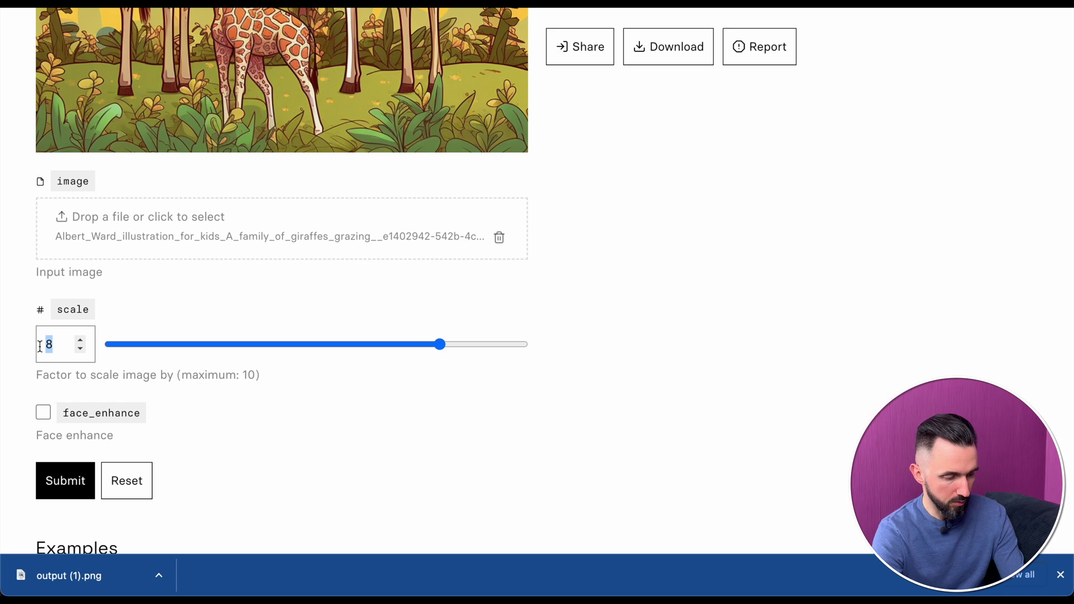
{"action": "type", "text": "4"}
{"action": "left_click", "coordinate": [71, 484]}
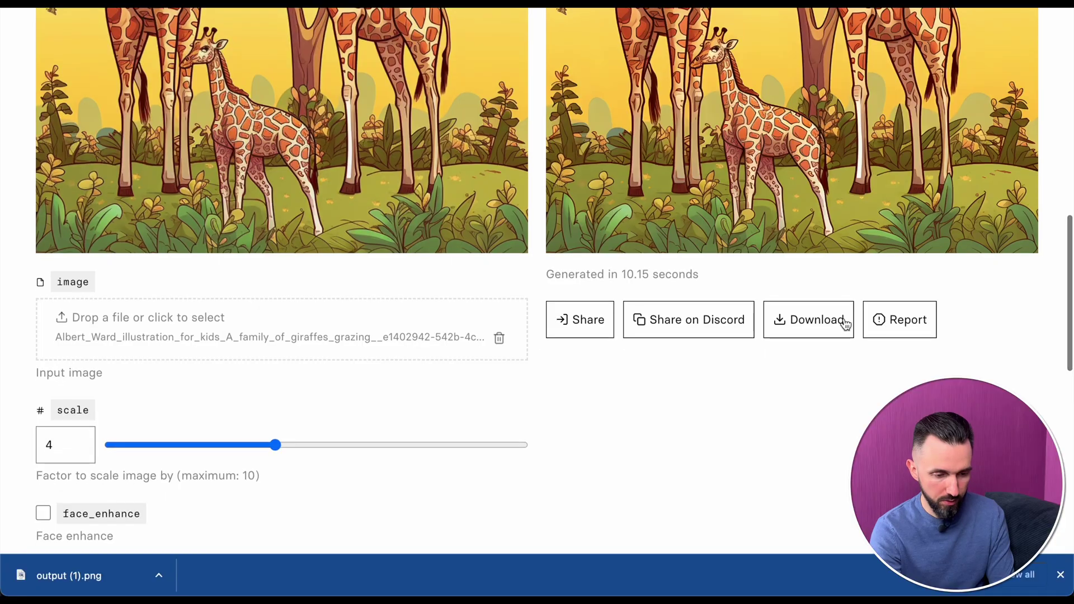
- Open the new upscaled output and save it to the Downloads folder as output (1)
{"action": "left_click", "coordinate": [846, 325]}
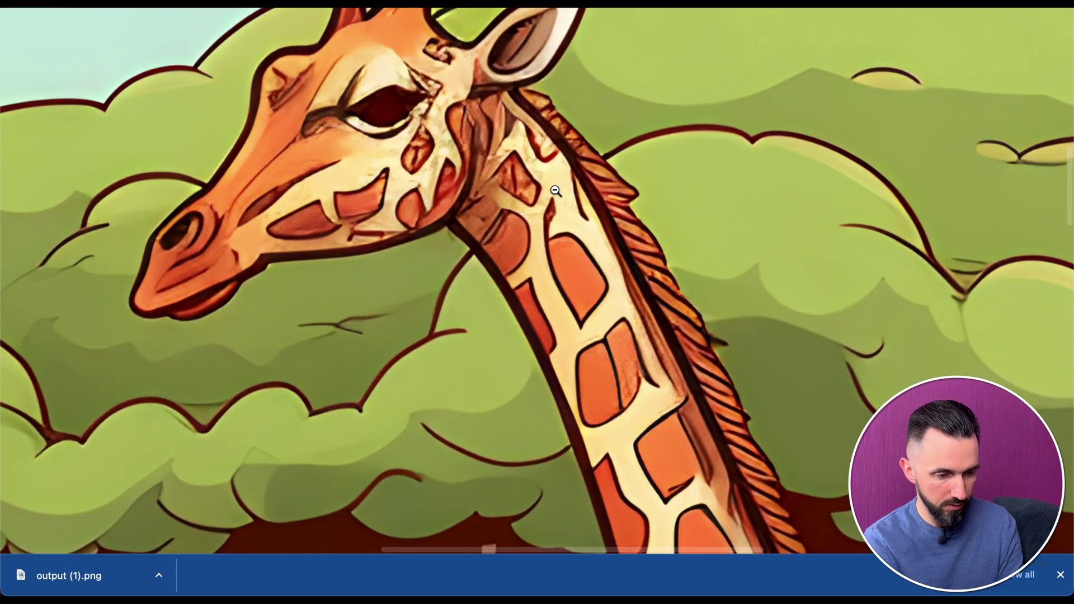
{"action": "right_click", "coordinate": [558, 189]}
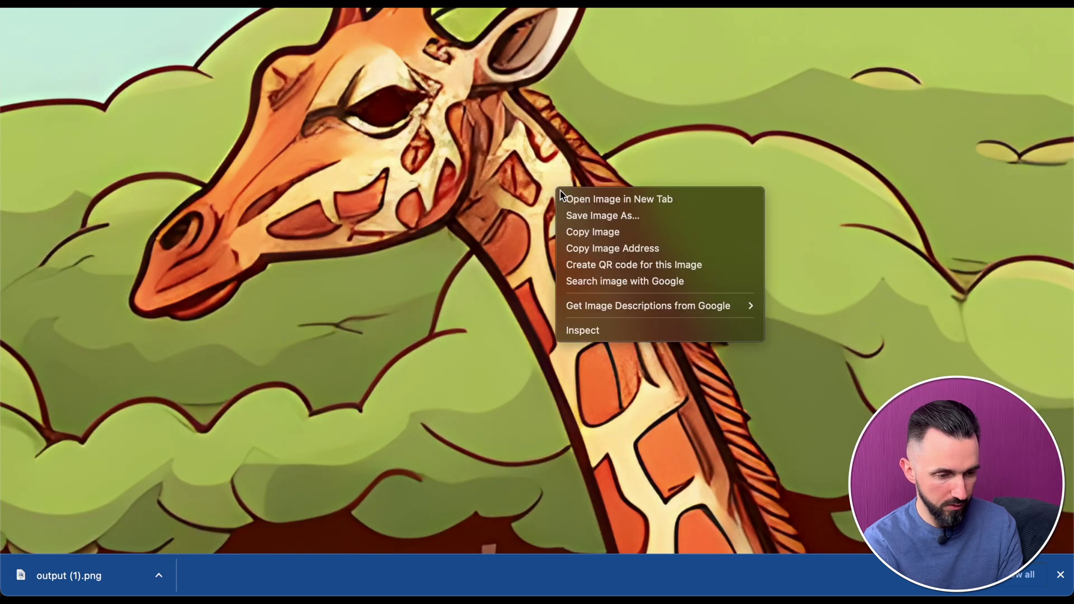
{"action": "left_click", "coordinate": [592, 216]}
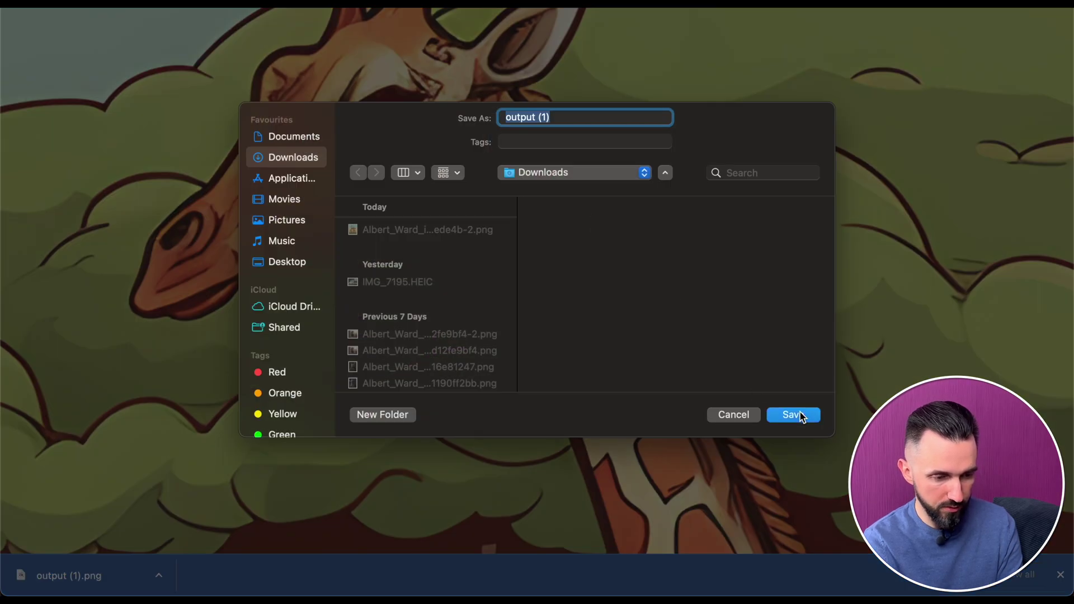
{"action": "left_click", "coordinate": [801, 417]}
- Reveal the newly saved output (1).png in Finder and check its file size in the file information
{"action": "right_click", "coordinate": [74, 584]}
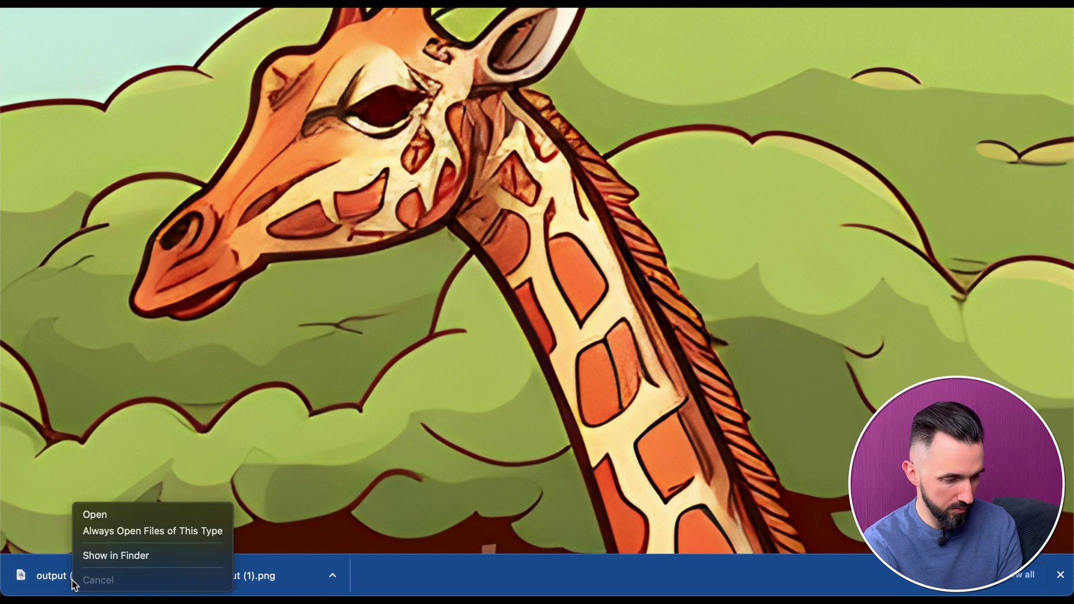
{"action": "left_click", "coordinate": [116, 556]}
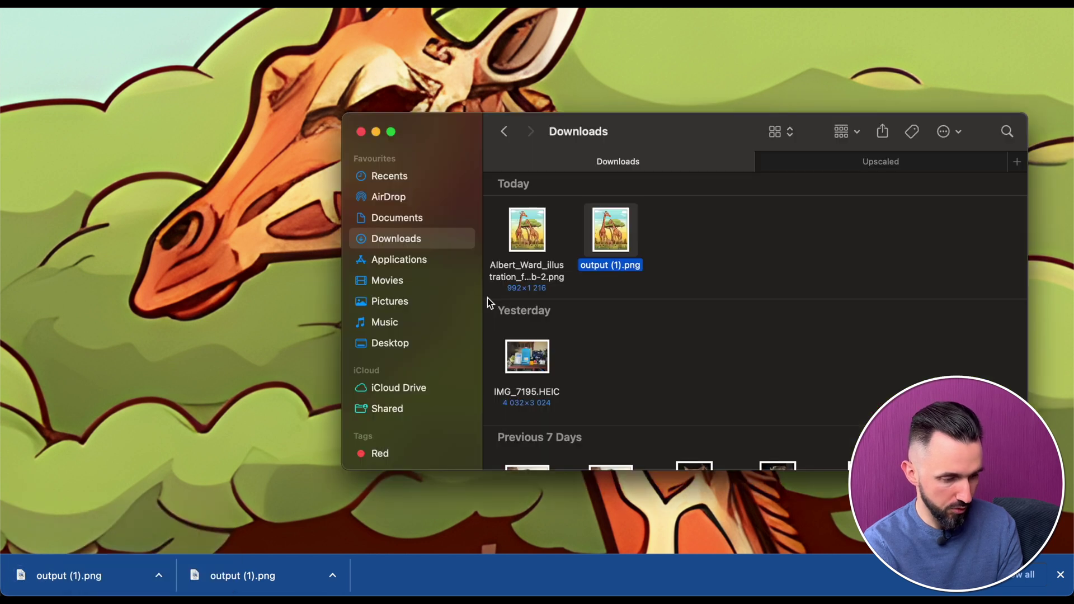
{"action": "right_click", "coordinate": [610, 233]}
{"action": "left_click", "coordinate": [643, 300]}
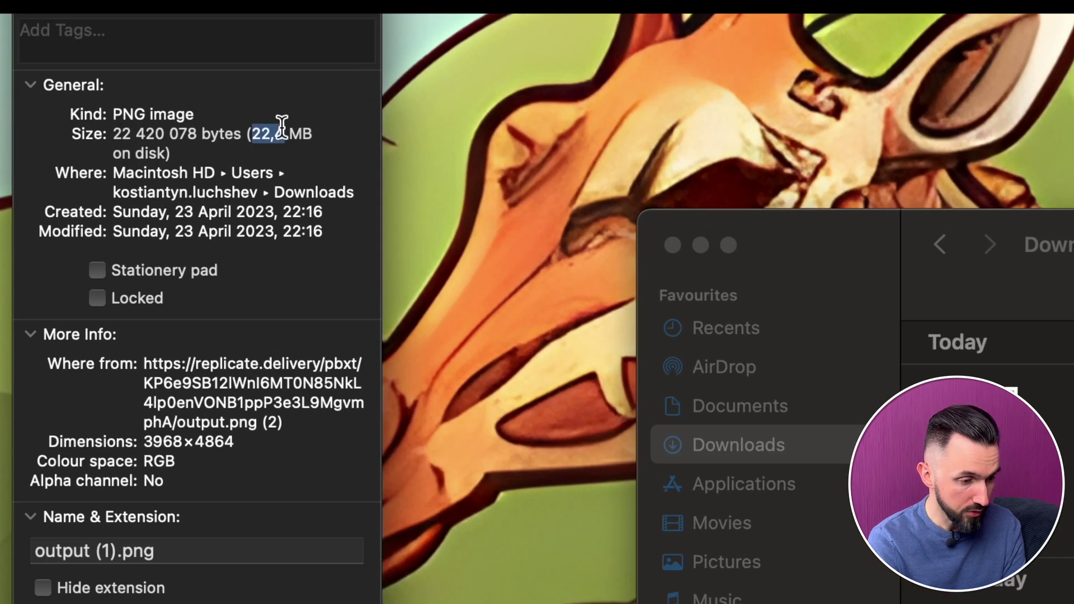
{"action": "key", "text": "super+w"}
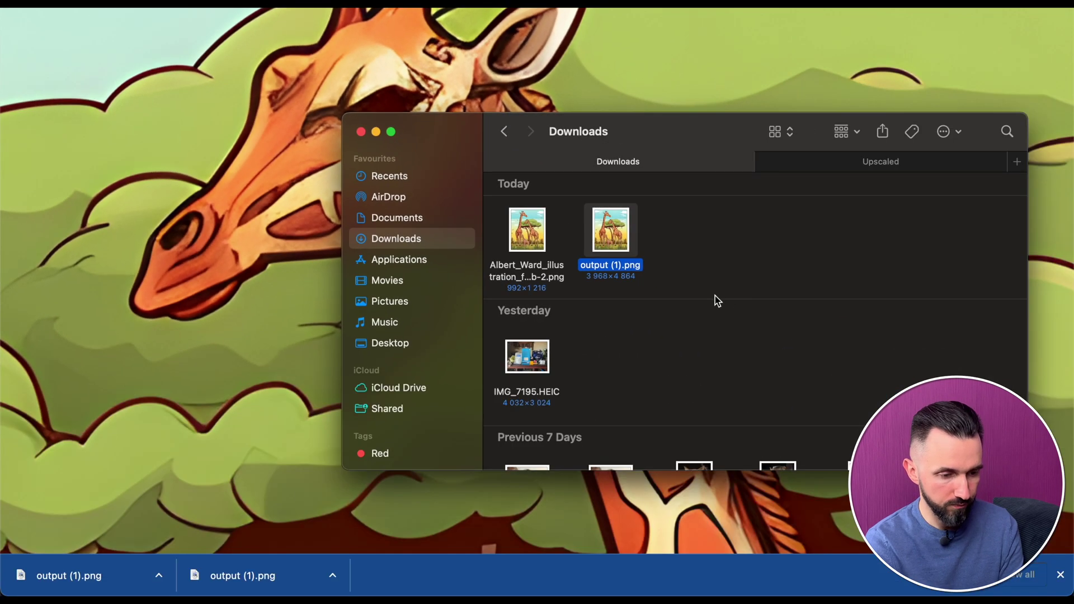
{"action": "left_click", "coordinate": [688, 271]}
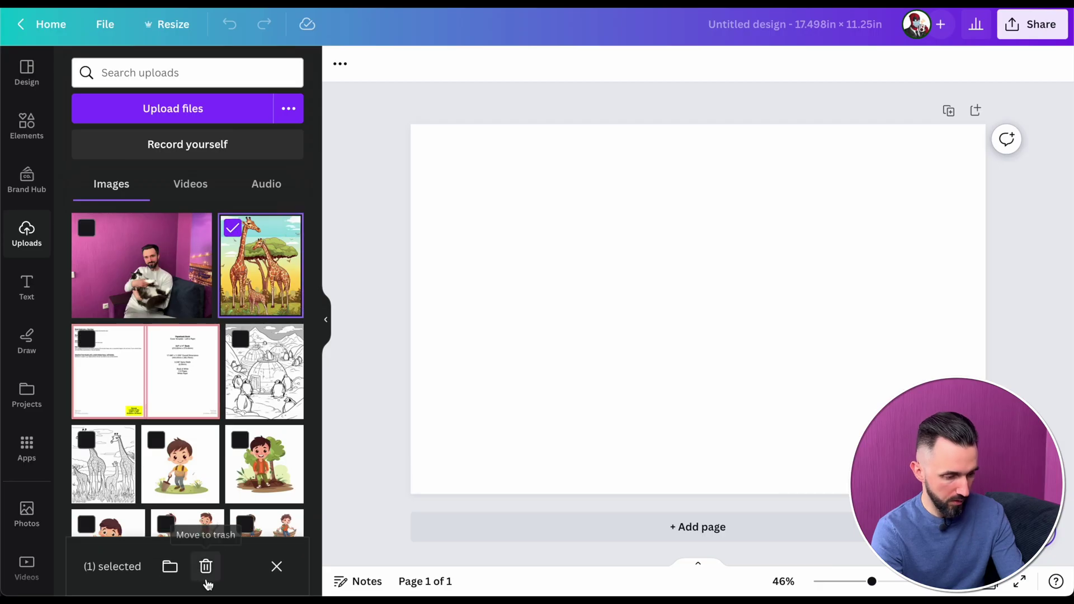
- In Canva, move the old giraffe image from the uploads to trash and upload the new output (1).png from Downloads
{"action": "left_click", "coordinate": [206, 579]}
{"action": "left_click", "coordinate": [687, 344]}
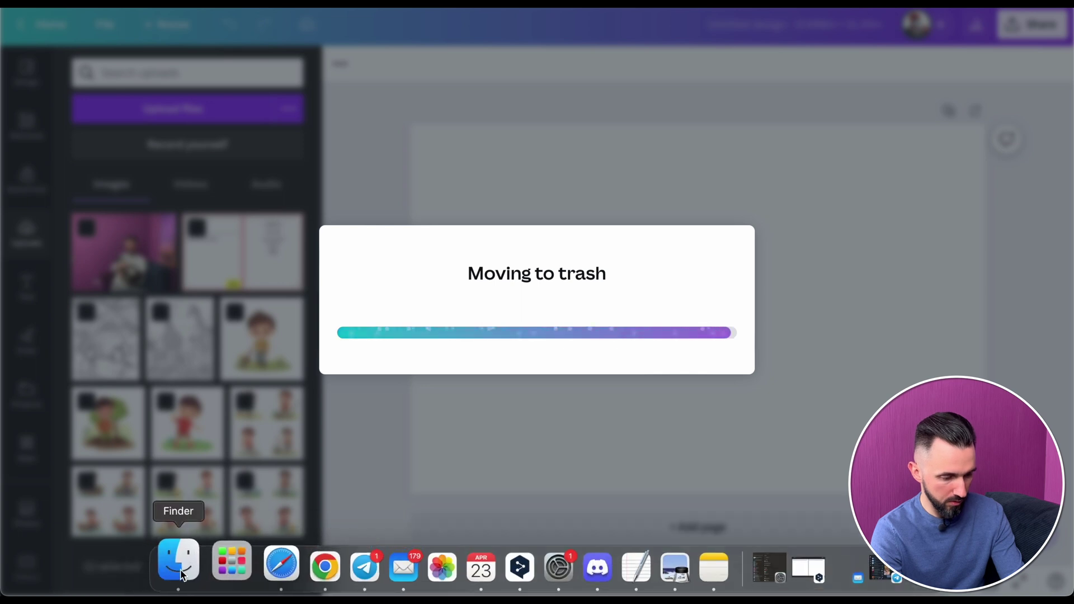
{"action": "left_click", "coordinate": [170, 567]}
{"action": "left_click", "coordinate": [616, 232]}
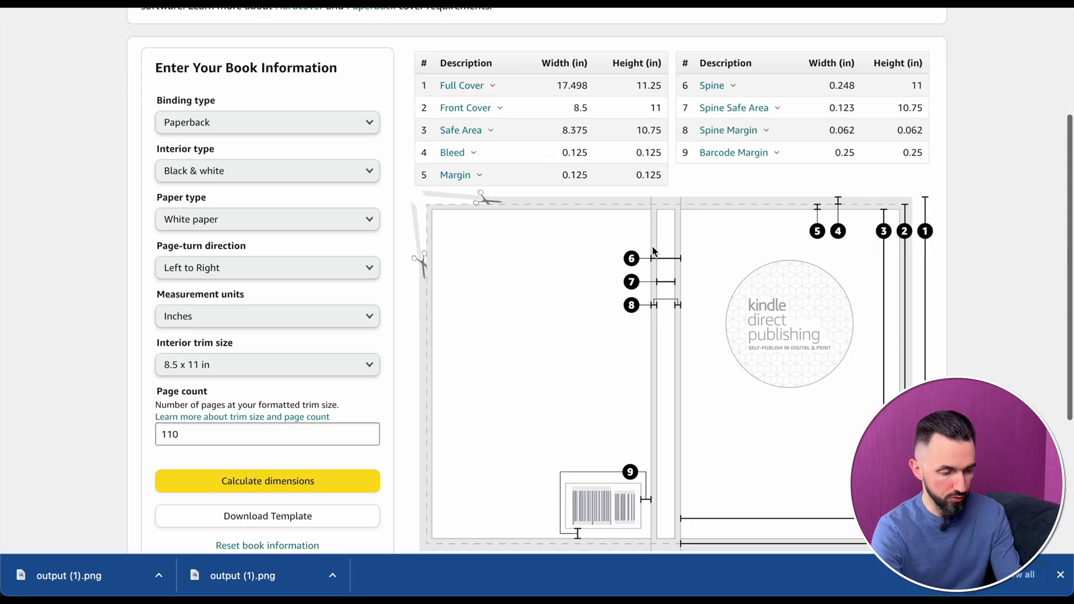
- On the KDP cover calculator page, review the cover layout diagram with its spine and barcode areas
{"action": "scroll", "coordinate": [653, 245], "scroll_direction": "down", "scroll_amount": 3}
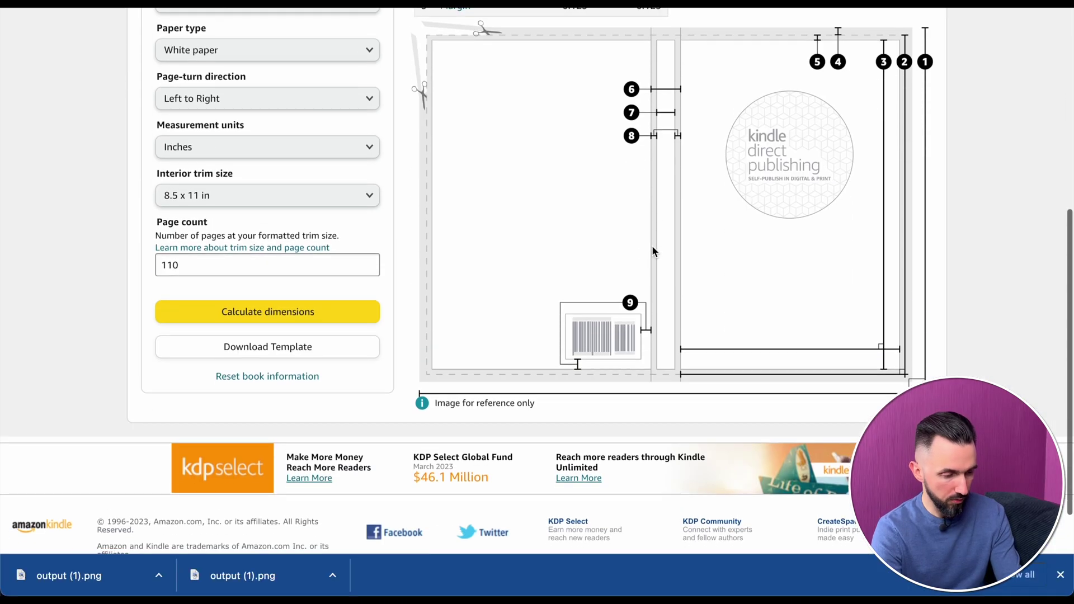
{"action": "scroll", "coordinate": [801, 84], "scroll_direction": "up", "scroll_amount": 1}
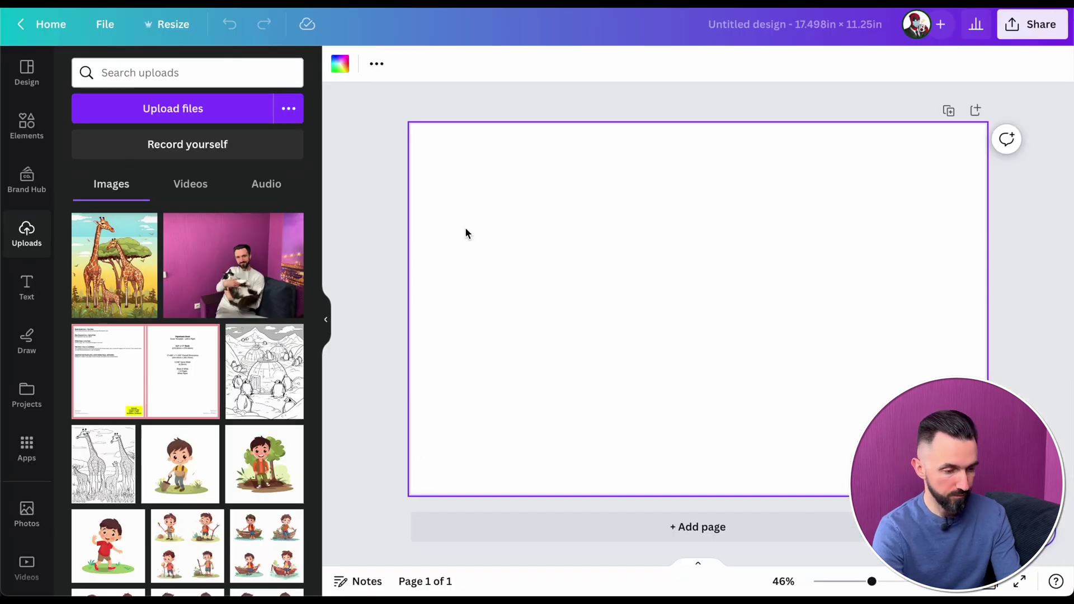
- Place the giraffe image over the cover template and enlarge it to fill the front cover from the spine to the outer edge
{"action": "left_click_drag", "start_coordinate": [833, 328], "coordinate": [764, 279]}
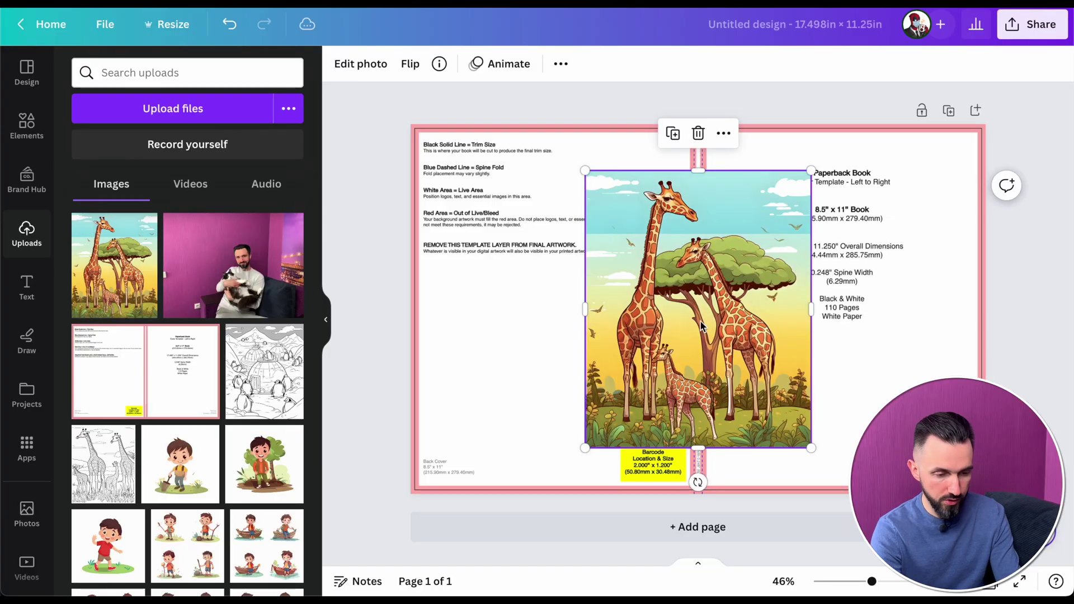
{"action": "left_click_drag", "start_coordinate": [695, 318], "coordinate": [862, 277]}
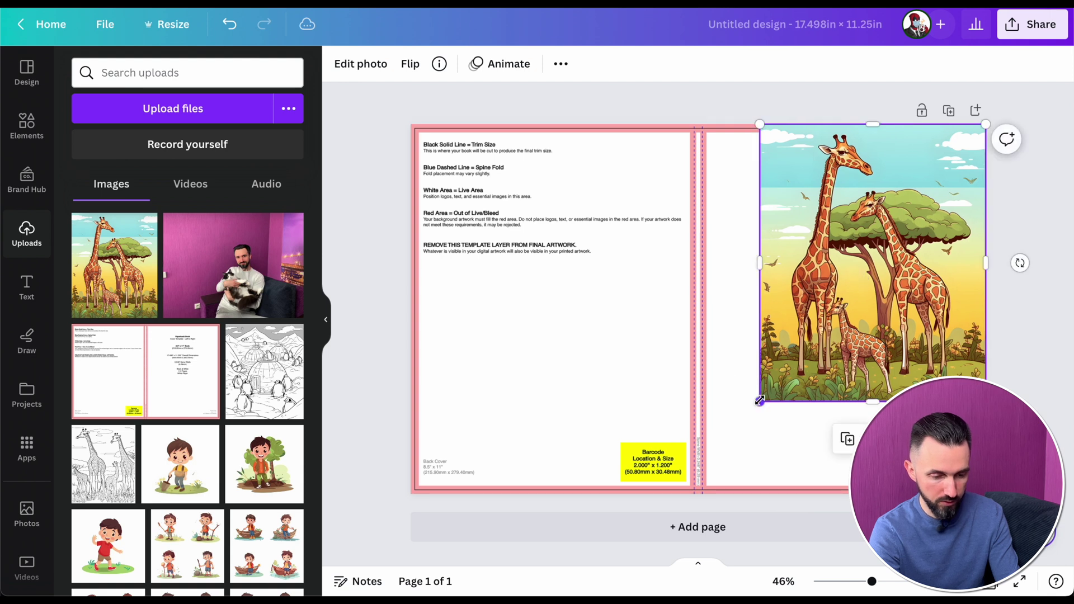
{"action": "left_click_drag", "start_coordinate": [739, 432], "coordinate": [686, 493]}
{"action": "left_click", "coordinate": [596, 385]}
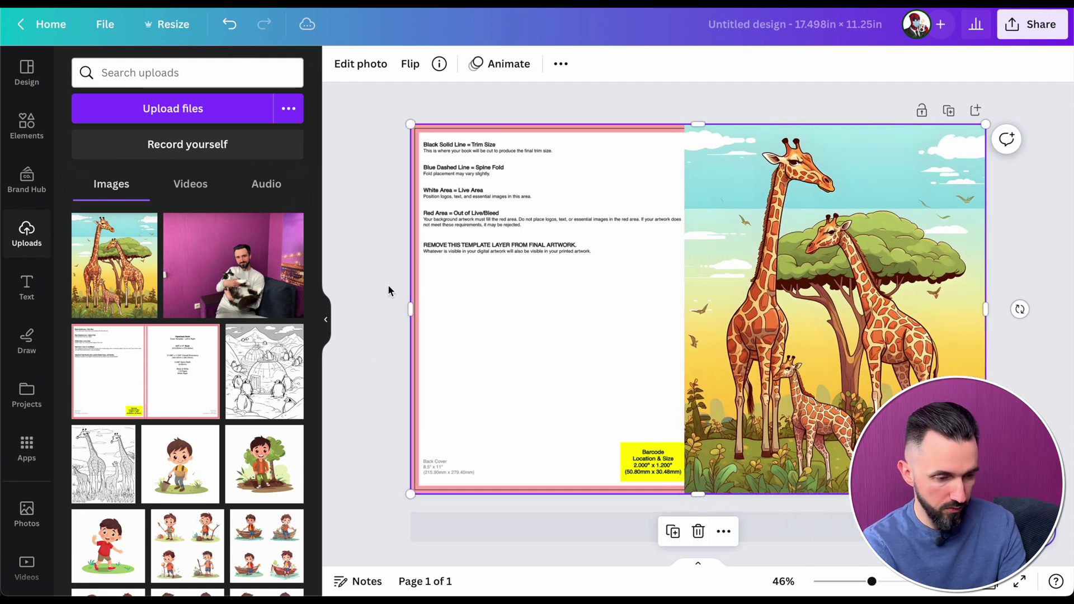
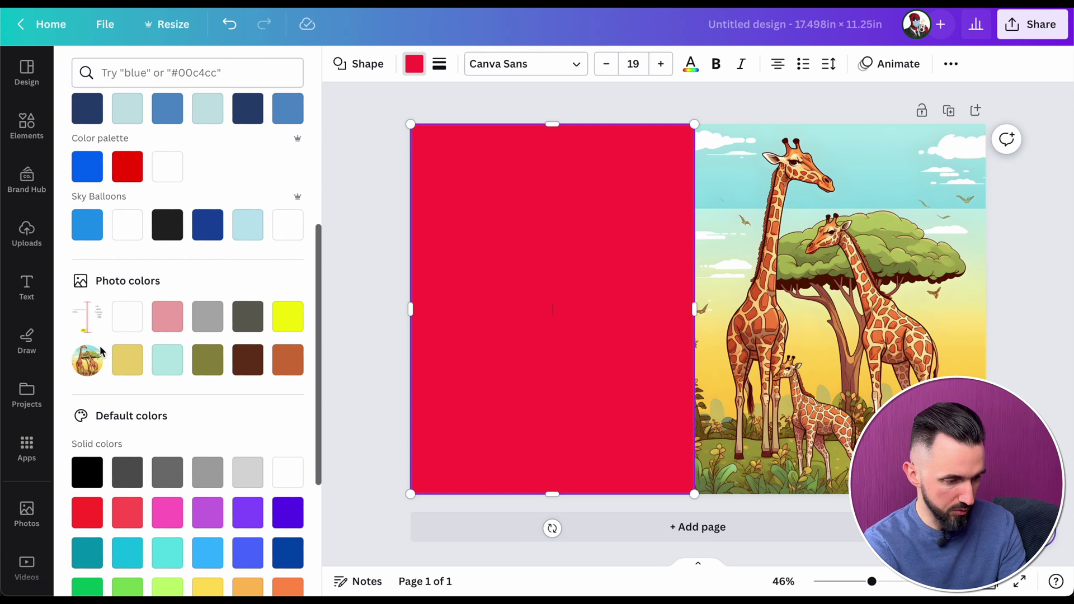
- Fill the back-cover rectangle with the giraffe photo's yellow, trying its orange and light teal as alternatives and undoing those
{"action": "left_click", "coordinate": [129, 361]}
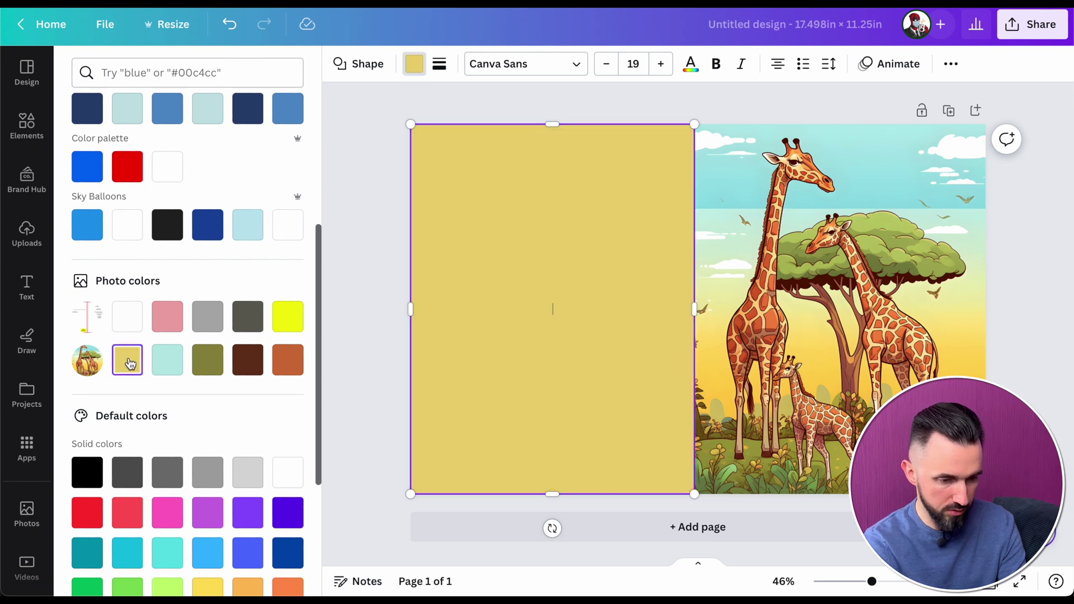
{"action": "left_click", "coordinate": [286, 366]}
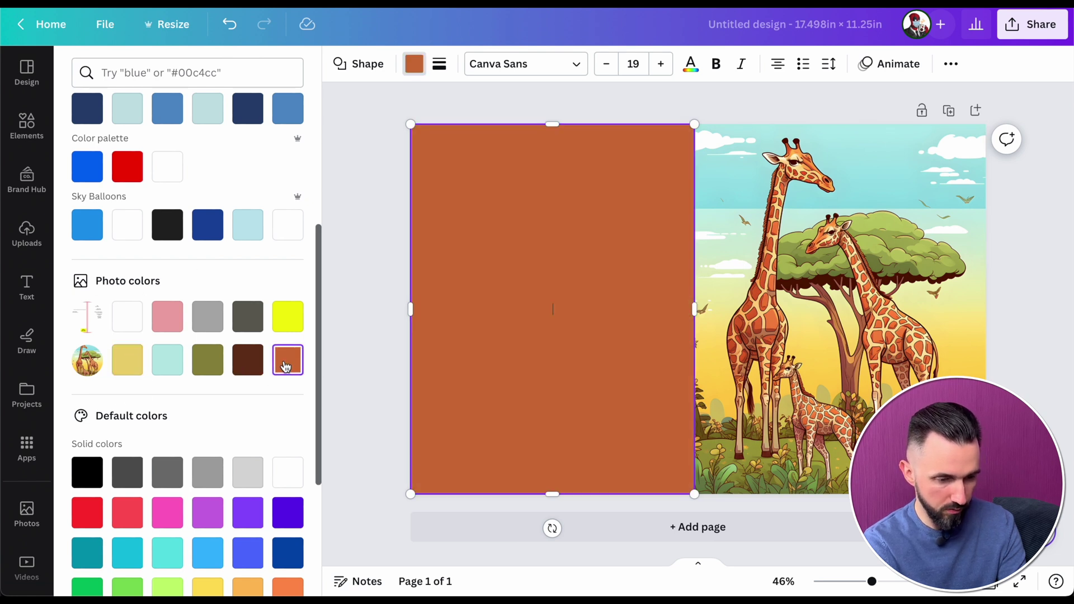
{"action": "left_click", "coordinate": [168, 359]}
{"action": "key", "text": "ctrl+z"}
{"action": "key", "text": "ctrl+z"}
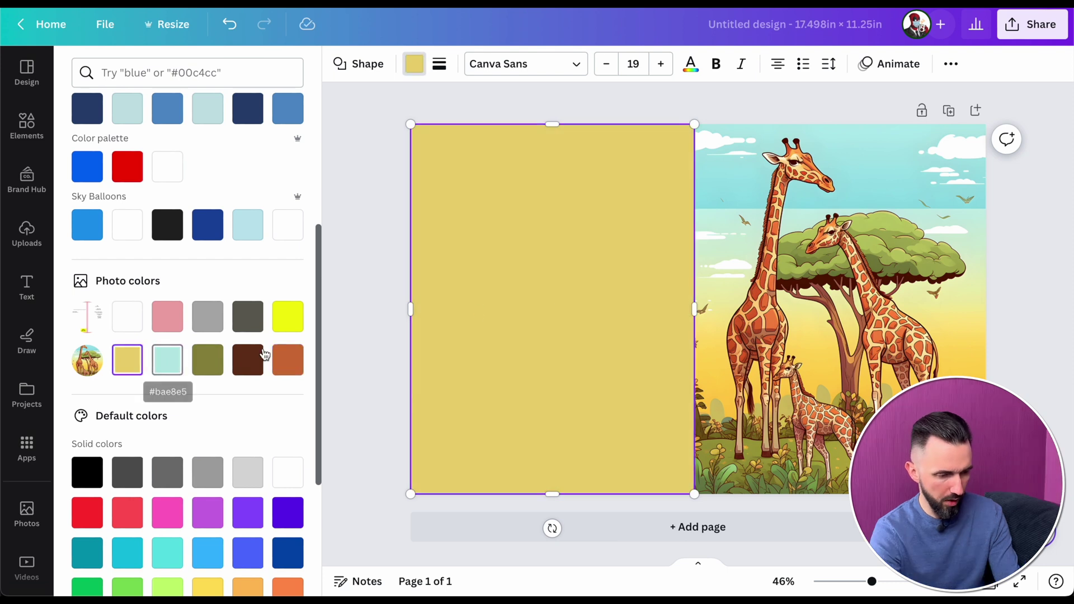
{"action": "left_click", "coordinate": [633, 208]}
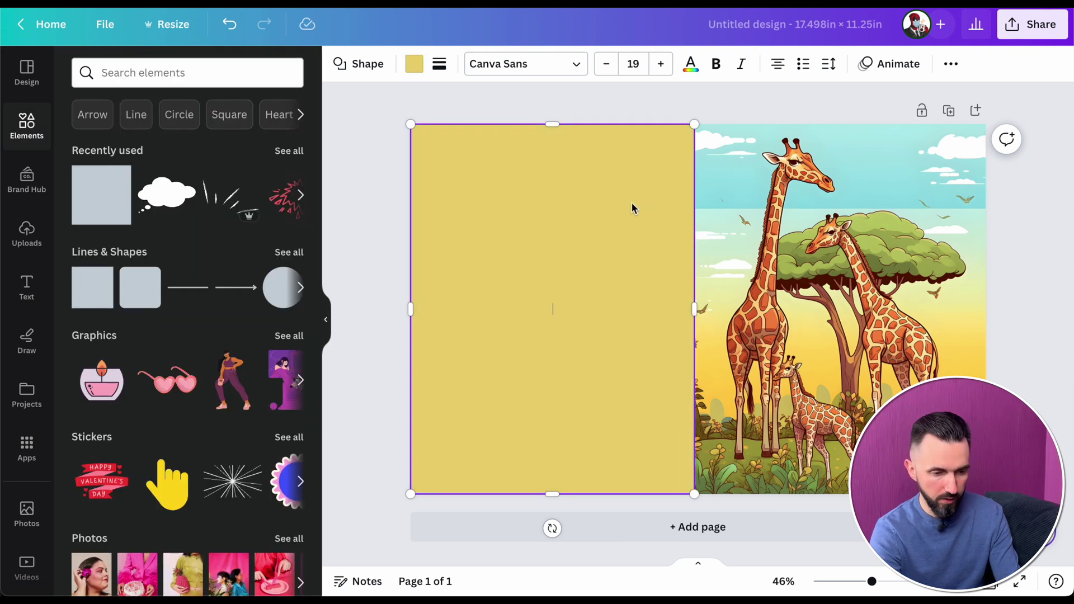
- Lower the transparency value of the yellow rectangle to about 40 and of the giraffe image to 44 to see the template beneath
{"action": "left_click", "coordinate": [951, 64]}
{"action": "left_click", "coordinate": [1016, 64]}
{"action": "left_click_drag", "start_coordinate": [1014, 123], "coordinate": [931, 127]}
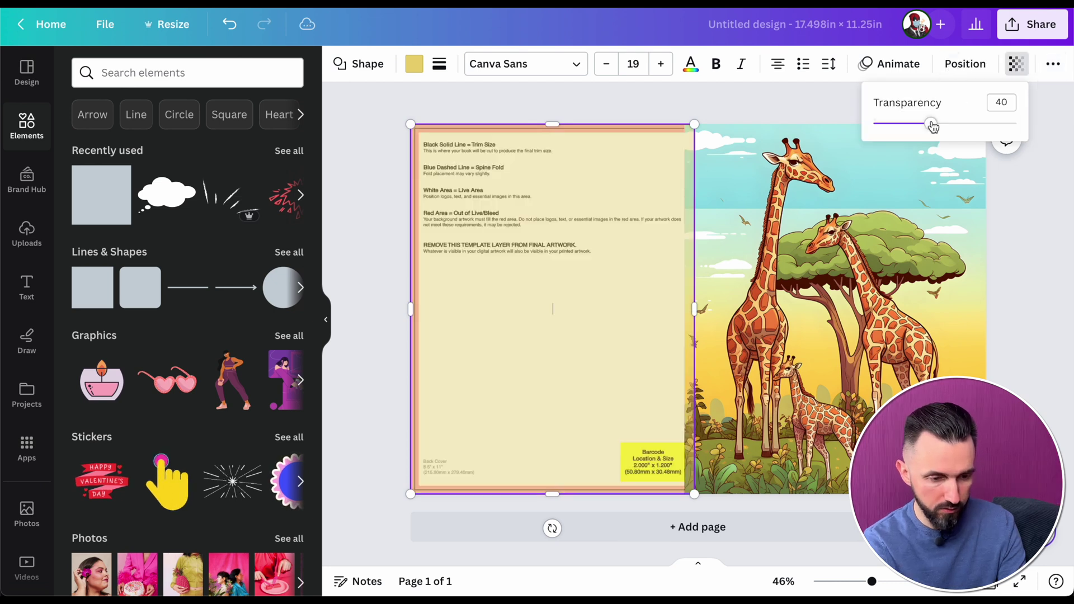
{"action": "left_click", "coordinate": [931, 146]}
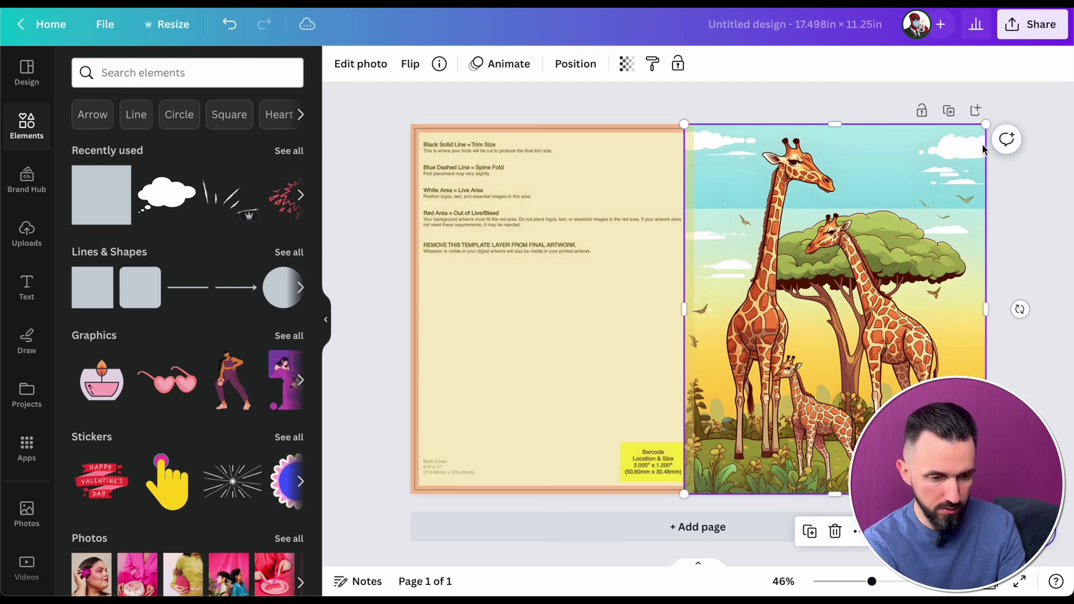
{"action": "left_click", "coordinate": [627, 63]}
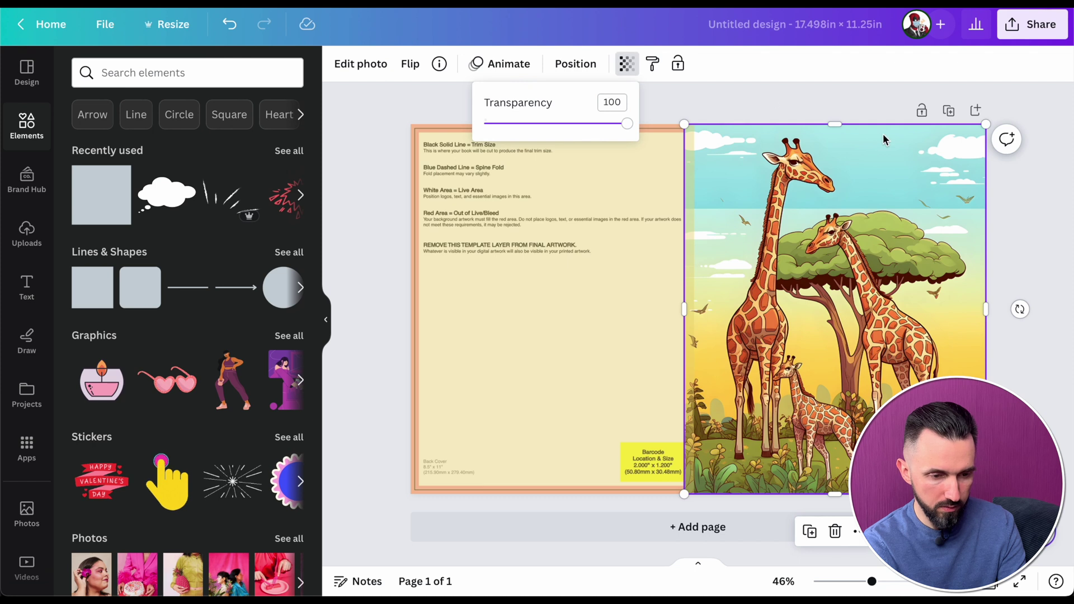
{"action": "left_click_drag", "start_coordinate": [626, 123], "coordinate": [547, 123]}
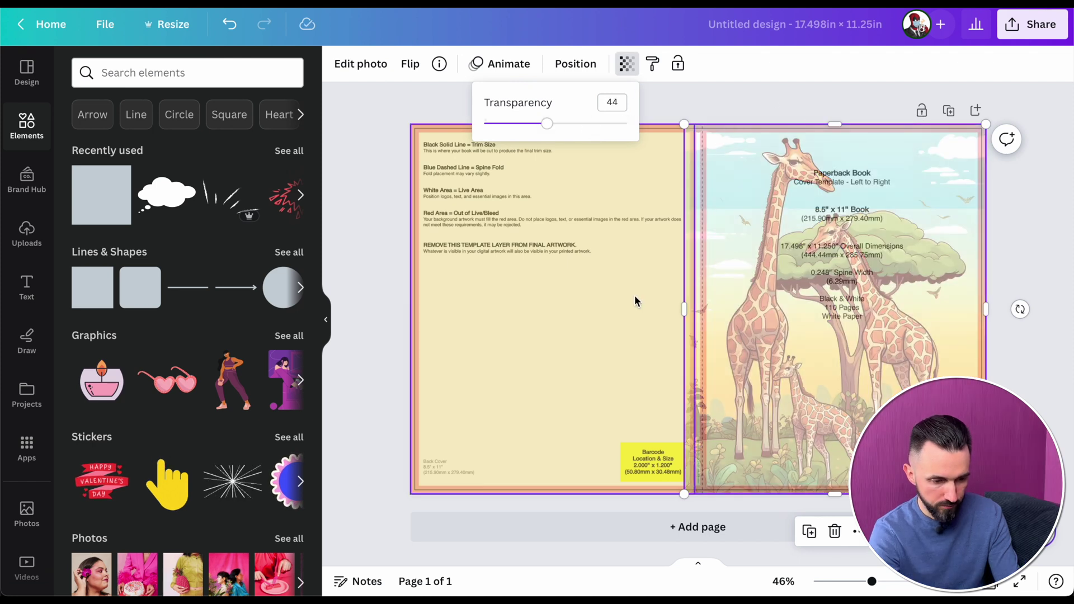
- Widen the yellow rectangle to the middle of the spine and restore both it and the giraffe image to full opacity
{"action": "left_click", "coordinate": [640, 329]}
{"action": "left_click", "coordinate": [1016, 63]}
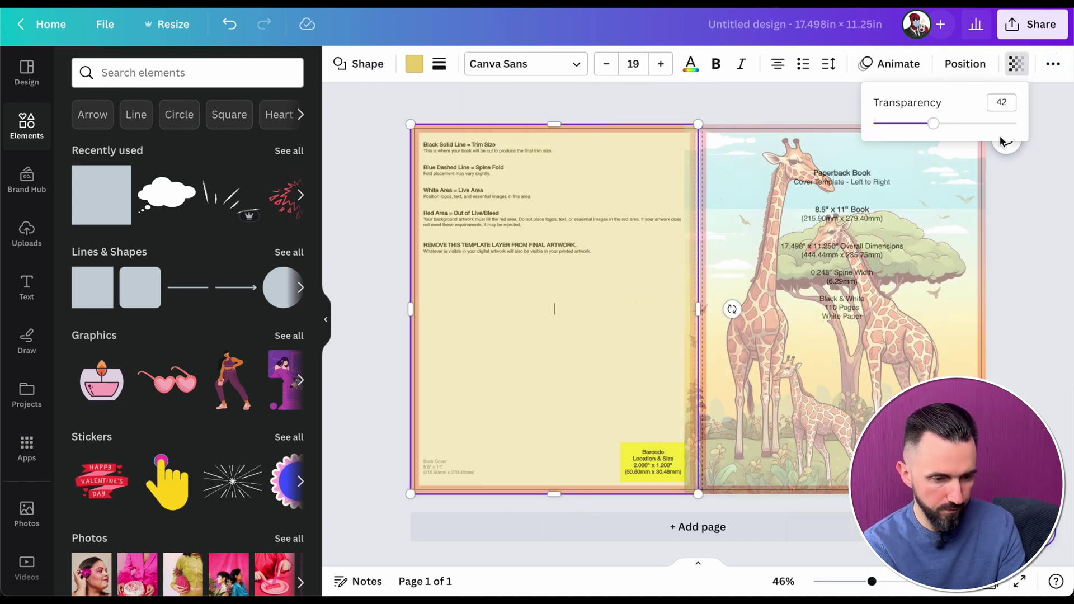
{"action": "left_click_drag", "start_coordinate": [943, 129], "coordinate": [1055, 136]}
{"action": "left_click", "coordinate": [845, 150]}
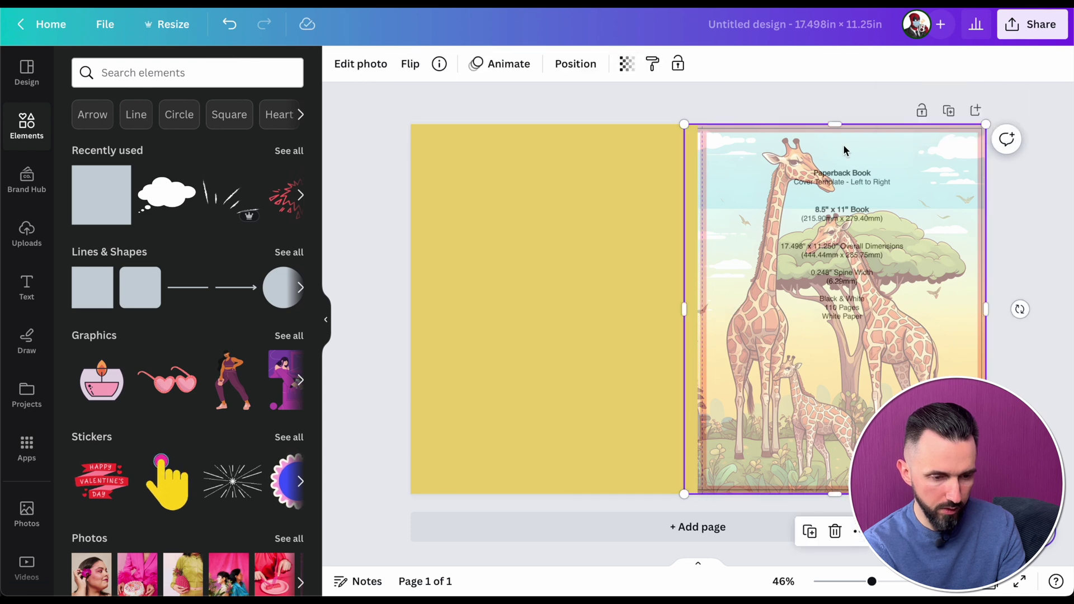
{"action": "left_click", "coordinate": [625, 76]}
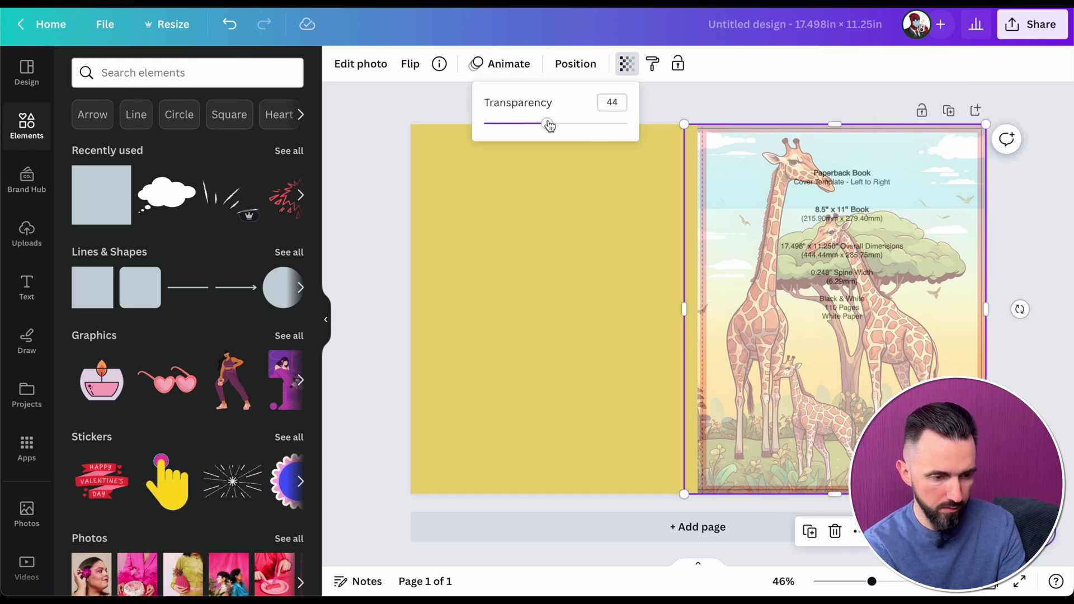
{"action": "left_click_drag", "start_coordinate": [547, 123], "coordinate": [732, 125]}
{"action": "left_click", "coordinate": [1062, 267]}
{"action": "left_click", "coordinate": [1048, 224]}
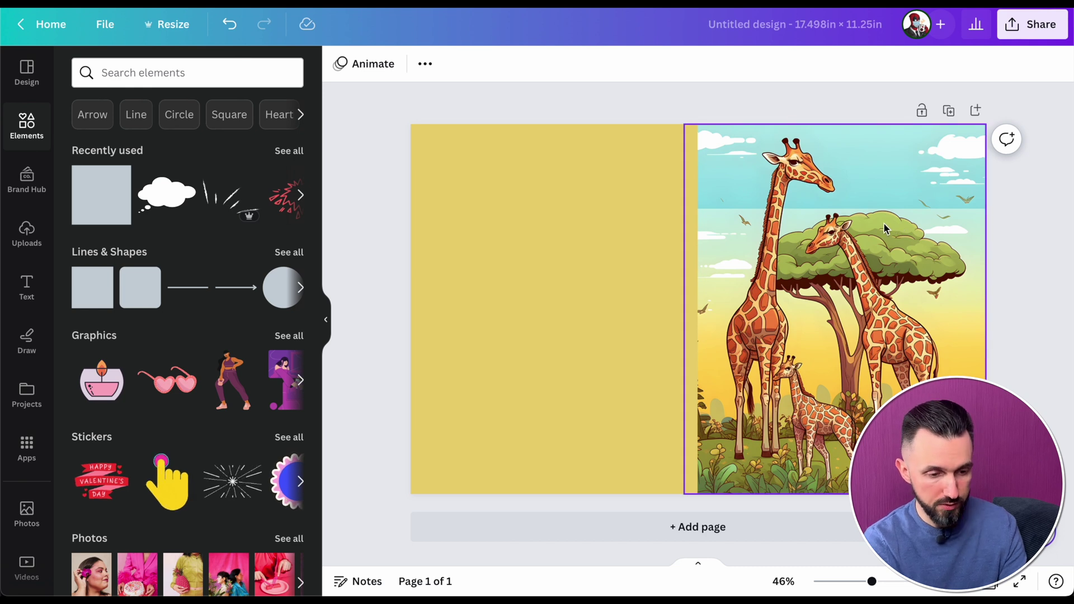
- Add the heading "Coloring book" and position it across the upper part of the front cover
{"action": "left_click", "coordinate": [27, 285]}
{"action": "left_click", "coordinate": [209, 254]}
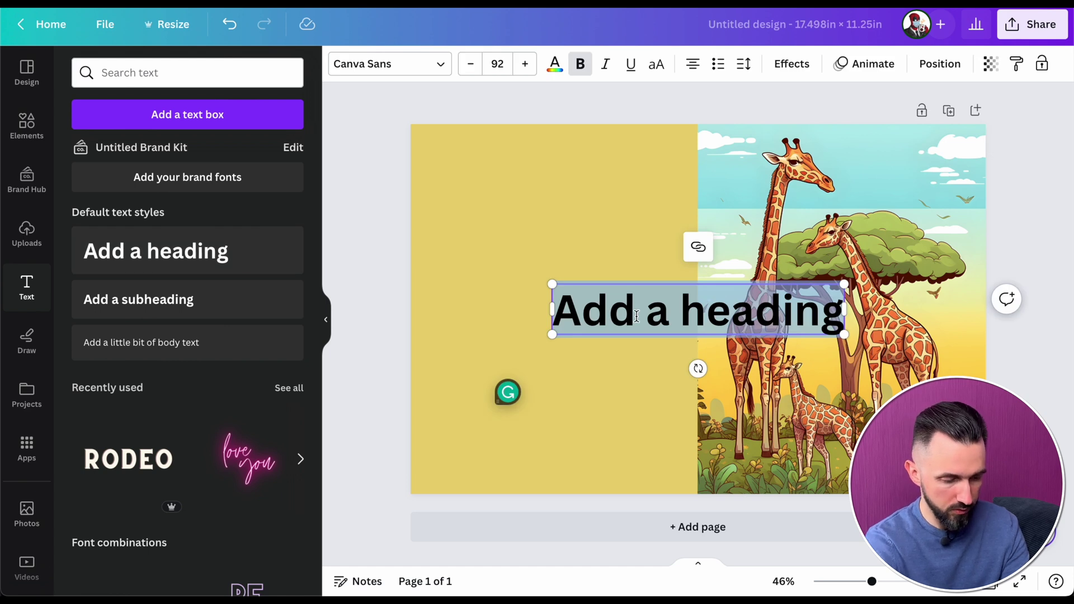
{"action": "type", "text": "Coloring book"}
{"action": "left_click_drag", "start_coordinate": [637, 316], "coordinate": [775, 176]}
{"action": "left_click_drag", "start_coordinate": [691, 149], "coordinate": [727, 158]}
- Add the subheading "for kids" beneath the heading, aligned with its start, and enlarge the heading to size 80.7
{"action": "left_click", "coordinate": [138, 299]}
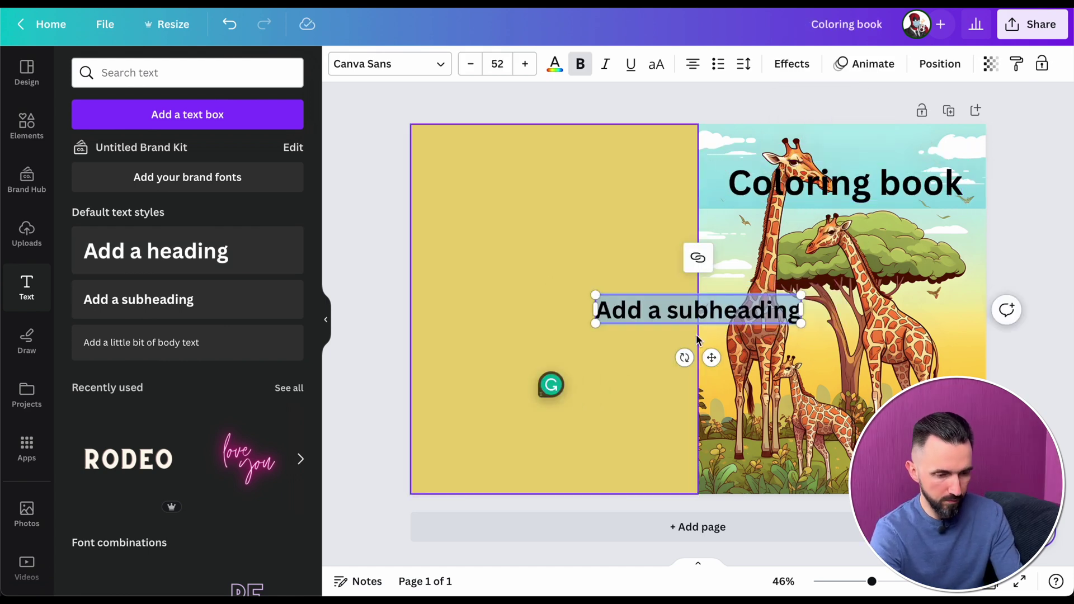
{"action": "type", "text": "for kids"}
{"action": "left_click_drag", "start_coordinate": [700, 319], "coordinate": [765, 225]}
{"action": "left_click", "coordinate": [873, 214]}
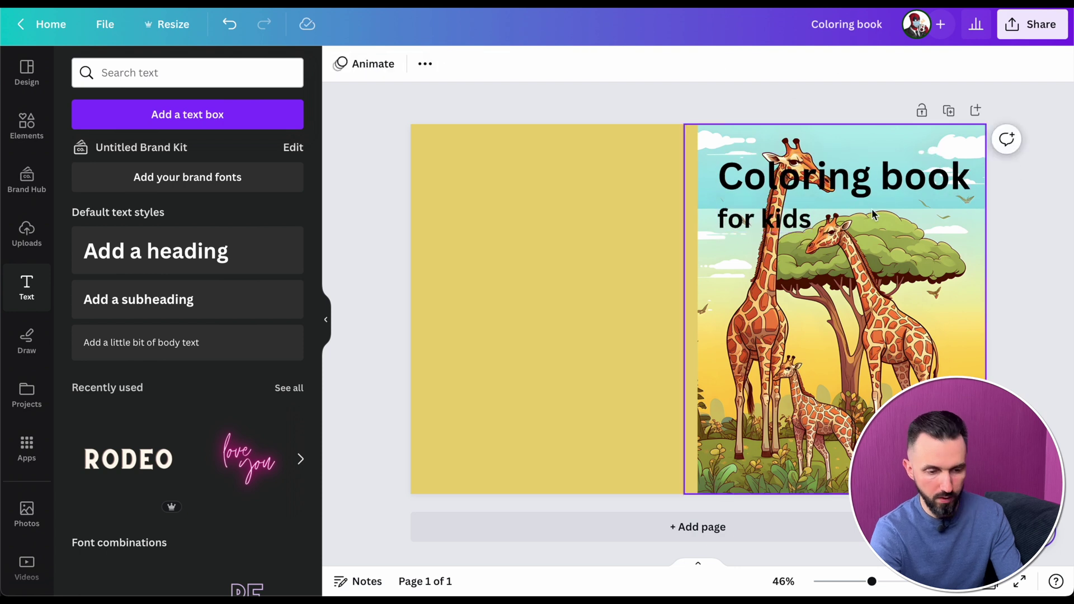
- Search the fonts for "kids", set the heading and subheading in Letter Kids, and adjust their size on the front cover
{"action": "left_click", "coordinate": [857, 187]}
{"action": "left_click", "coordinate": [390, 64]}
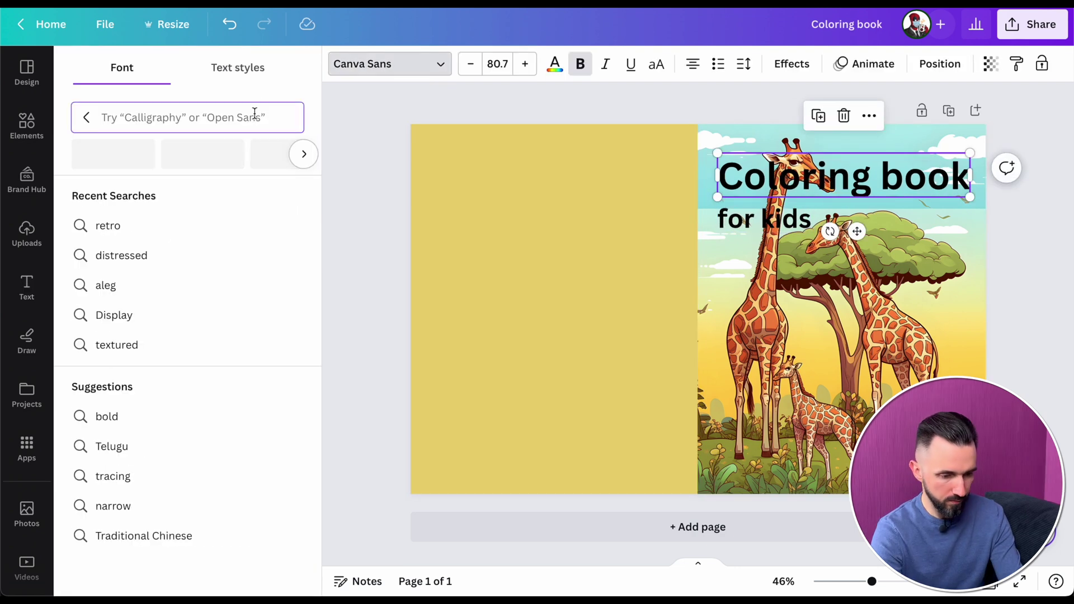
{"action": "type", "text": "kids"}
{"action": "left_click", "coordinate": [113, 267]}
{"action": "left_click", "coordinate": [778, 223]}
{"action": "left_click_drag", "start_coordinate": [848, 254], "coordinate": [830, 245]}
- Apply the Outline text effect to the "Coloring book" heading
{"action": "left_click", "coordinate": [811, 174]}
{"action": "left_click", "coordinate": [792, 64]}
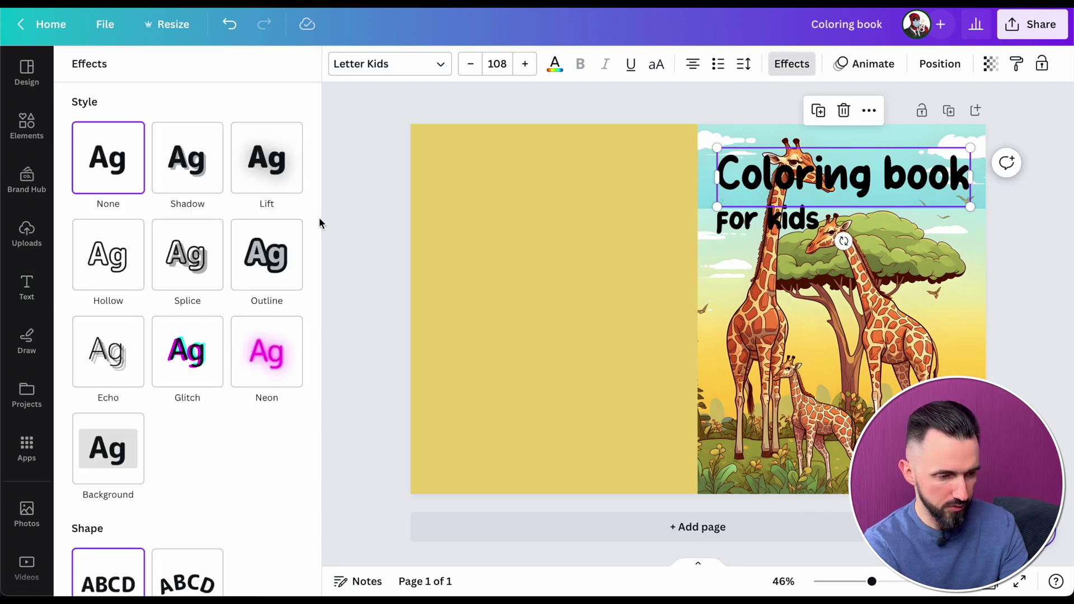
{"action": "left_click", "coordinate": [279, 257]}
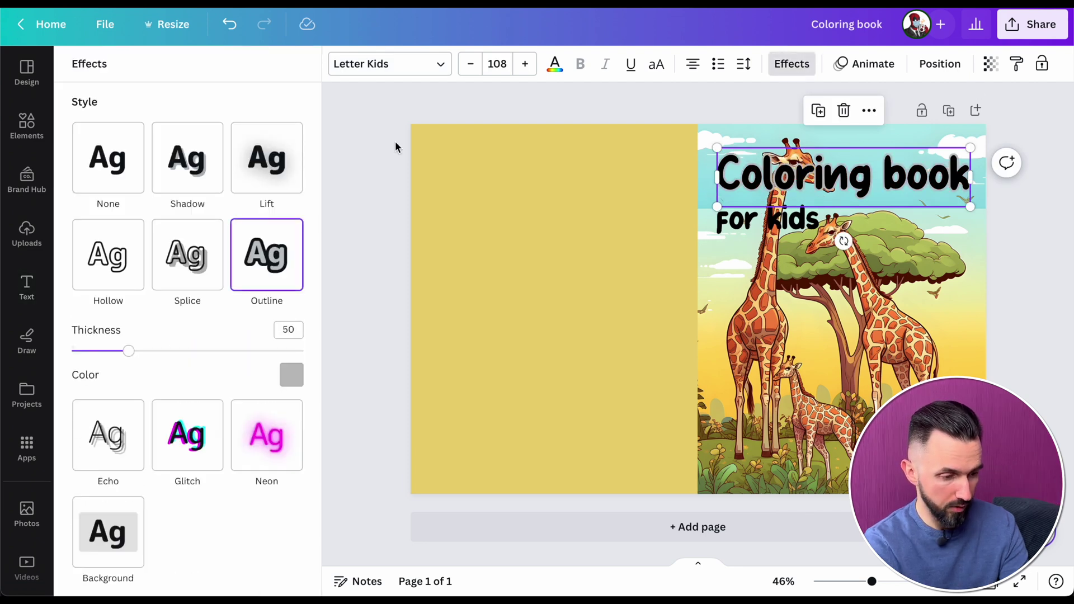
- Change the heading's text color to white and apply the change to all black text in the design
{"action": "left_click", "coordinate": [556, 62]}
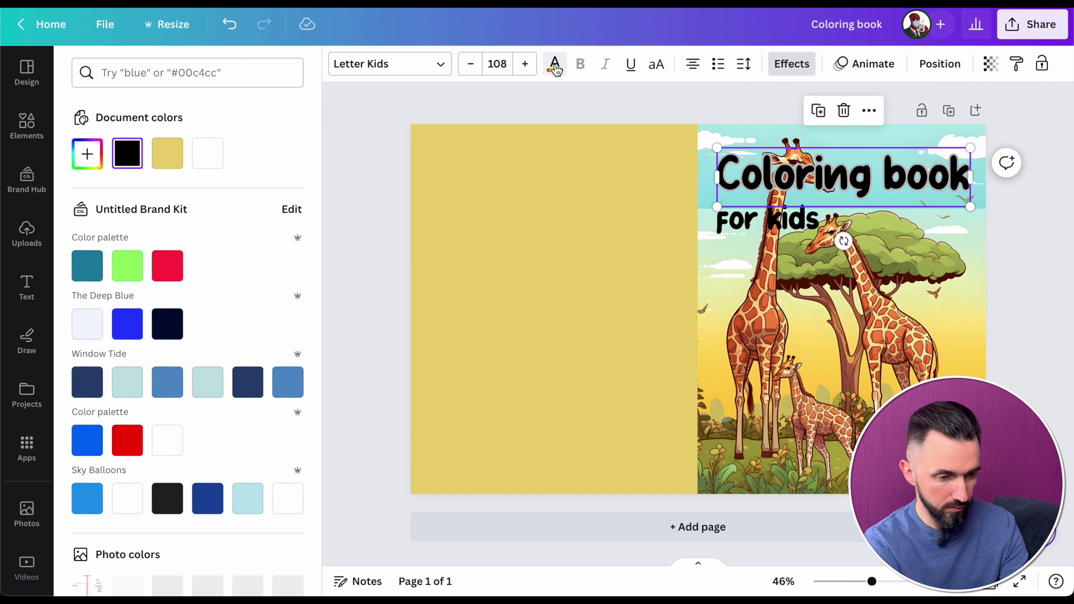
{"action": "left_click", "coordinate": [208, 154]}
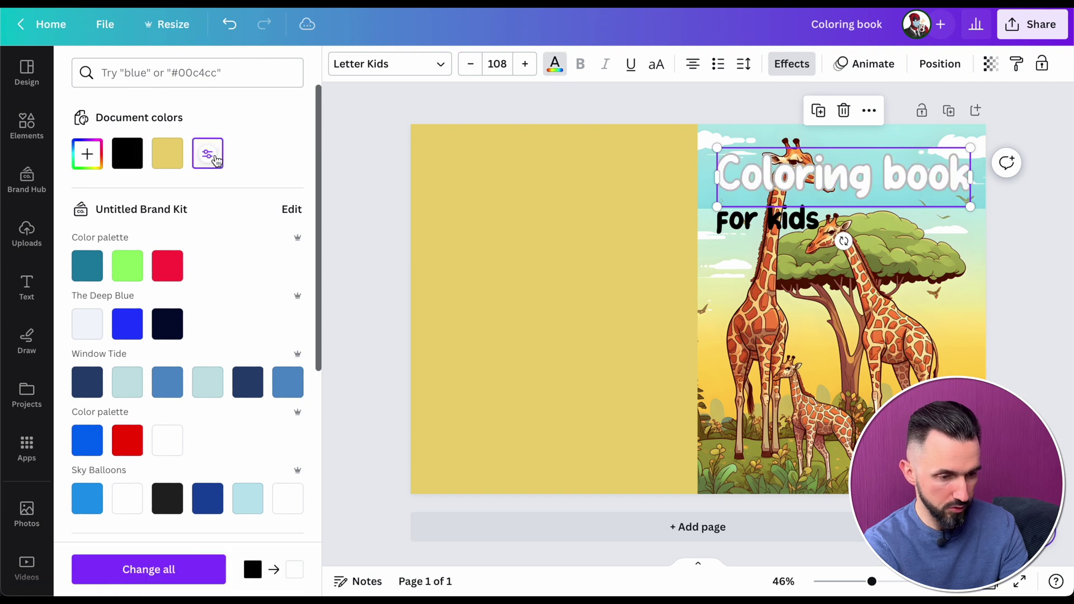
{"action": "left_click", "coordinate": [184, 578]}
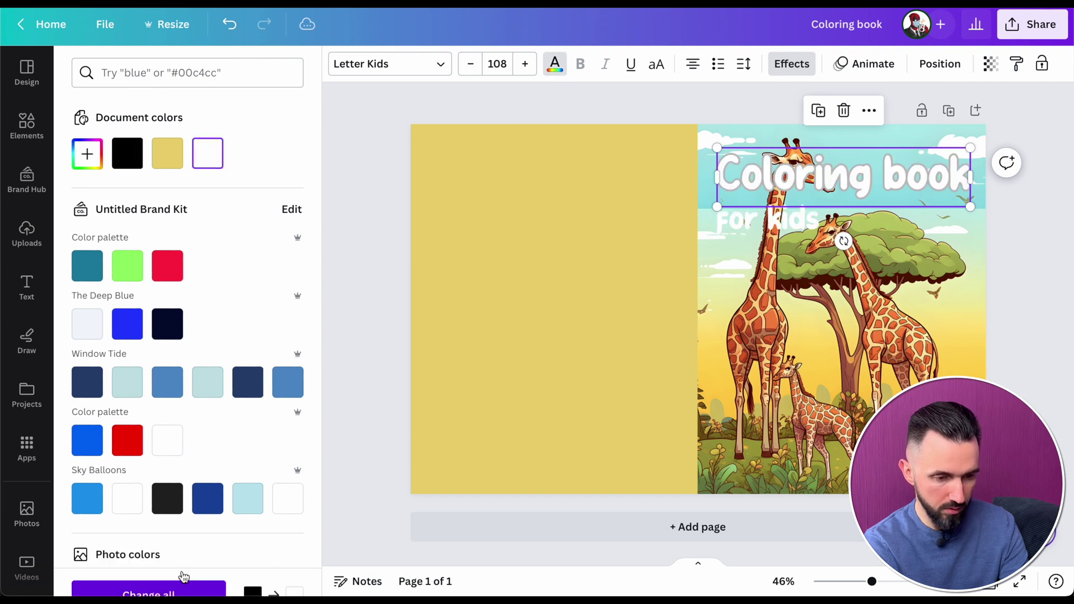
- Set the outline color of the "Coloring book" heading to black (#000000) as a custom color
{"action": "left_click", "coordinate": [792, 63]}
{"action": "left_click", "coordinate": [293, 377]}
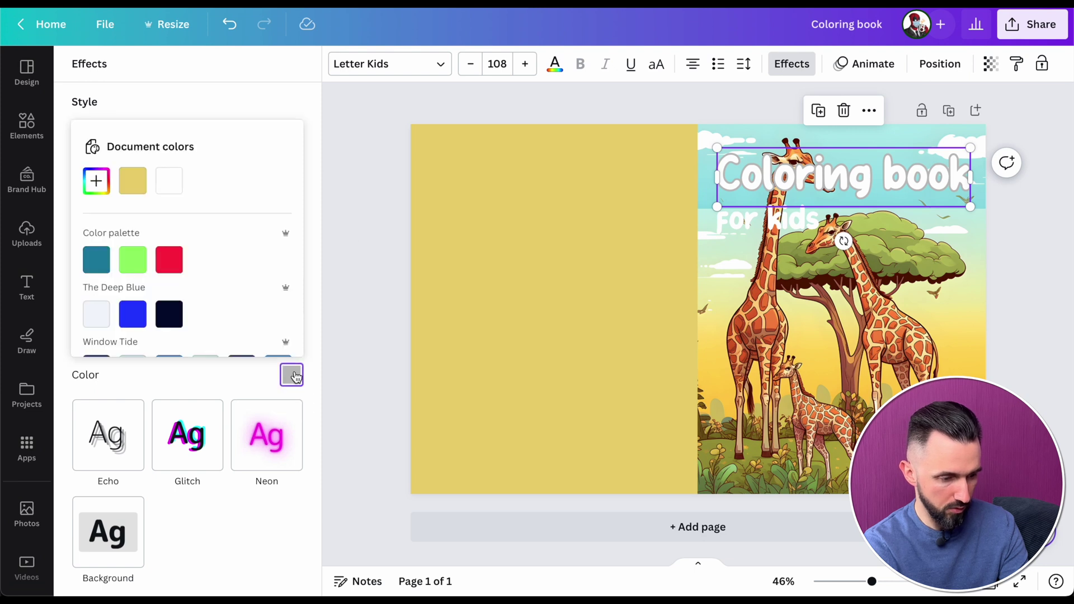
{"action": "scroll", "coordinate": [179, 312], "scroll_direction": "down", "scroll_amount": 6}
{"action": "scroll", "coordinate": [180, 312], "scroll_direction": "up", "scroll_amount": 4}
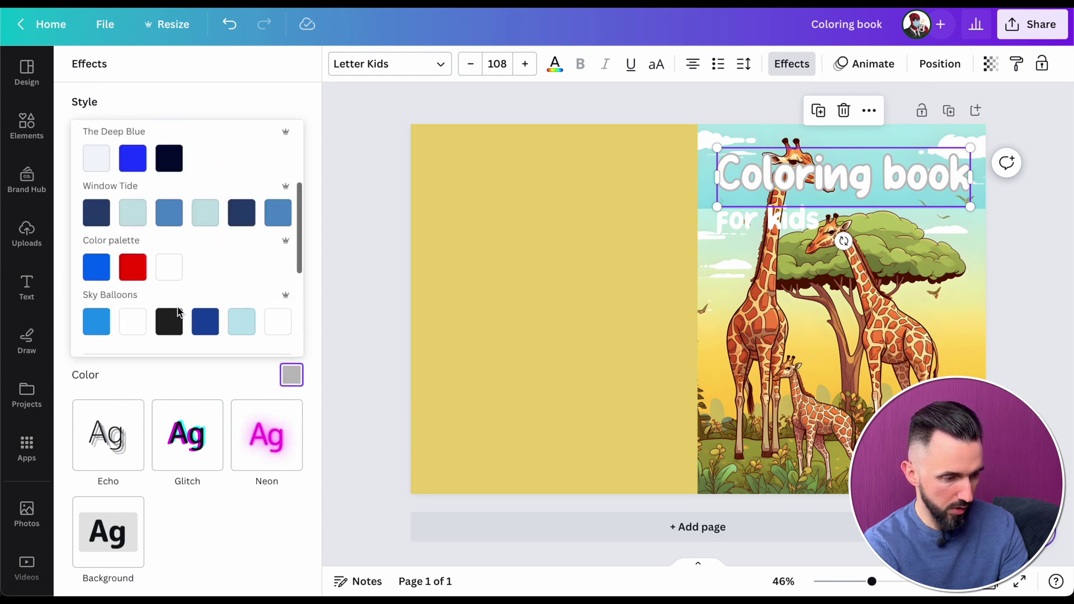
{"action": "scroll", "coordinate": [179, 312], "scroll_direction": "down", "scroll_amount": 4}
{"action": "scroll", "coordinate": [101, 223], "scroll_direction": "up", "scroll_amount": 6}
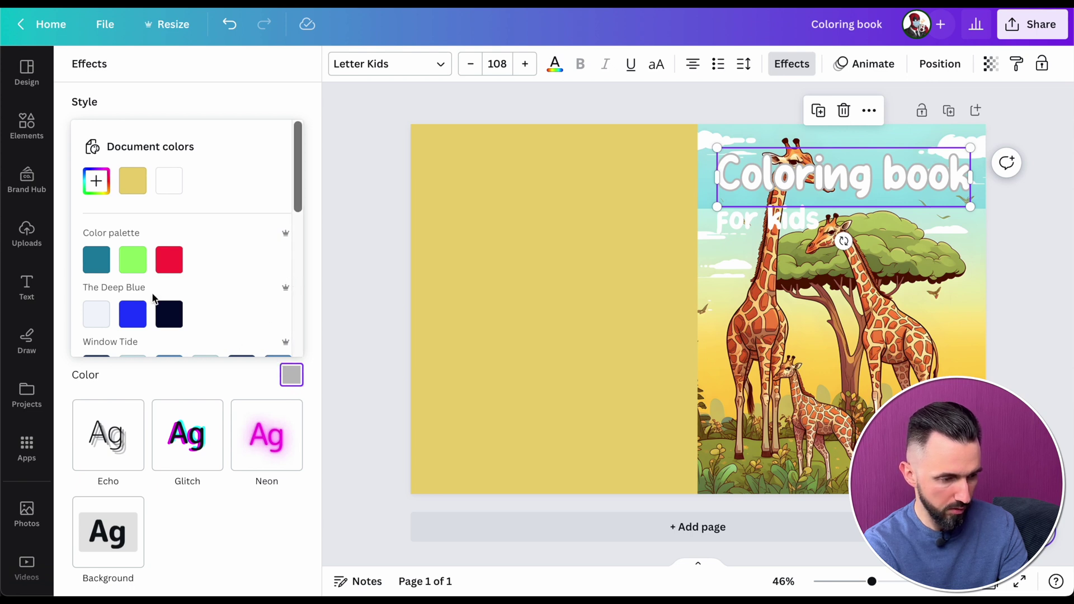
{"action": "scroll", "coordinate": [164, 280], "scroll_direction": "down", "scroll_amount": 6}
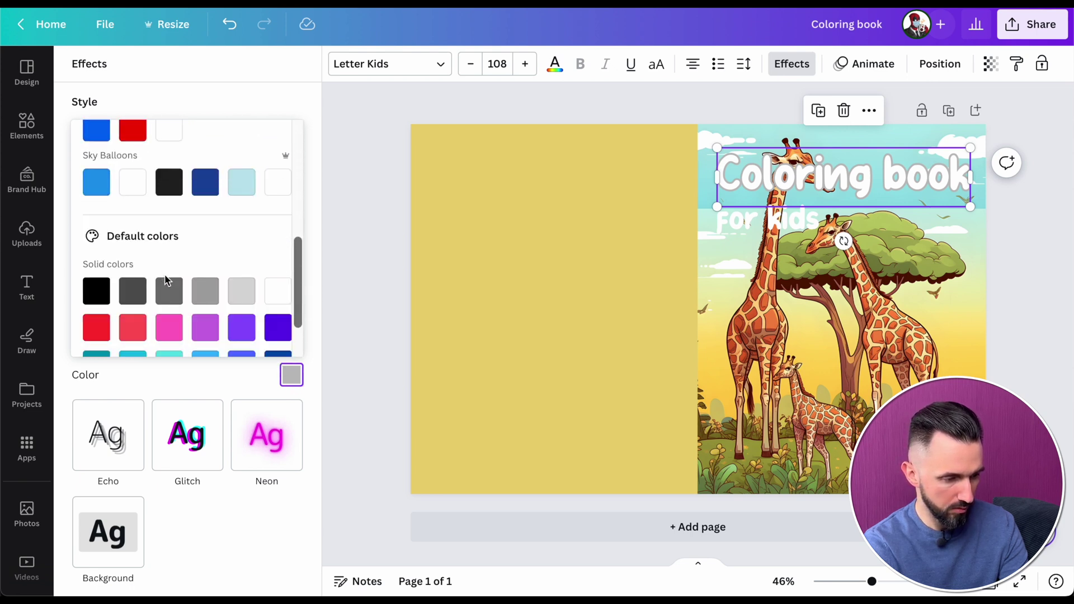
{"action": "scroll", "coordinate": [111, 257], "scroll_direction": "up", "scroll_amount": 6}
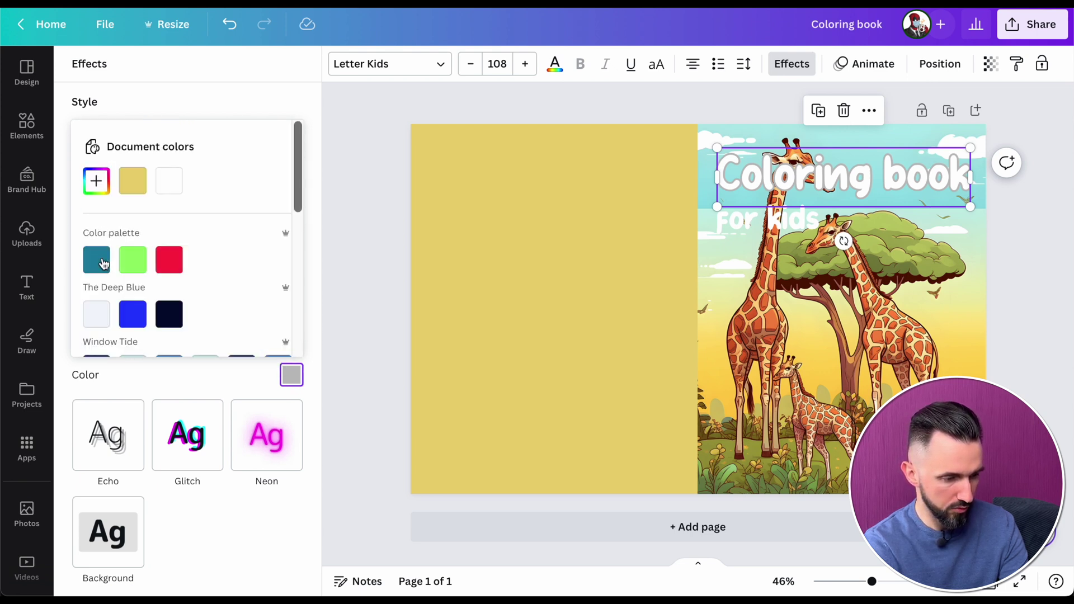
{"action": "left_click", "coordinate": [96, 181]}
{"action": "left_click_drag", "start_coordinate": [160, 245], "coordinate": [58, 332]}
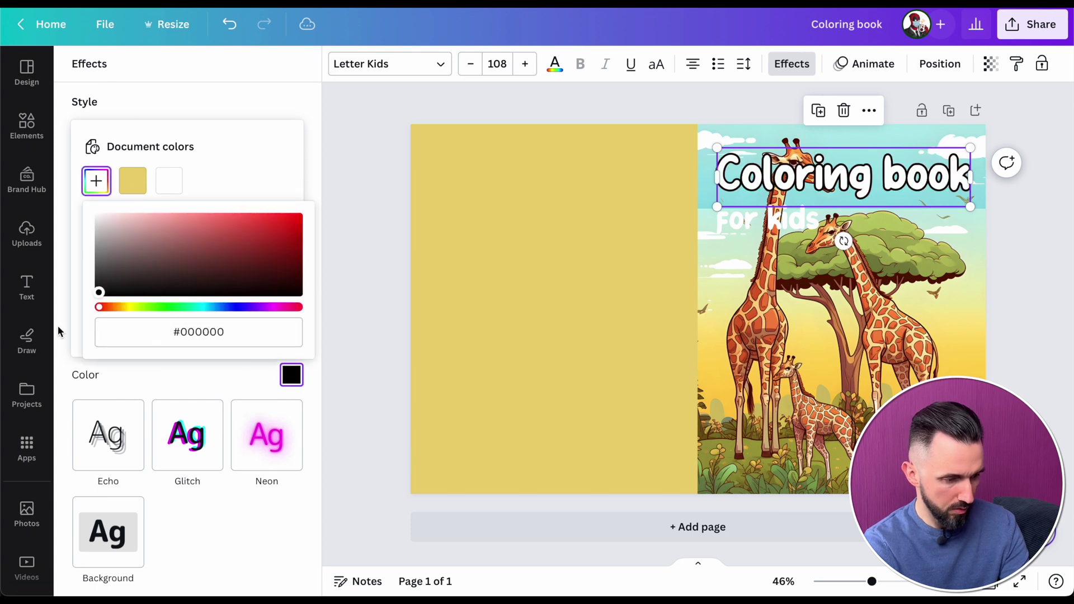
- Increase the outline thickness of the "Coloring book" heading to 70
{"action": "left_click", "coordinate": [205, 384]}
{"action": "left_click_drag", "start_coordinate": [137, 351], "coordinate": [155, 358]}
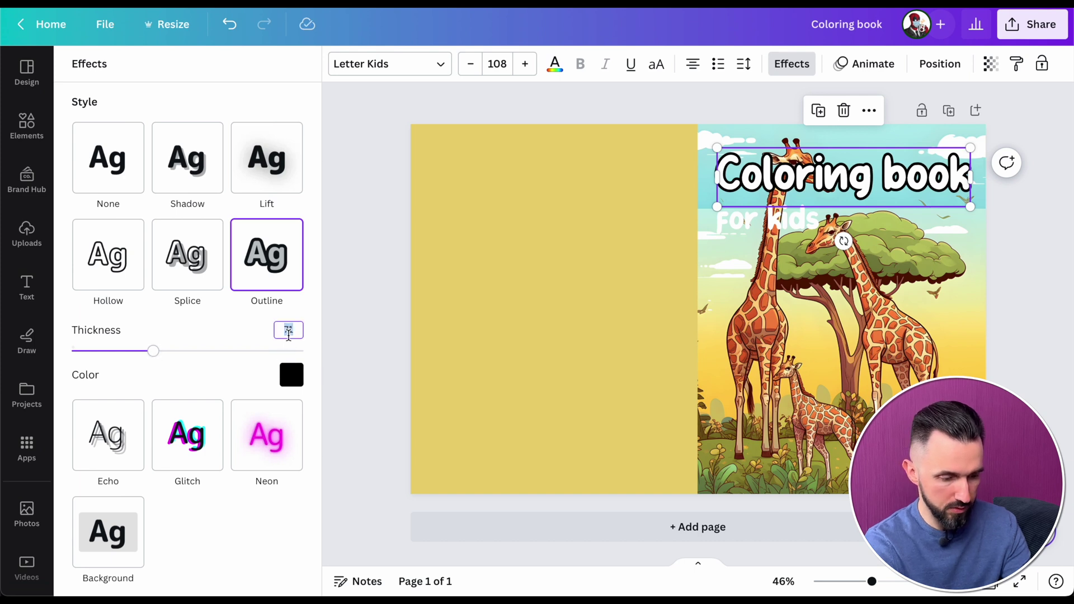
{"action": "type", "text": "70"}
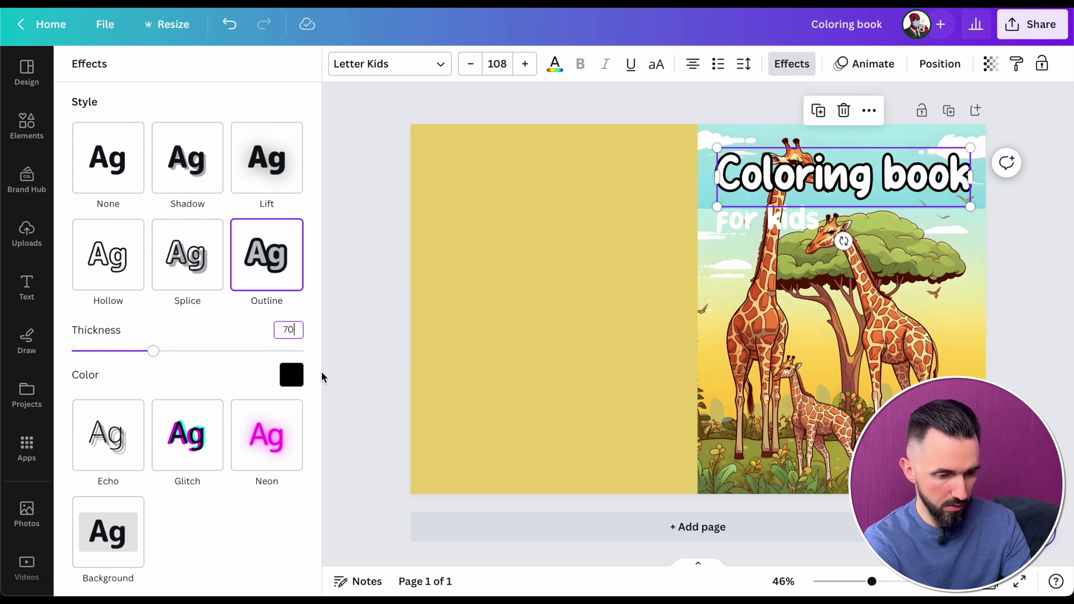
- Apply the Outline effect to the "for kids" text and set its outline color to black (#000000)
{"action": "left_click", "coordinate": [772, 224]}
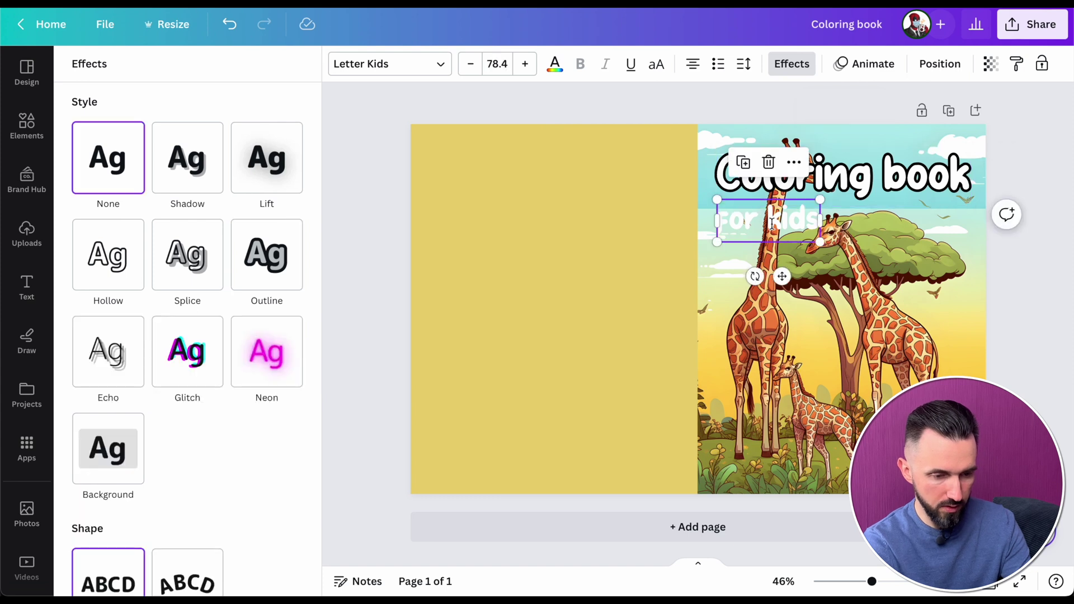
{"action": "left_click", "coordinate": [268, 293]}
{"action": "left_click", "coordinate": [291, 375]}
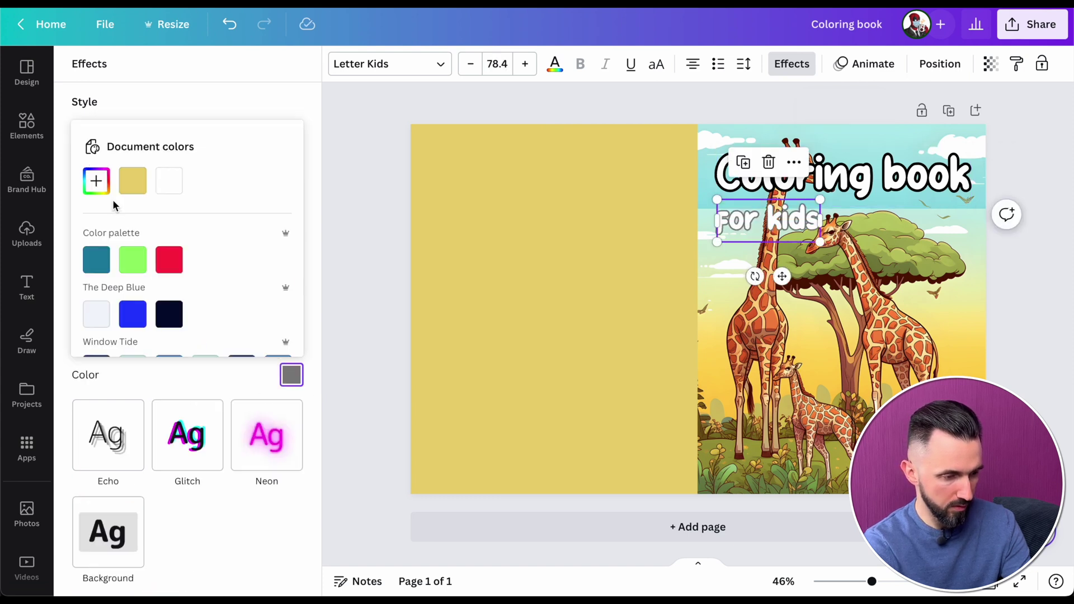
{"action": "left_click", "coordinate": [97, 182]}
{"action": "left_click_drag", "start_coordinate": [136, 256], "coordinate": [66, 346]}
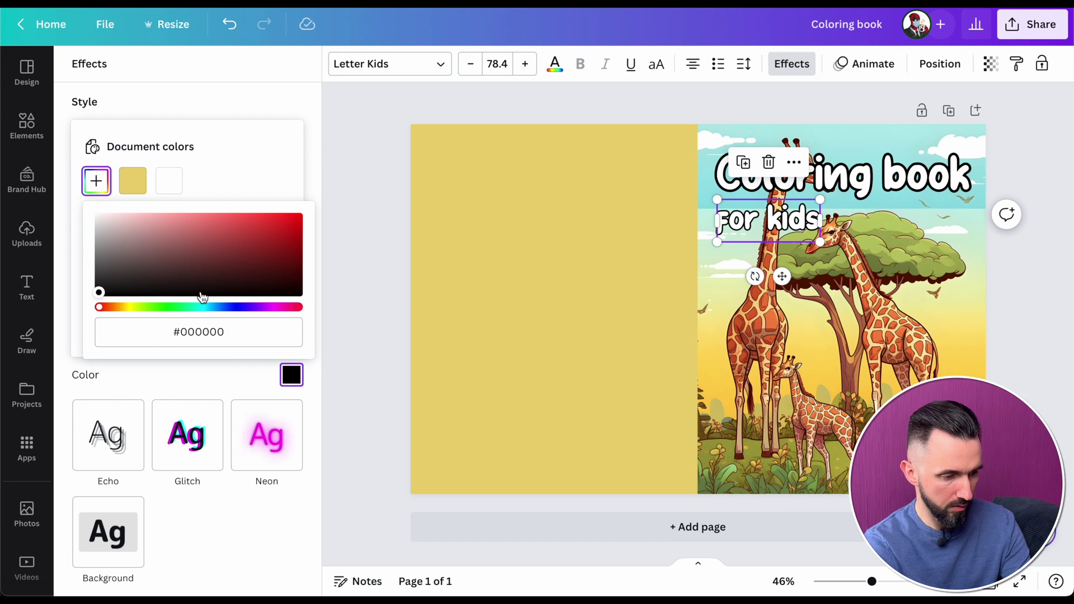
{"action": "left_click", "coordinate": [185, 371]}
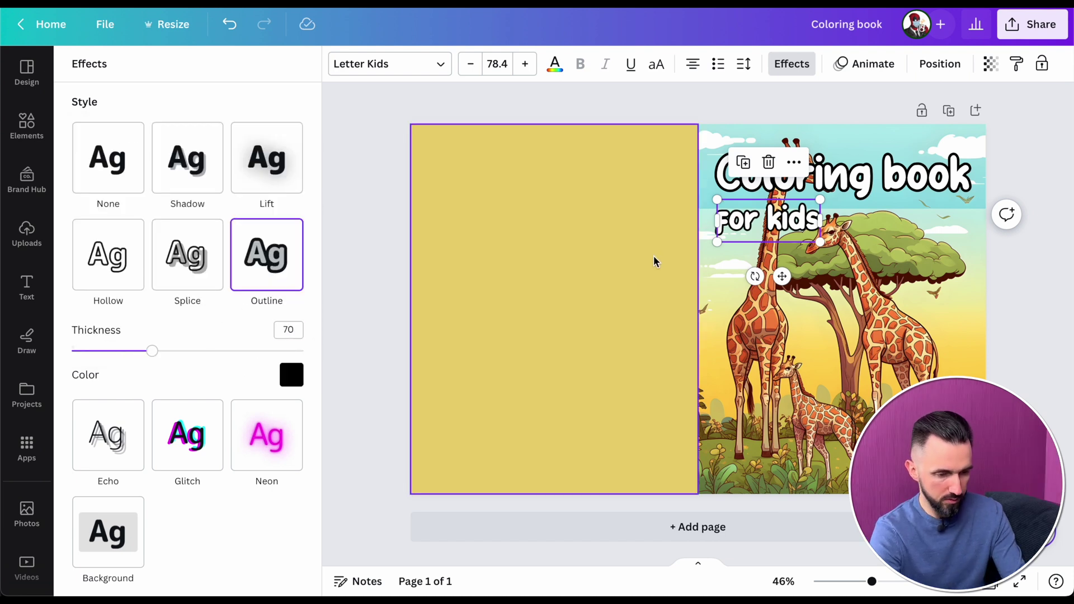
{"action": "key", "text": "Escape"}
- Move the "Coloring book" and "for kids" texts lower on the front cover and shrink them slightly, with the heading at size 101
{"action": "left_click", "coordinate": [861, 216]}
{"action": "left_click_drag", "start_coordinate": [860, 215], "coordinate": [856, 210]}
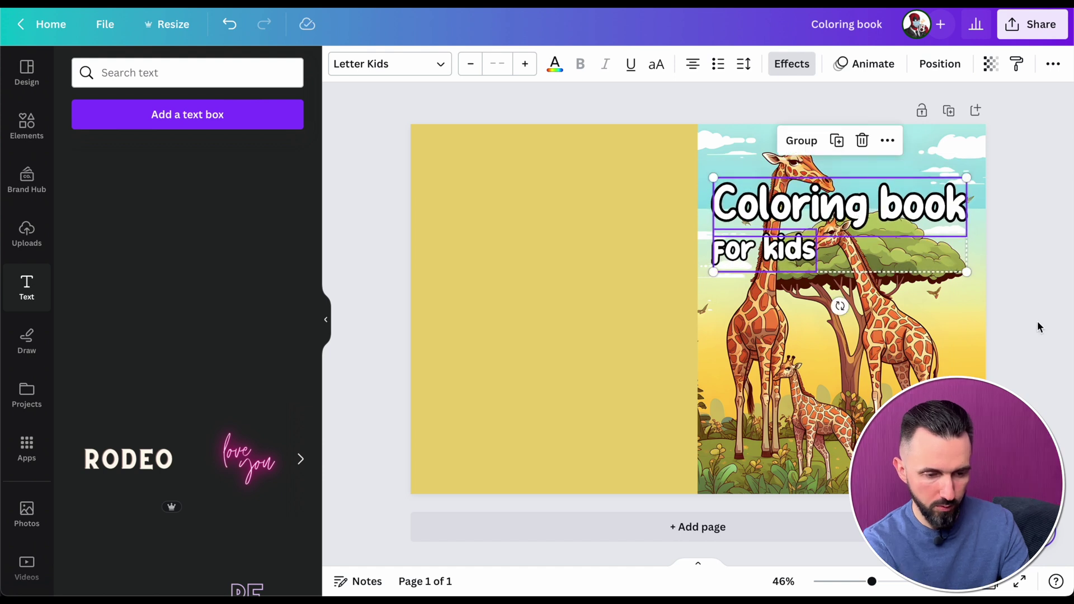
{"action": "left_click", "coordinate": [1039, 323]}
{"action": "left_click", "coordinate": [882, 227]}
{"action": "left_click_drag", "start_coordinate": [971, 242], "coordinate": [954, 237]}
{"action": "left_click_drag", "start_coordinate": [882, 203], "coordinate": [892, 209]}
{"action": "left_click_drag", "start_coordinate": [783, 250], "coordinate": [792, 247]}
{"action": "left_click", "coordinate": [1009, 329]}
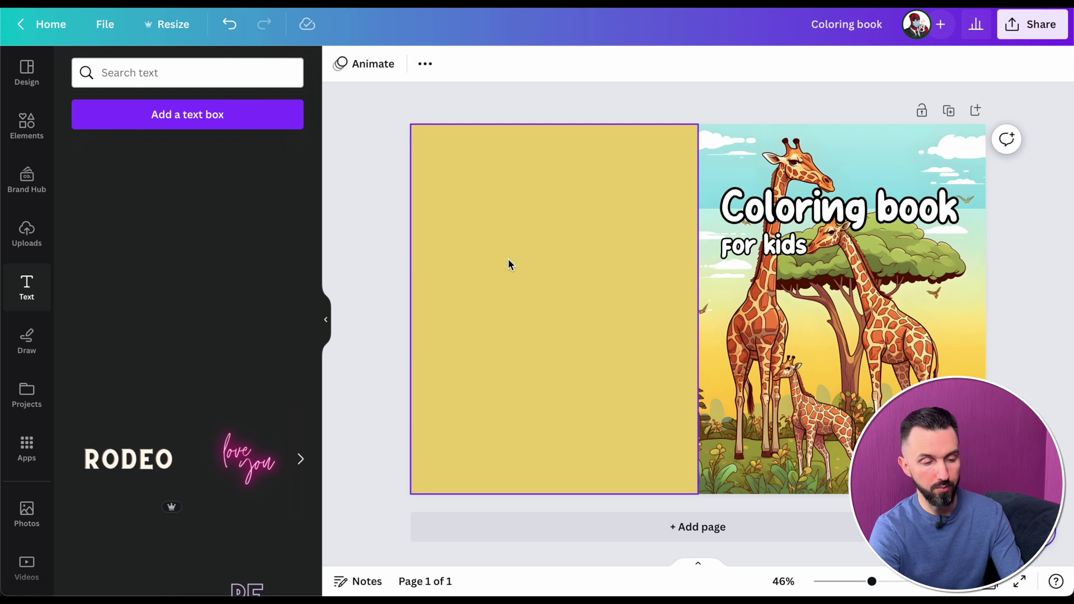
- Add the uploaded giraffe coloring page, shrink it, place it in the upper part of the yellow back cover and tilt it slightly clockwise
{"action": "left_click", "coordinate": [26, 235]}
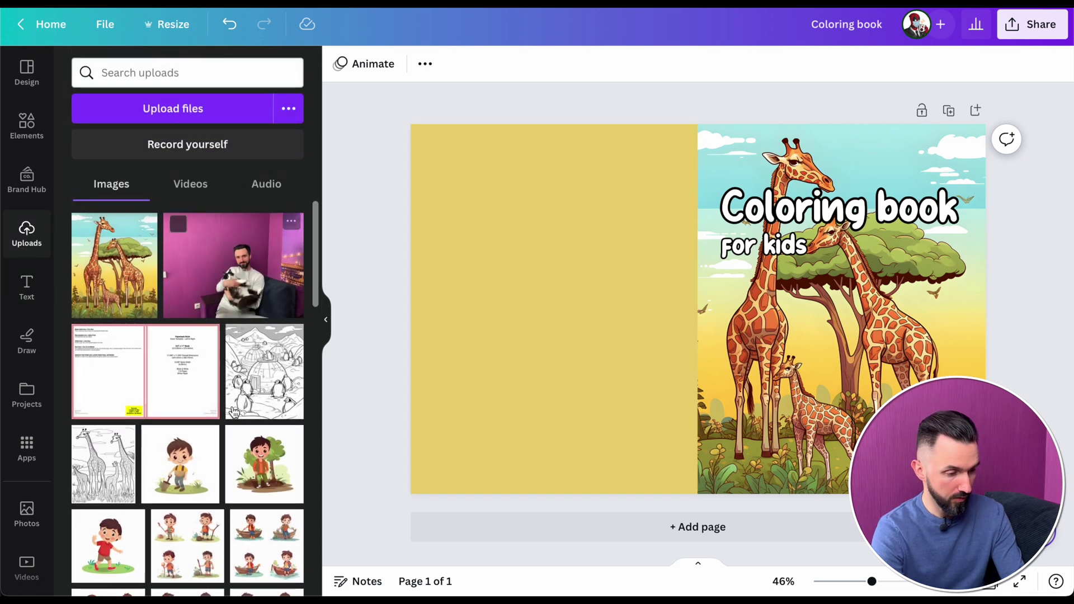
{"action": "scroll", "coordinate": [234, 413], "scroll_direction": "down", "scroll_amount": 2}
{"action": "left_click", "coordinate": [103, 356]}
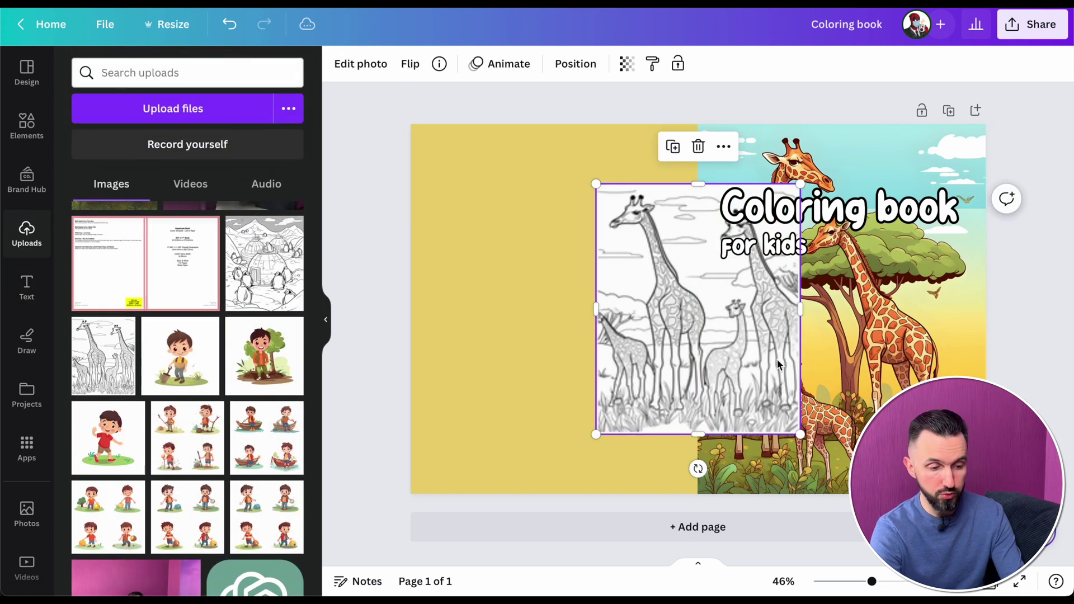
{"action": "left_click_drag", "start_coordinate": [799, 431], "coordinate": [713, 331]}
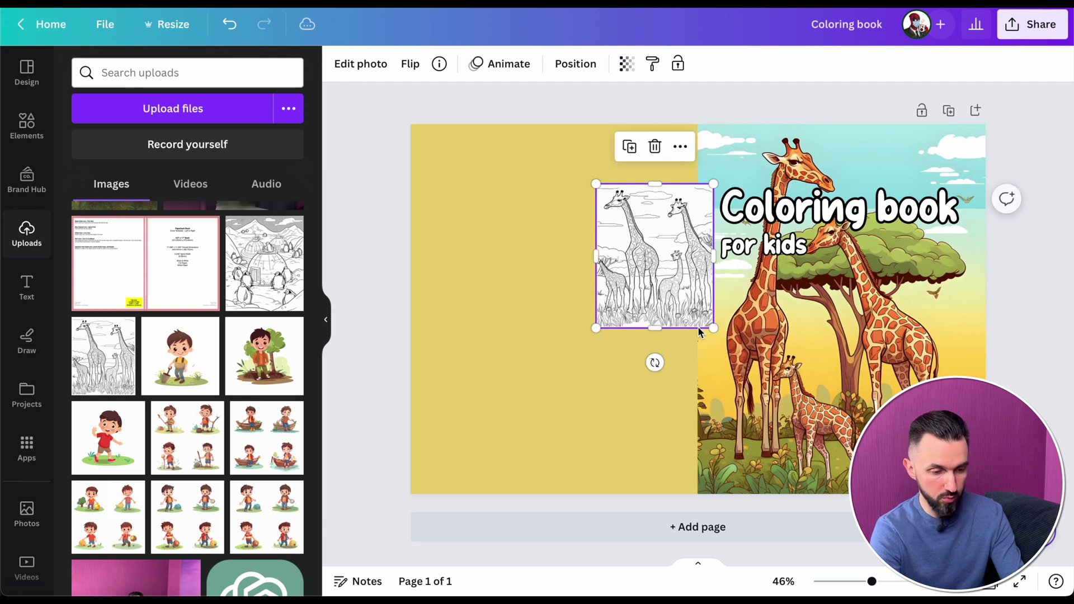
{"action": "left_click_drag", "start_coordinate": [625, 278], "coordinate": [477, 259]}
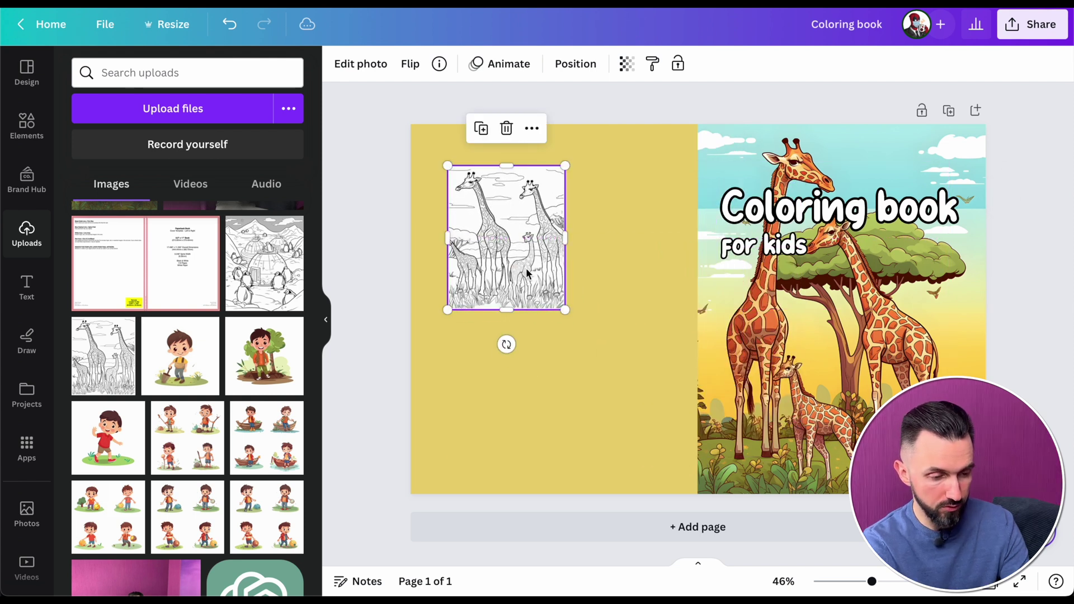
{"action": "left_click_drag", "start_coordinate": [506, 345], "coordinate": [492, 343]}
- Add the uploaded penguin coloring page, shrink it, tilt it slightly counterclockwise and place it overlapping the giraffe page's lower corner
{"action": "left_click", "coordinate": [264, 263]}
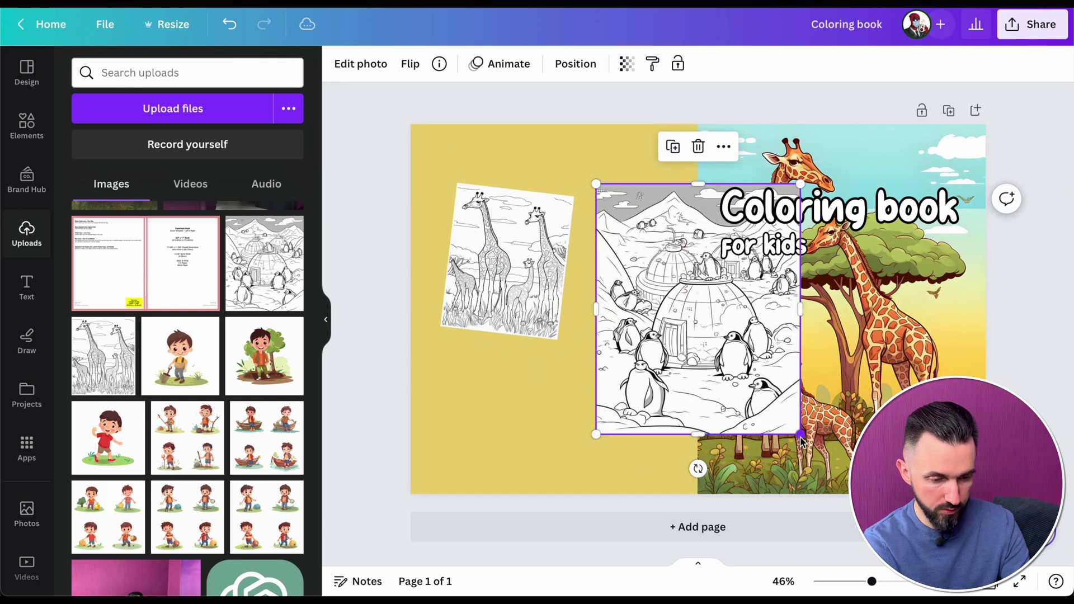
{"action": "left_click_drag", "start_coordinate": [798, 431], "coordinate": [715, 331]}
{"action": "left_click_drag", "start_coordinate": [655, 257], "coordinate": [592, 333]}
- Look through the photo editing options for the penguin page and revert to the old photo editor
{"action": "left_click", "coordinate": [361, 63]}
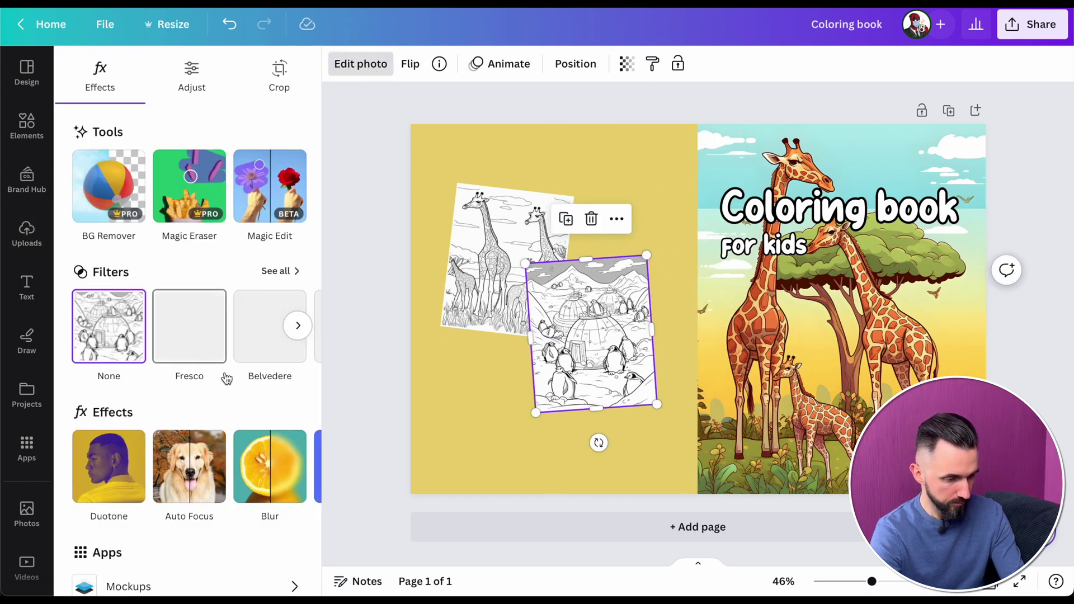
{"action": "scroll", "coordinate": [227, 377], "scroll_direction": "down", "scroll_amount": 2}
{"action": "scroll", "coordinate": [227, 378], "scroll_direction": "up", "scroll_amount": 2}
{"action": "scroll", "coordinate": [226, 377], "scroll_direction": "down", "scroll_amount": 2}
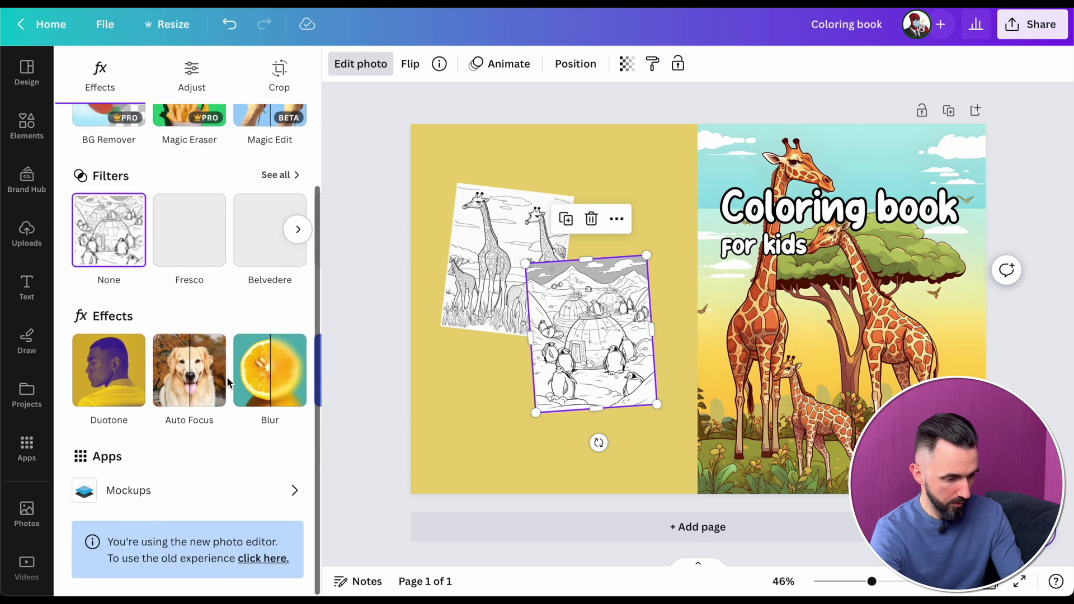
{"action": "scroll", "coordinate": [227, 378], "scroll_direction": "up", "scroll_amount": 2}
{"action": "left_click", "coordinate": [191, 75]}
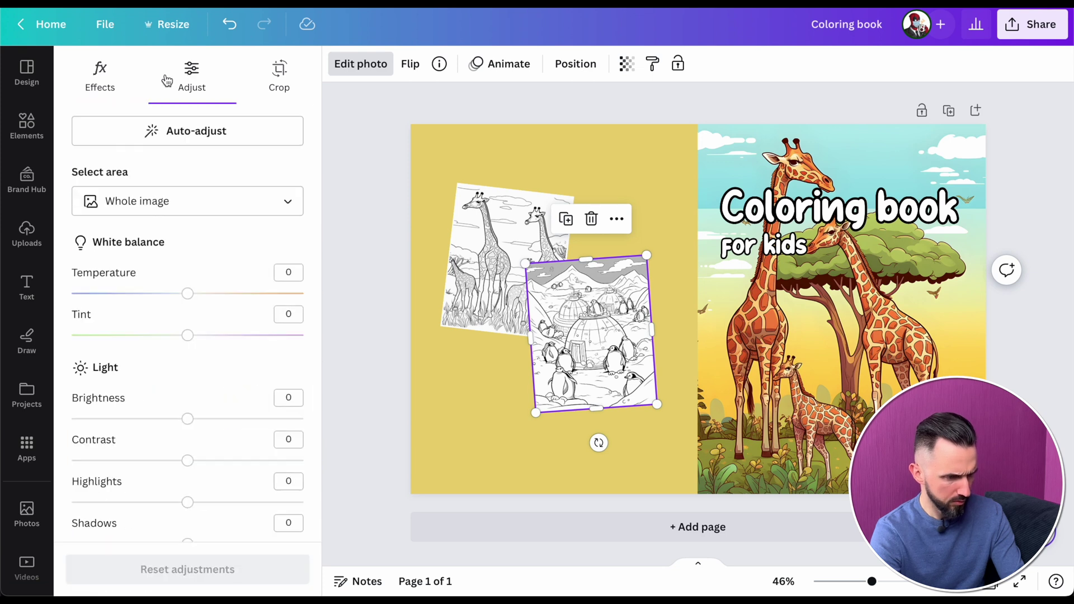
{"action": "left_click", "coordinate": [101, 76]}
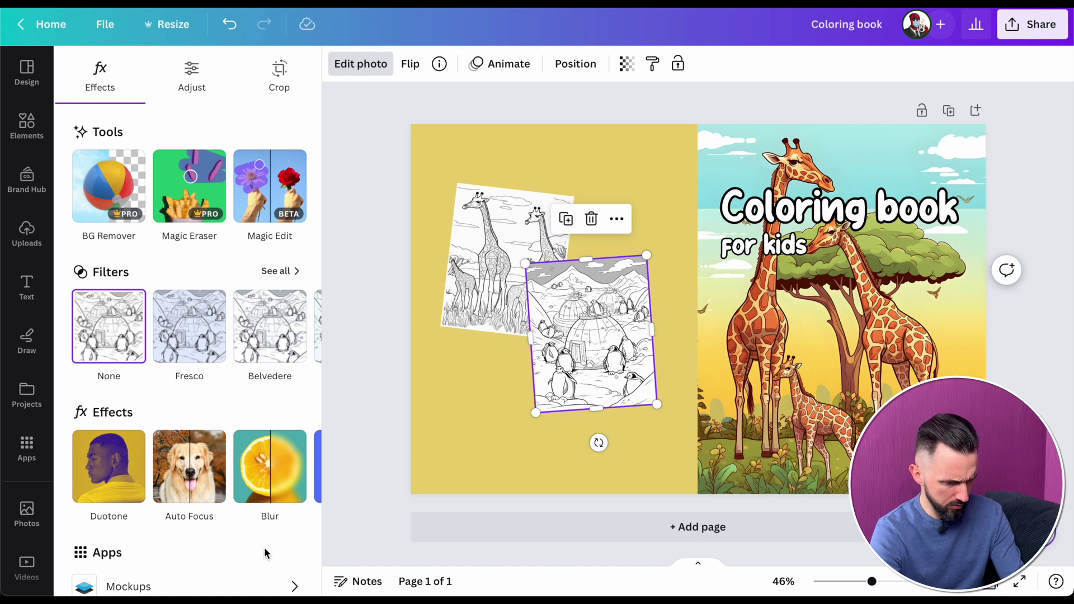
{"action": "scroll", "coordinate": [264, 553], "scroll_direction": "down", "scroll_amount": 2}
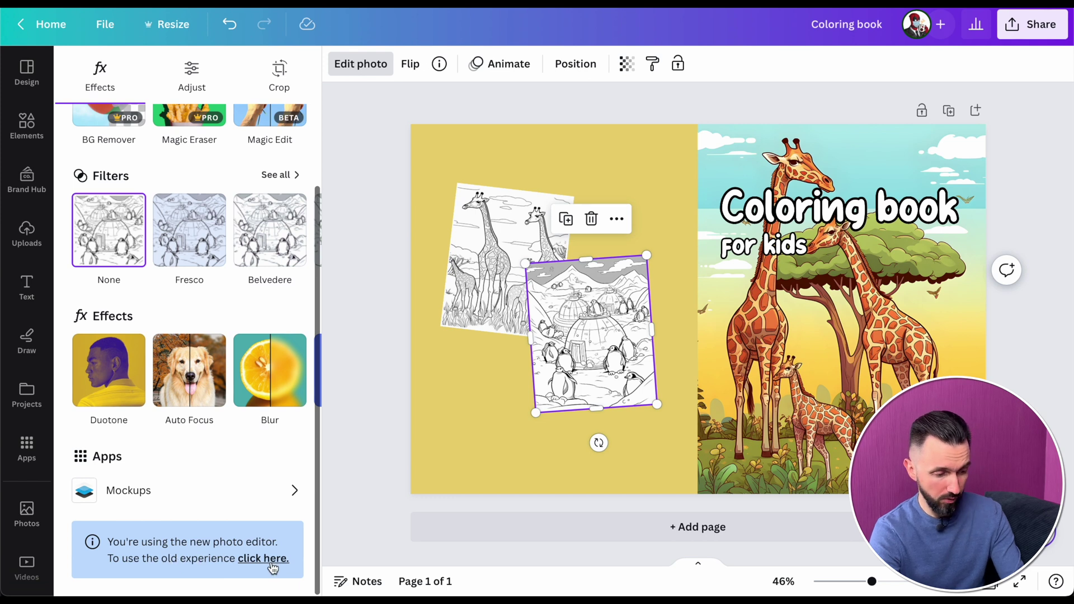
{"action": "left_click", "coordinate": [273, 569]}
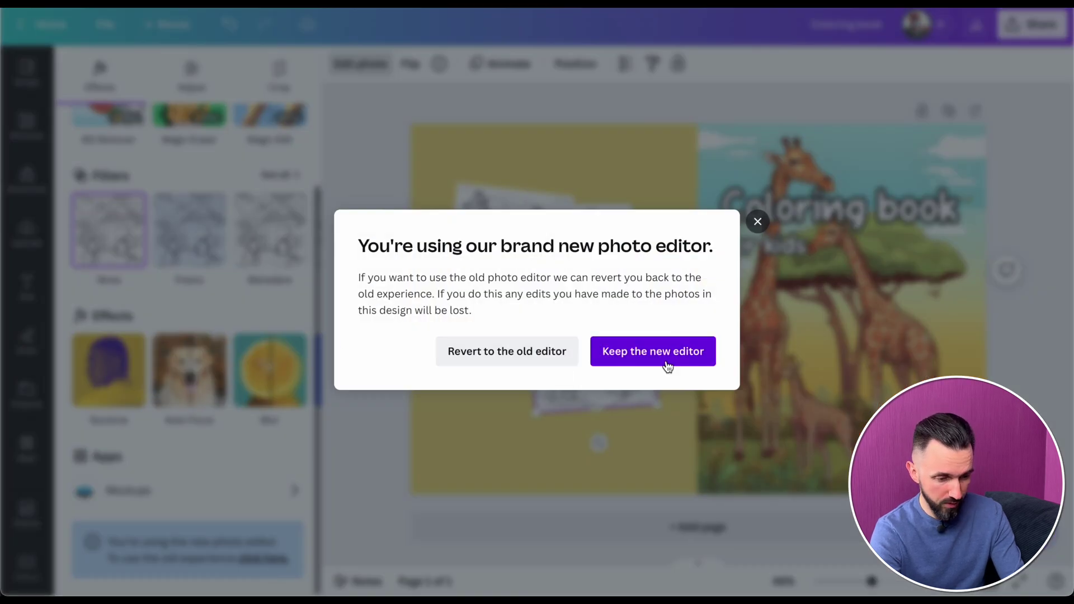
{"action": "left_click", "coordinate": [540, 353]}
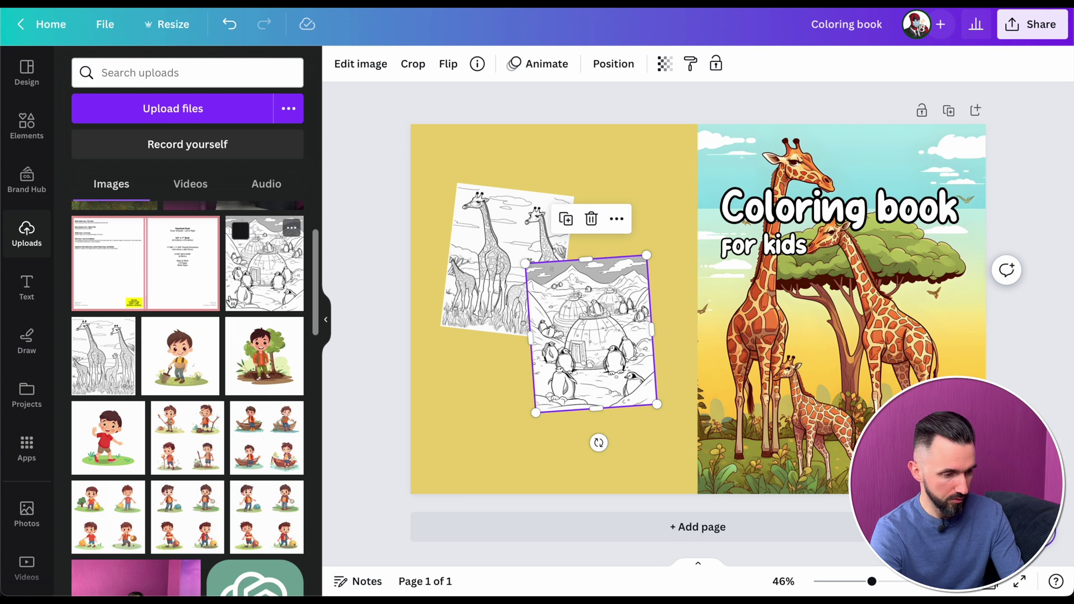
- Apply the Glow shadow to the penguin coloring page on the back cover
{"action": "left_click", "coordinate": [361, 63]}
{"action": "scroll", "coordinate": [183, 402], "scroll_direction": "down", "scroll_amount": 10}
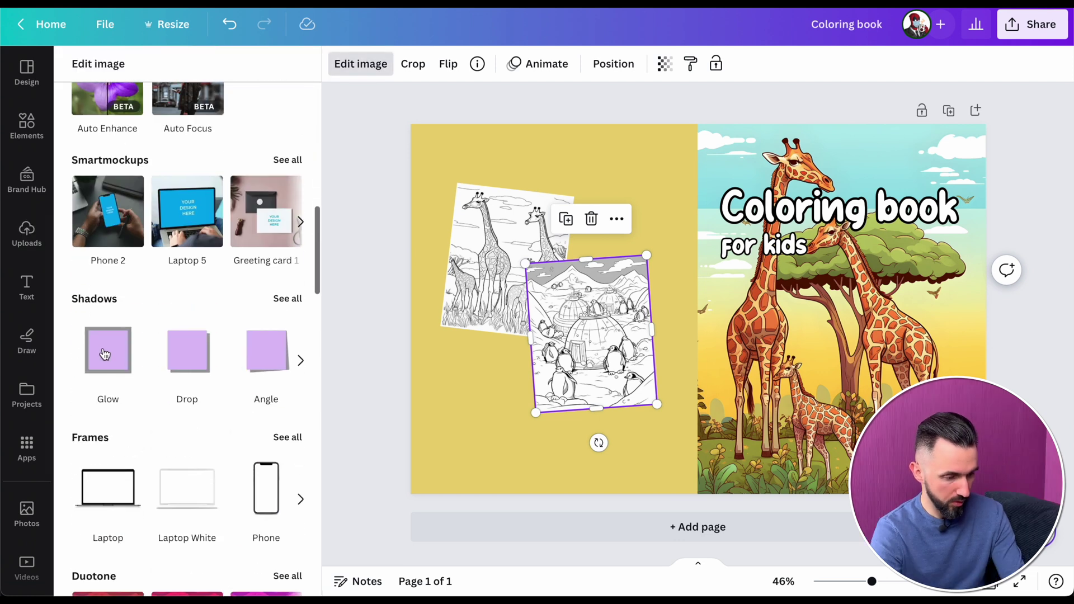
{"action": "left_click", "coordinate": [108, 350]}
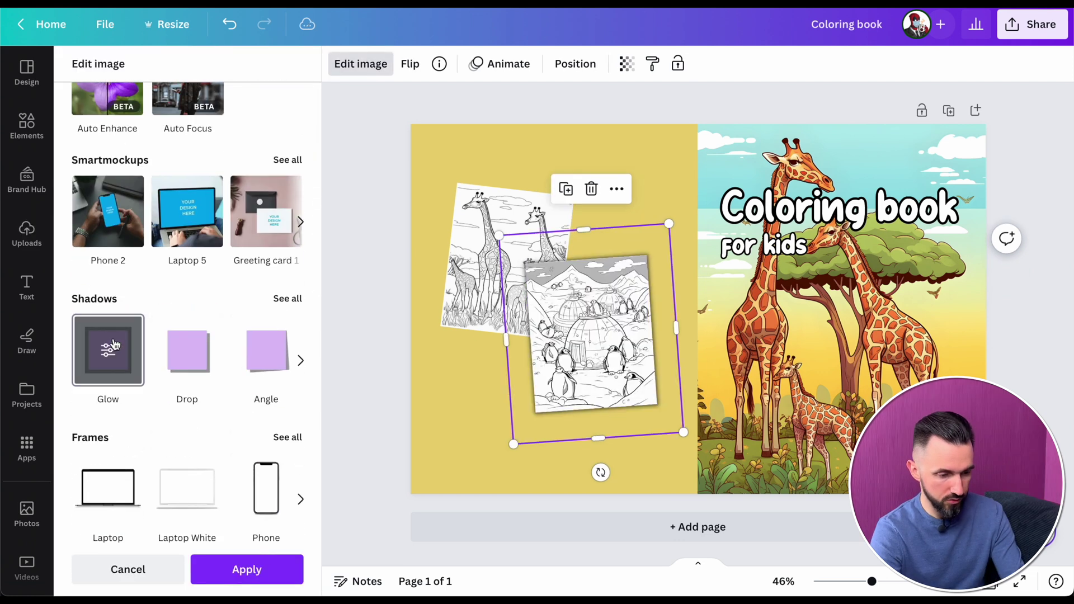
{"action": "left_click", "coordinate": [273, 571]}
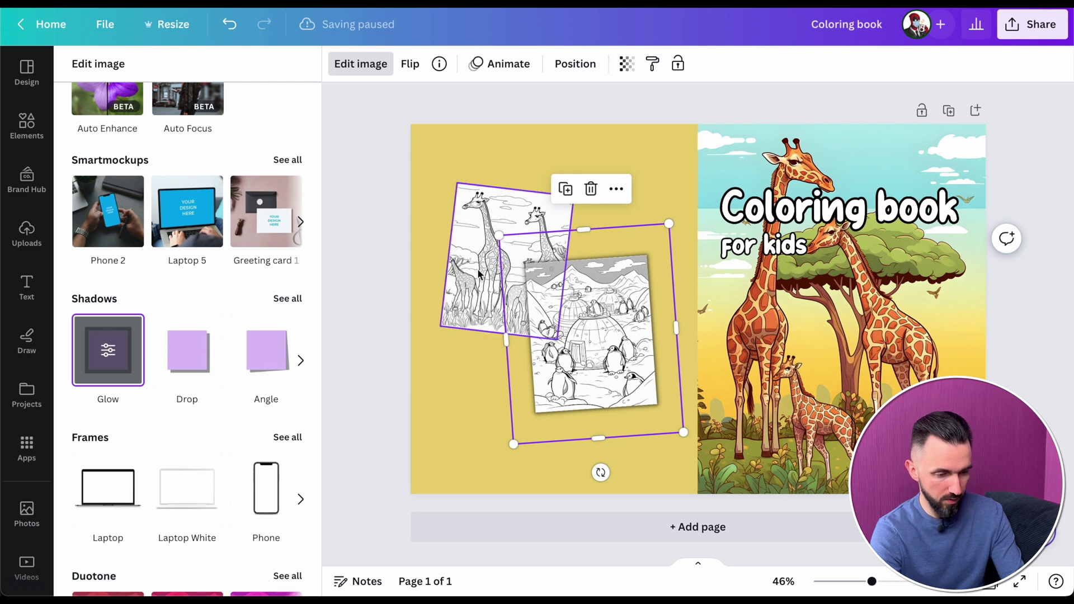
- Apply the same Glow shadow to the giraffe coloring page and deselect it
{"action": "left_click", "coordinate": [468, 250]}
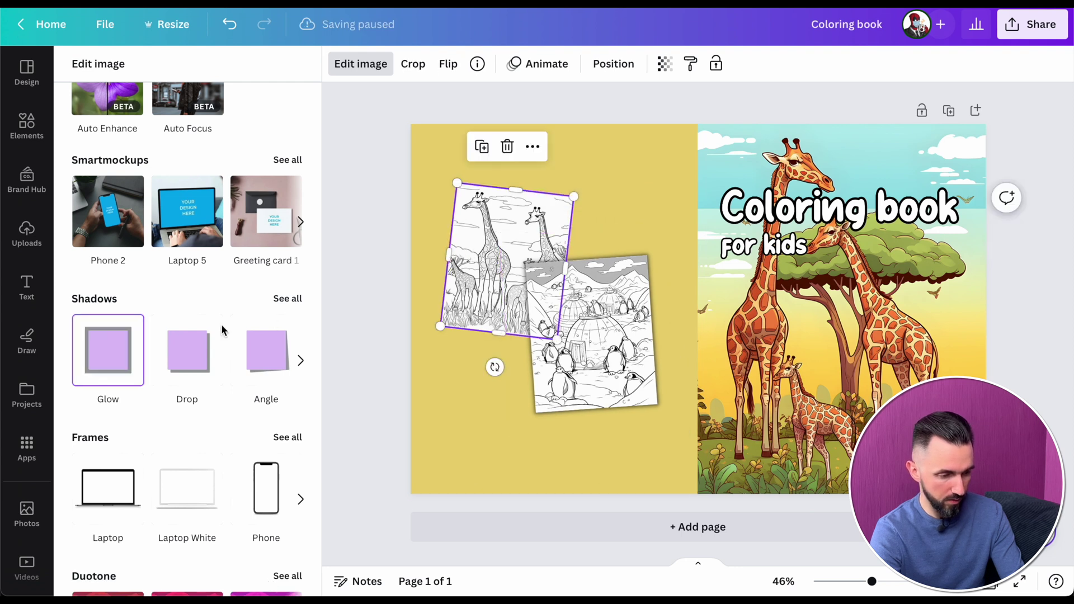
{"action": "left_click", "coordinate": [109, 358]}
{"action": "left_click", "coordinate": [481, 395]}
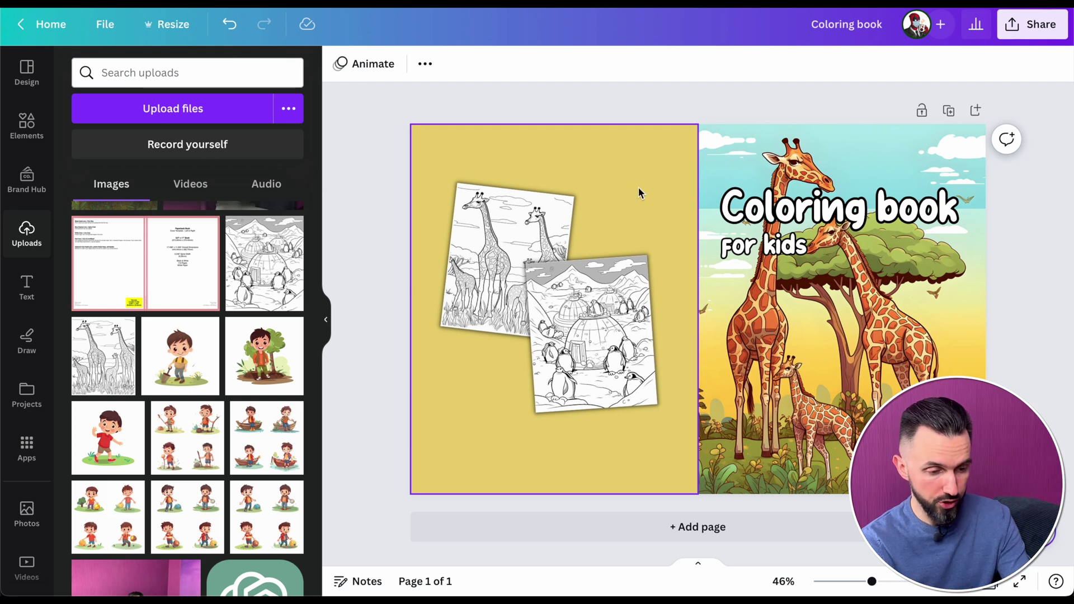
- Lower the yellow back cover's transparency to 35 to check the layout against the KDP template, and restore it to 100
{"action": "left_click", "coordinate": [660, 185]}
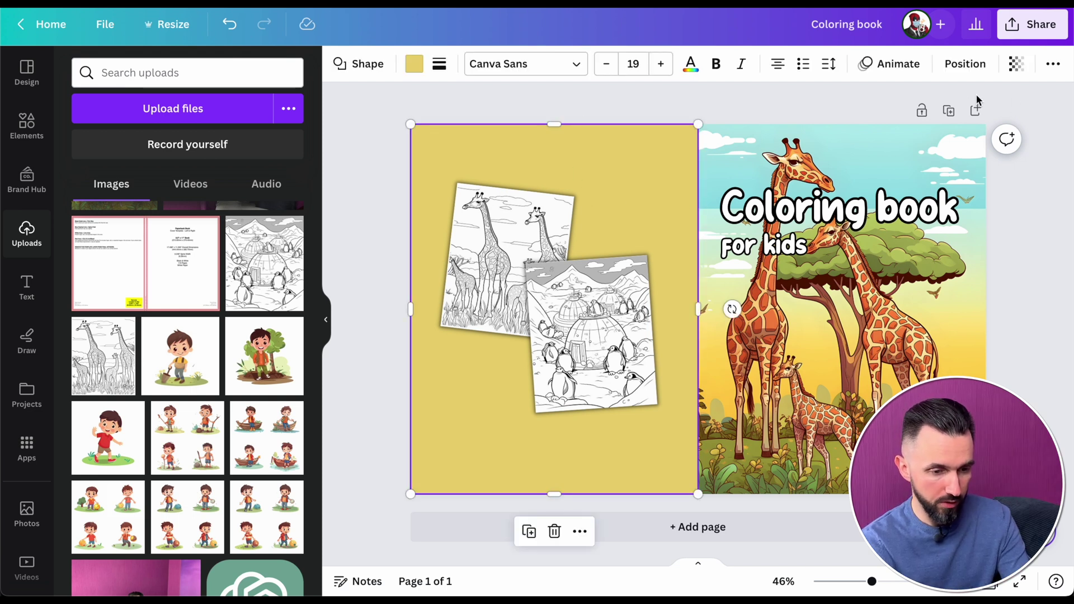
{"action": "left_click", "coordinate": [1017, 75]}
{"action": "left_click", "coordinate": [936, 123]}
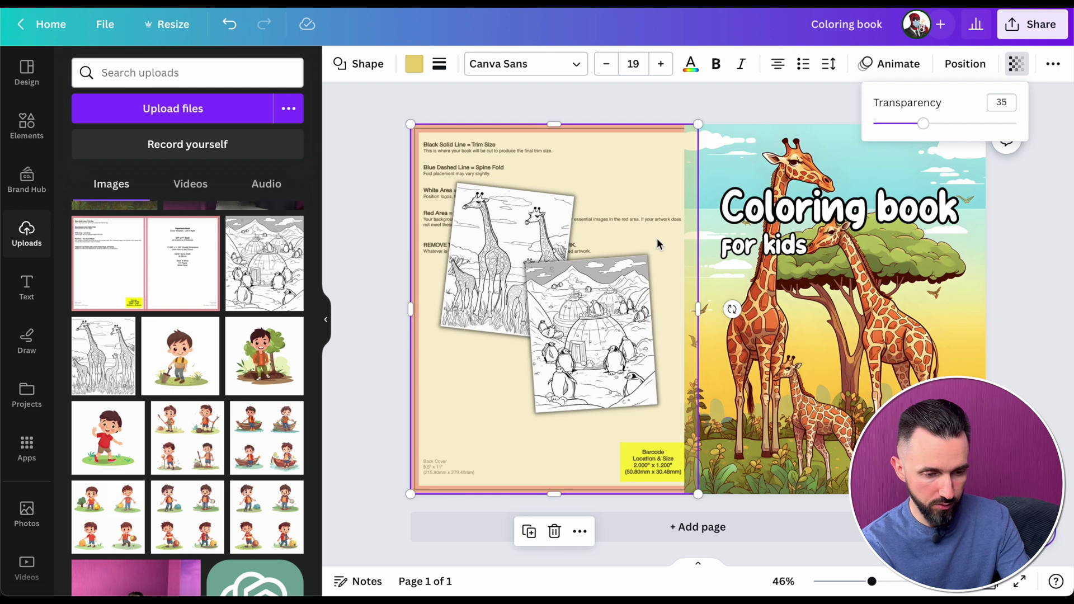
{"action": "left_click_drag", "start_coordinate": [922, 115], "coordinate": [1016, 123]}
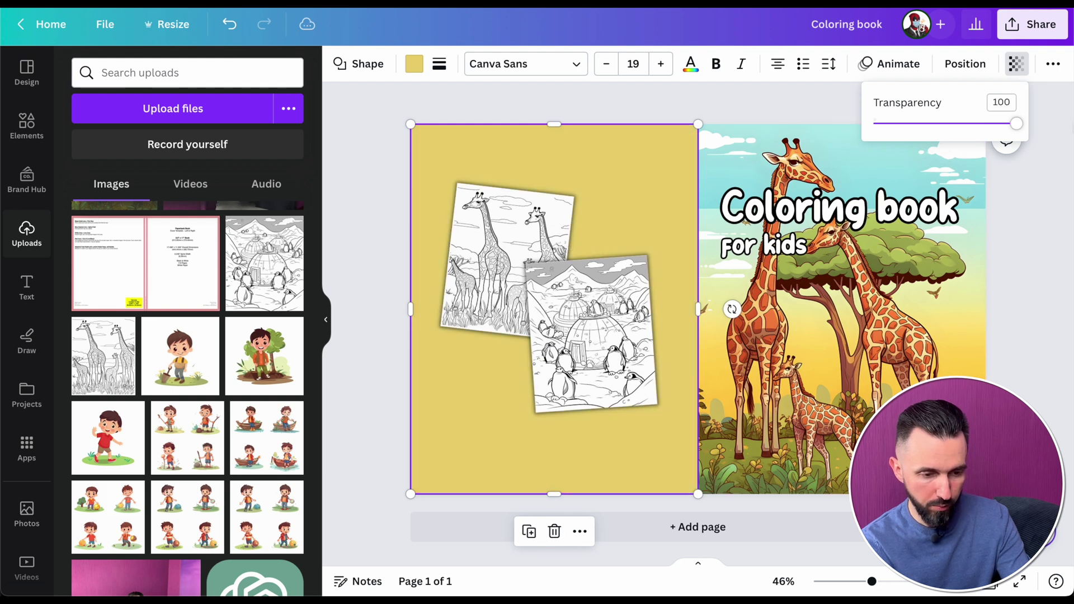
- Make the front cover illustration semi-transparent to reveal the KDP template and move the title texts slightly lower
{"action": "left_click", "coordinate": [979, 135]}
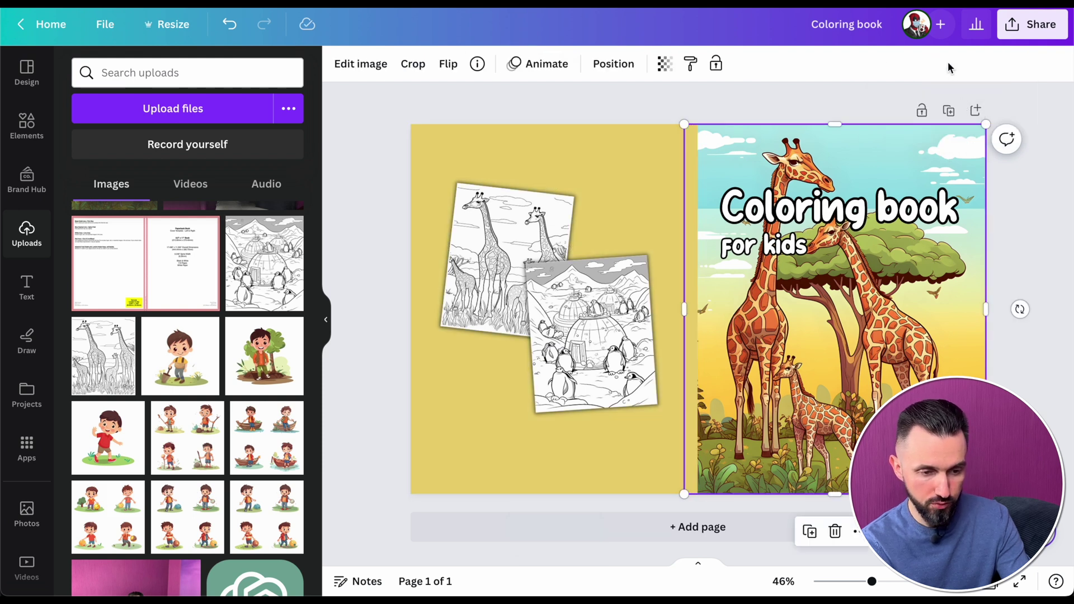
{"action": "left_click", "coordinate": [665, 64]}
{"action": "left_click_drag", "start_coordinate": [622, 124], "coordinate": [574, 121]}
{"action": "left_click", "coordinate": [786, 215]}
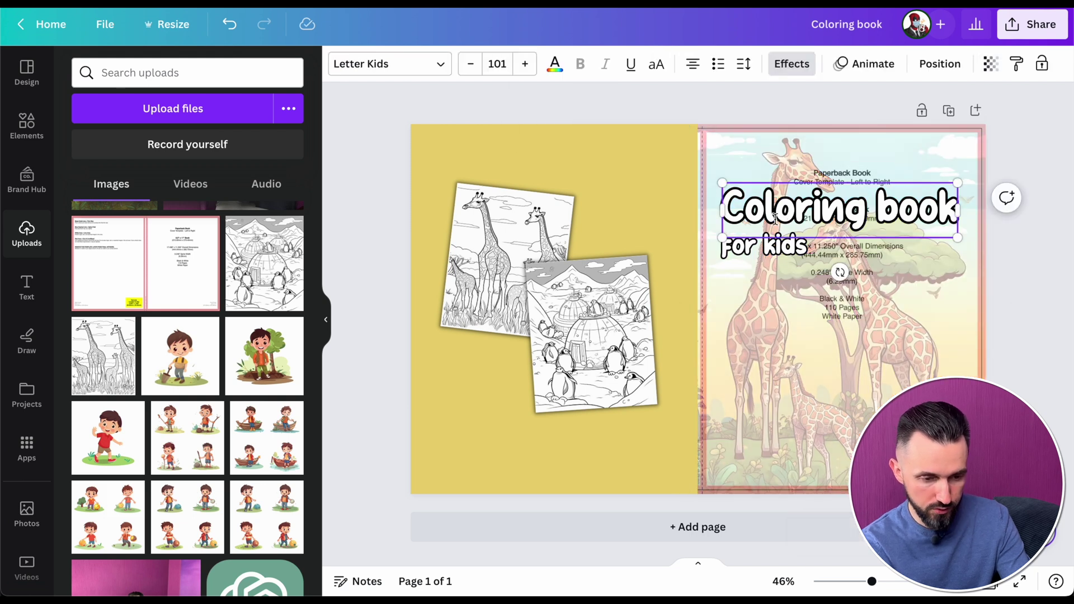
{"action": "left_click_drag", "start_coordinate": [786, 214], "coordinate": [787, 219]}
{"action": "left_click", "coordinate": [868, 138]}
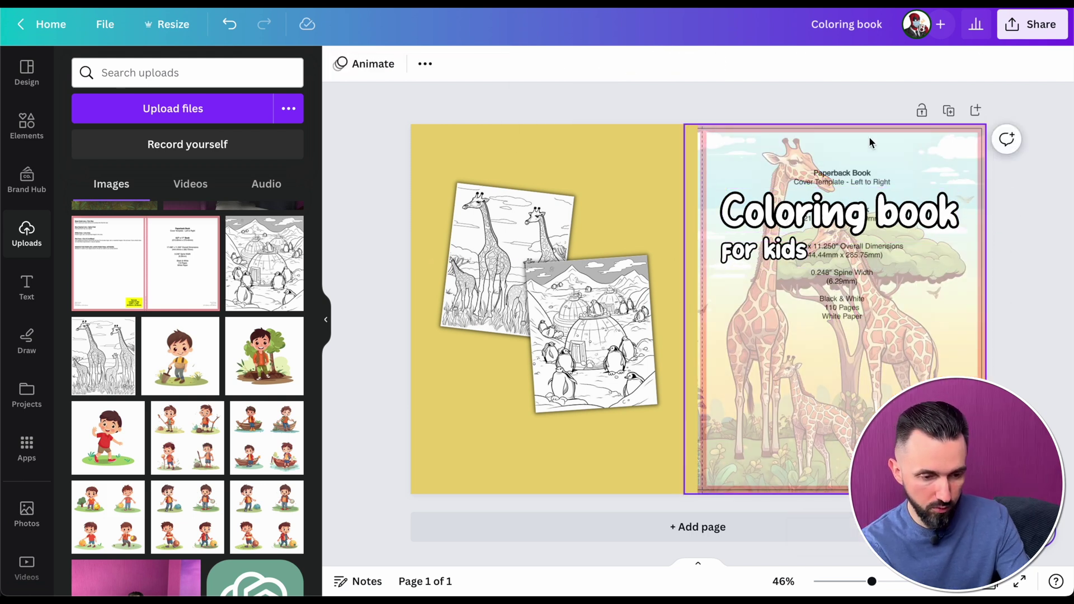
- Restore the front cover illustration's transparency to 100 and clear the selection
{"action": "left_click", "coordinate": [878, 362]}
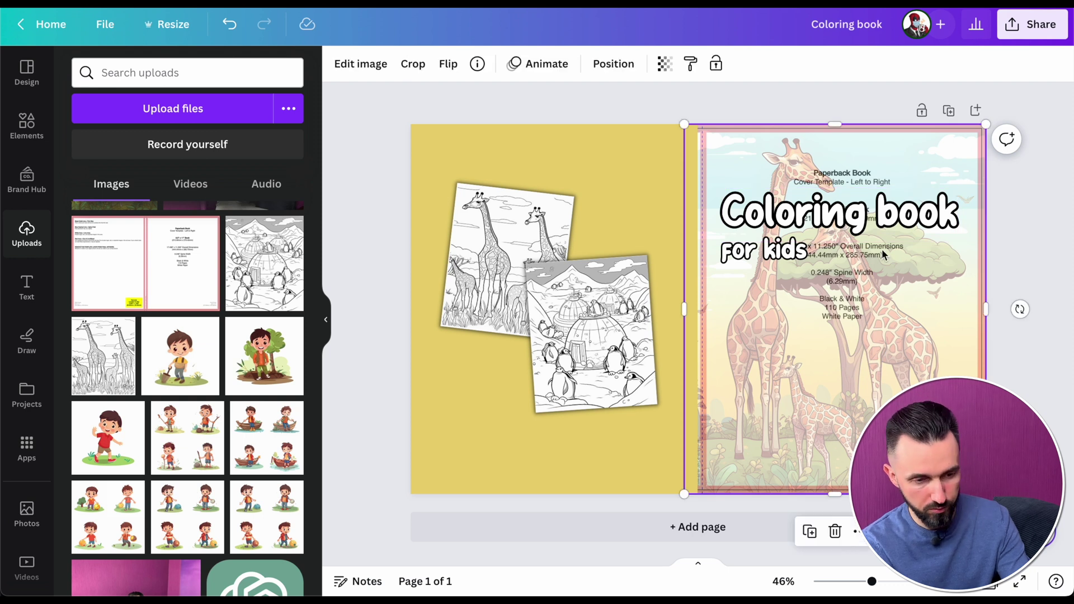
{"action": "left_click", "coordinate": [669, 66]}
{"action": "left_click_drag", "start_coordinate": [569, 124], "coordinate": [754, 127]}
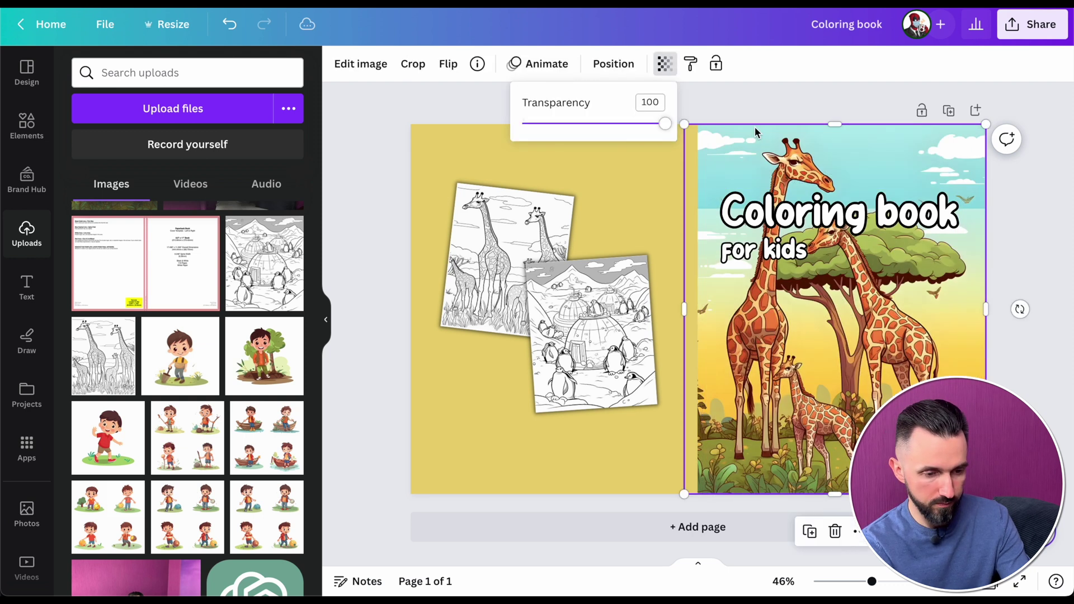
{"action": "left_click", "coordinate": [1051, 274]}
{"action": "left_click", "coordinate": [1039, 241]}
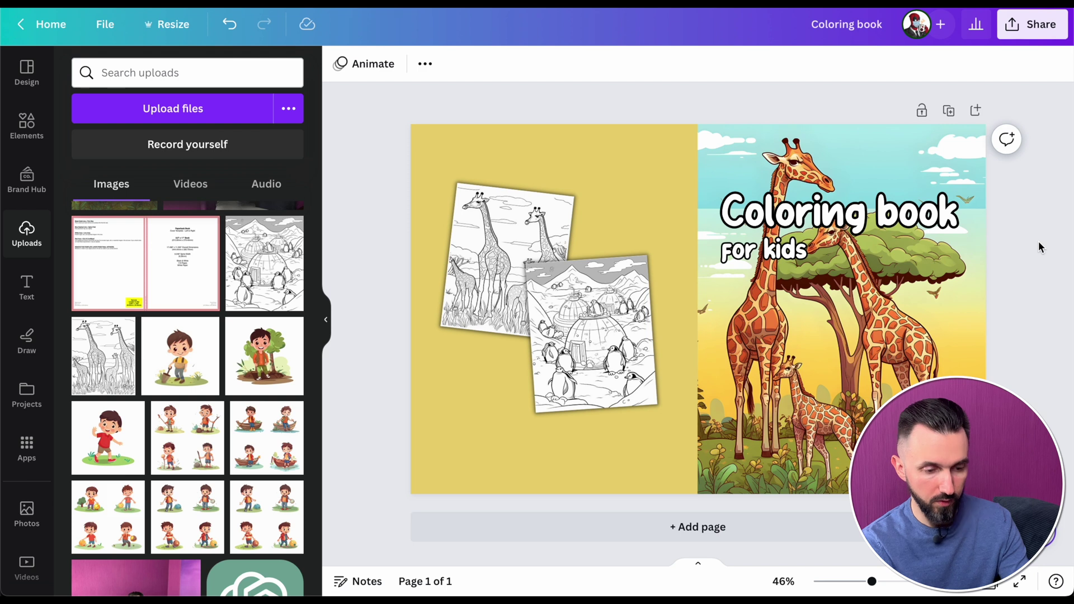